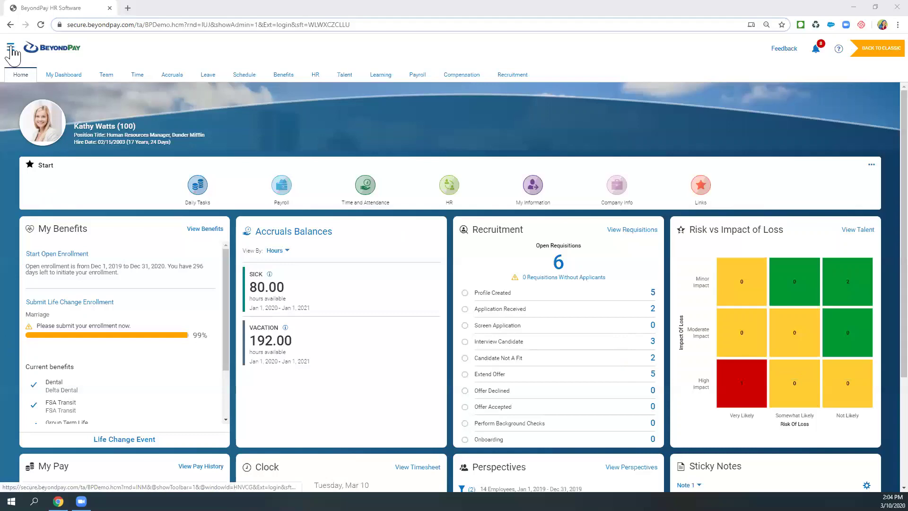
- Open the main navigation menu and look through its Time and Payroll sections
click(11, 49)
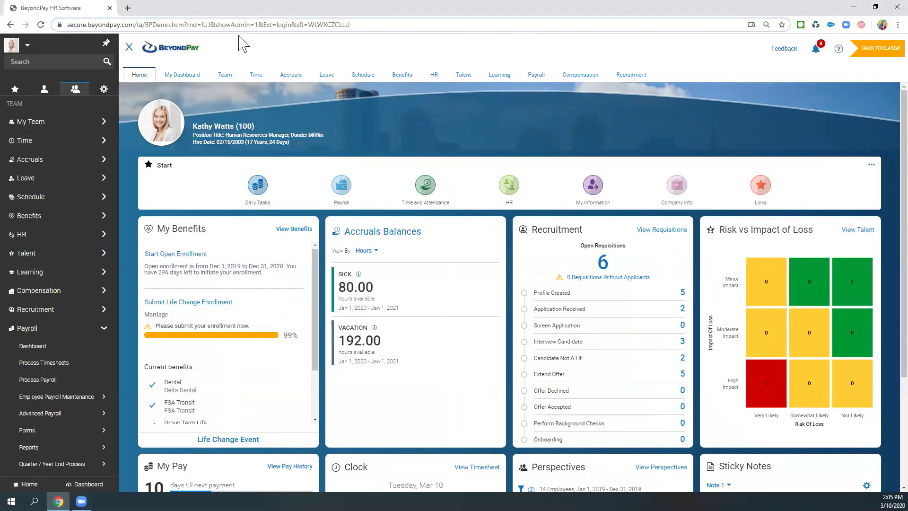
click(128, 47)
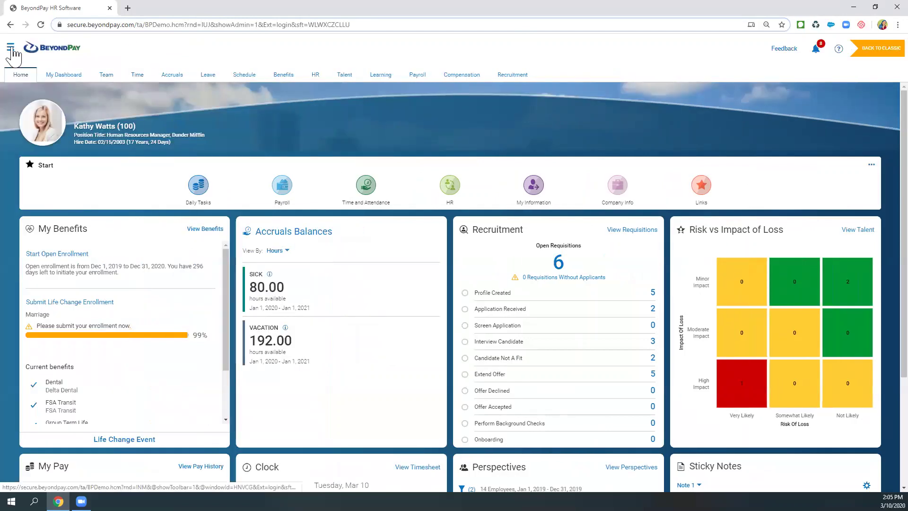
click(12, 49)
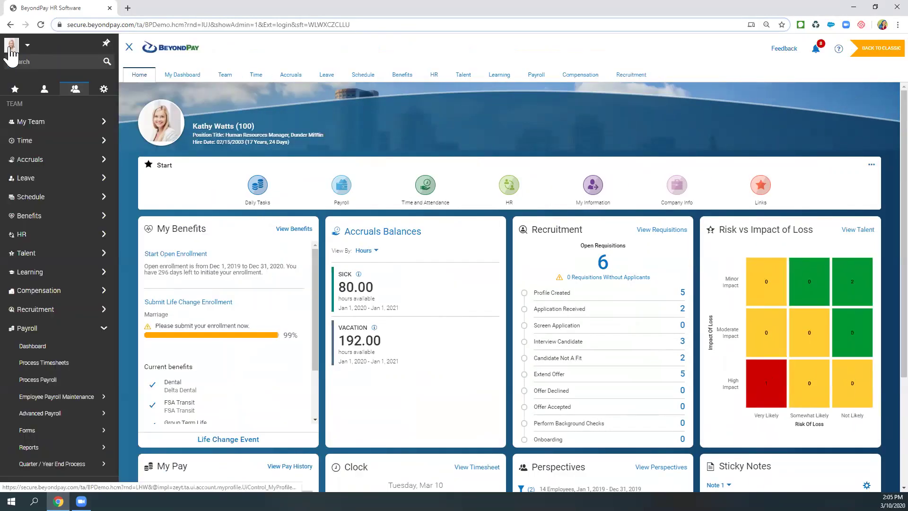
click(20, 142)
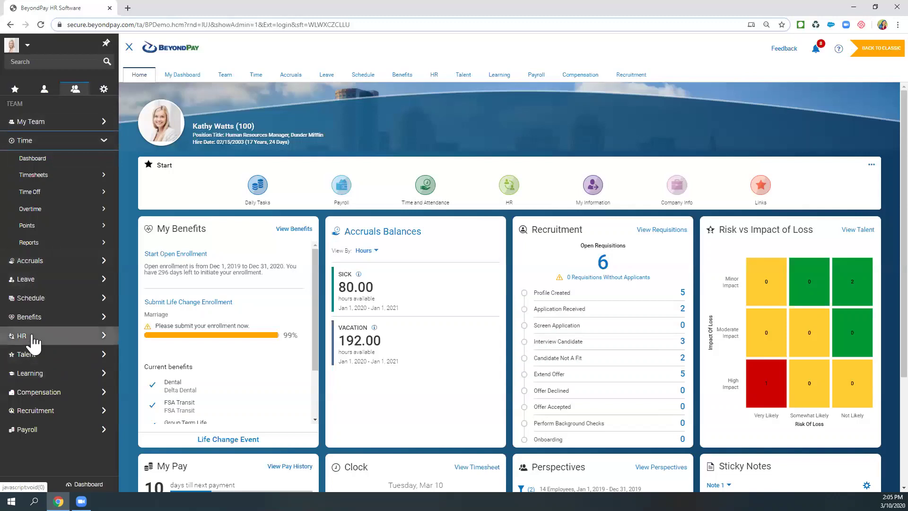
click(33, 430)
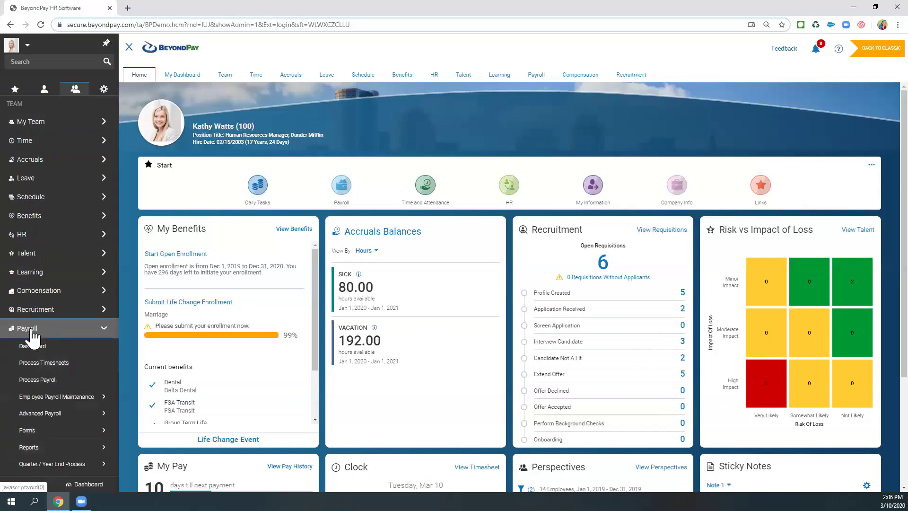
- Expand the Time section's reports and examine the Time Allocation report list
click(43, 141)
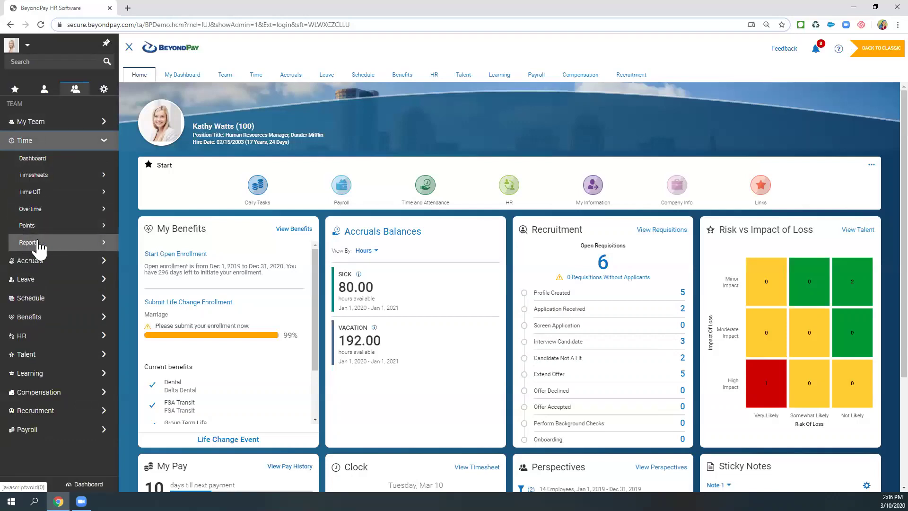
click(20, 244)
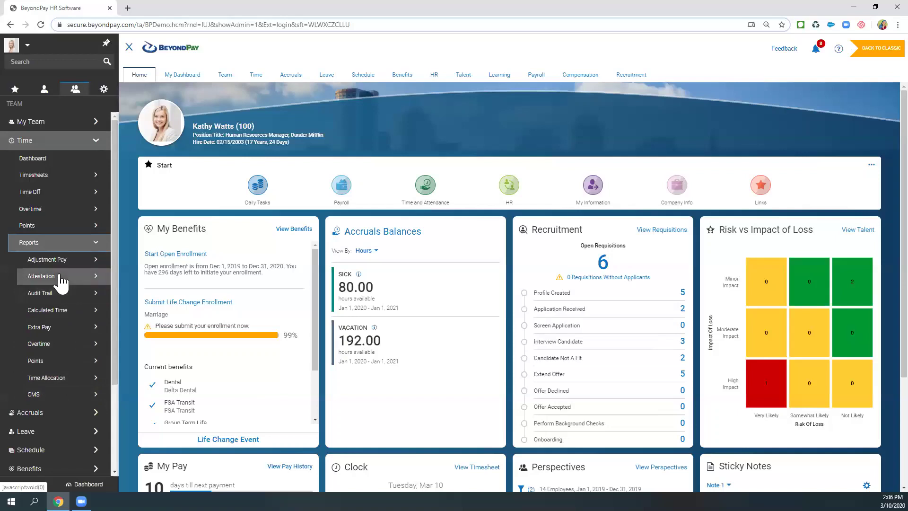
click(52, 377)
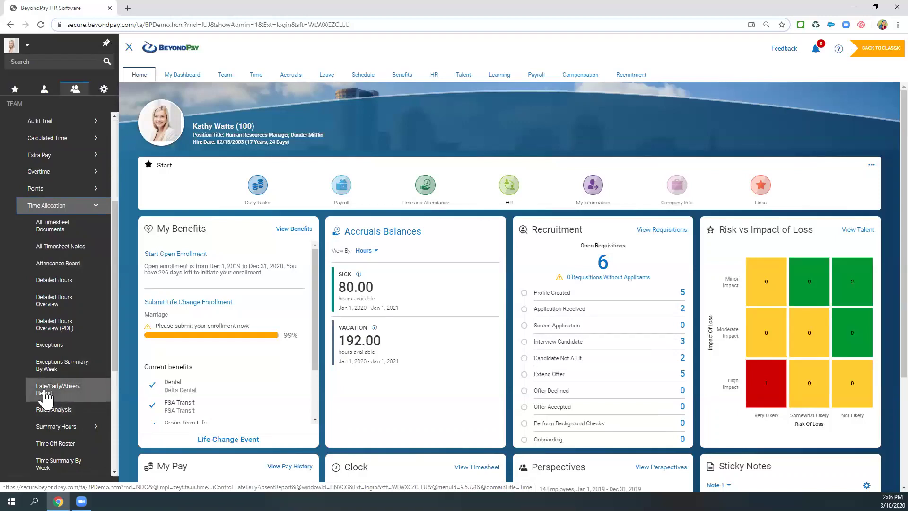
scroll(46, 397, up, 6)
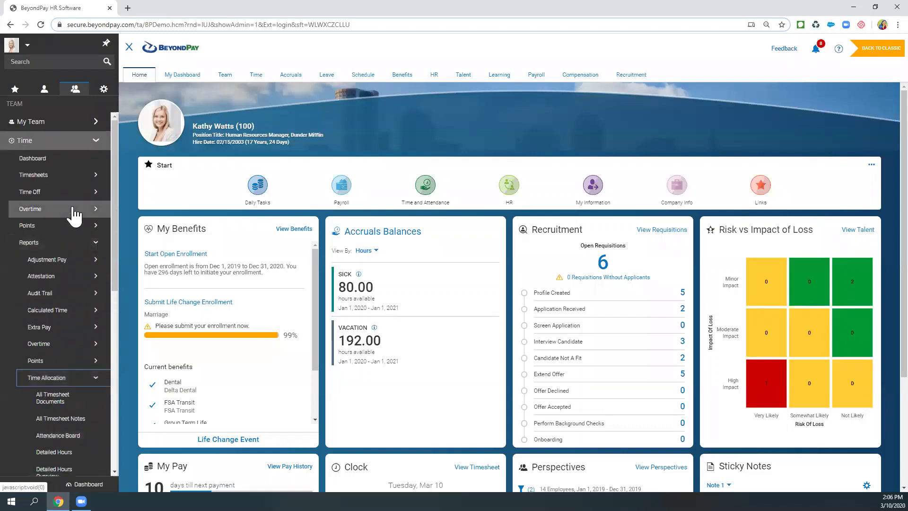
- Expand Timesheets and Manage Timesheets under the Time section to reach All Timesheets
click(35, 175)
click(50, 192)
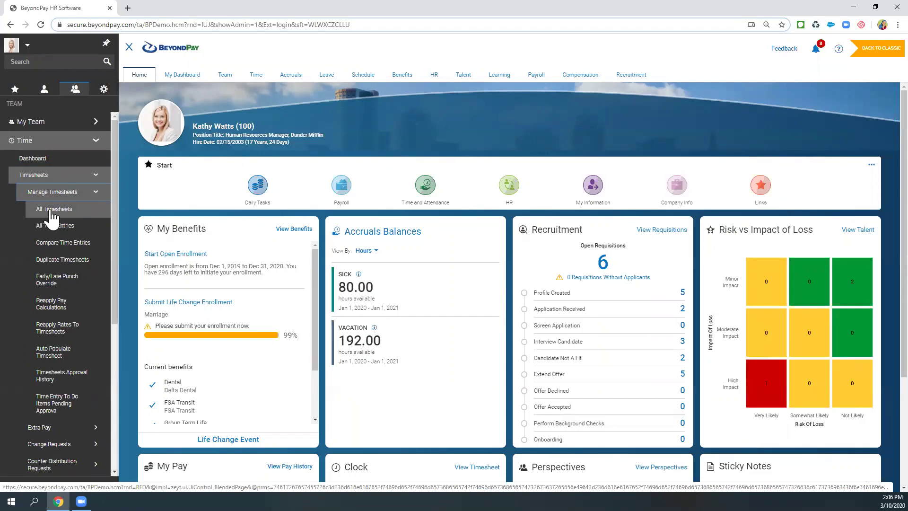
click(52, 213)
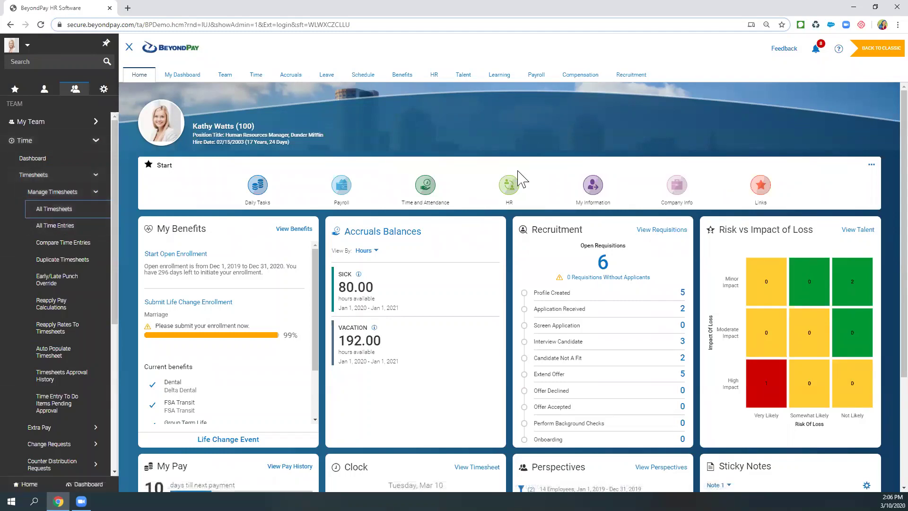
- Look through the Payroll, HR, and Time and Attendance shortcuts in the Start widget
click(342, 189)
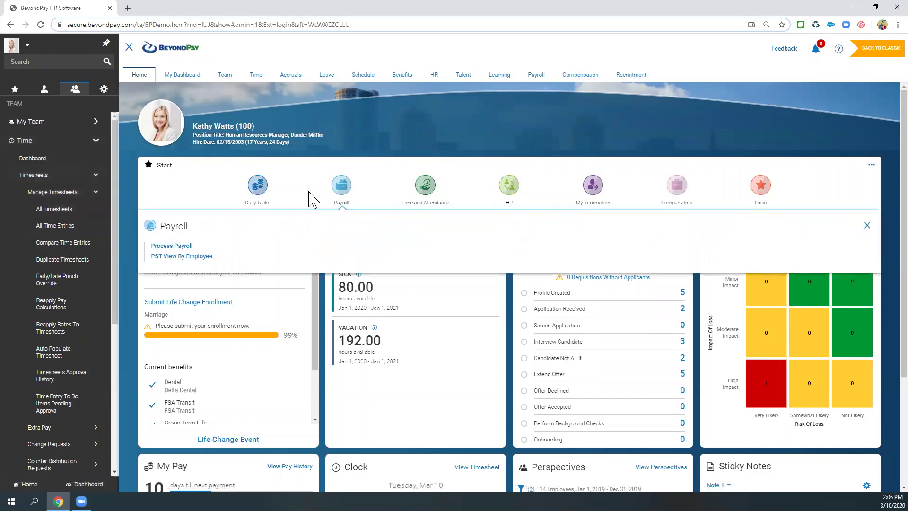
click(178, 174)
drag(182, 168, 157, 169)
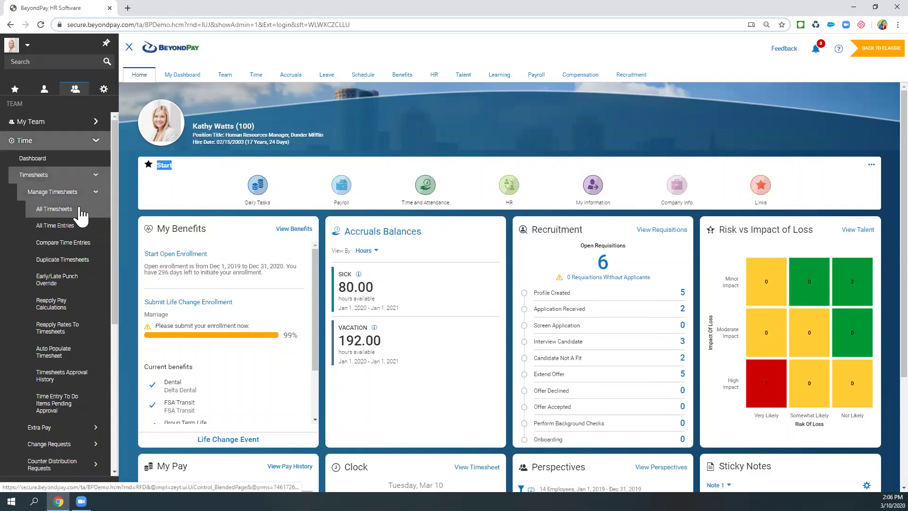
click(510, 189)
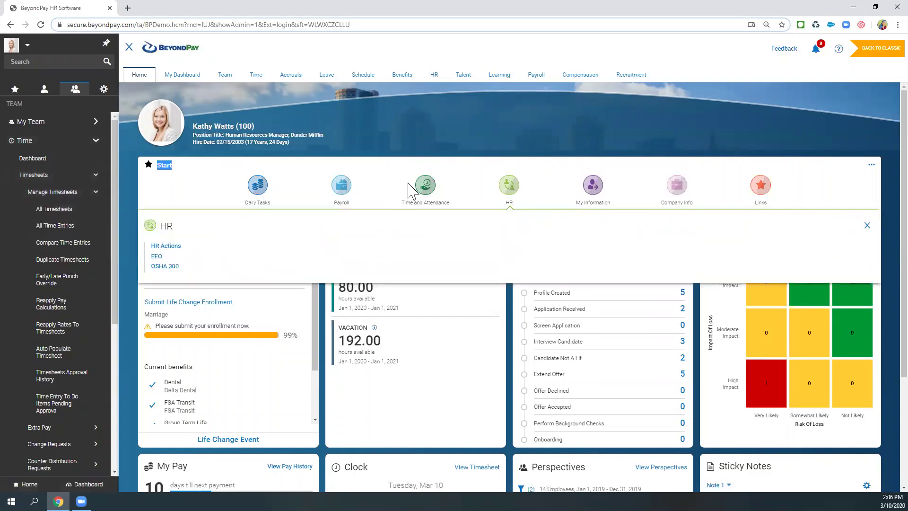
click(429, 192)
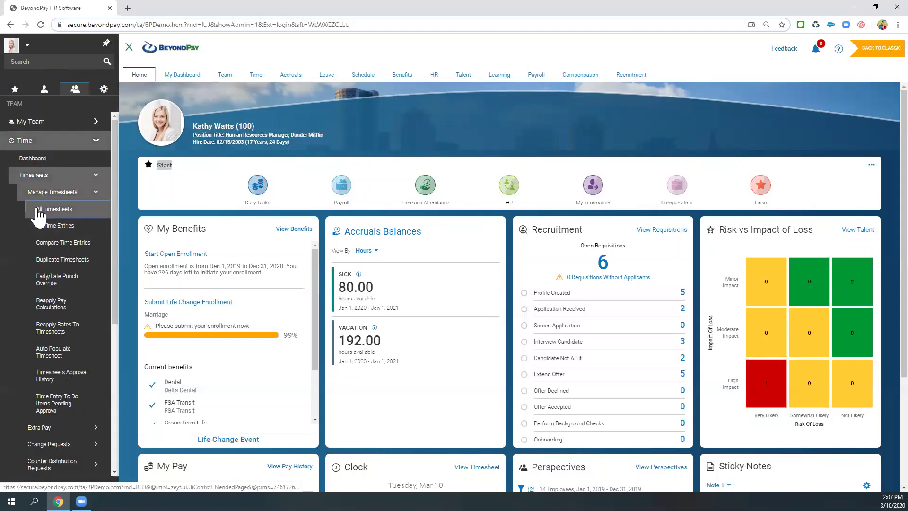
- Open the All Timesheets list and set its rows per page to 100
click(37, 209)
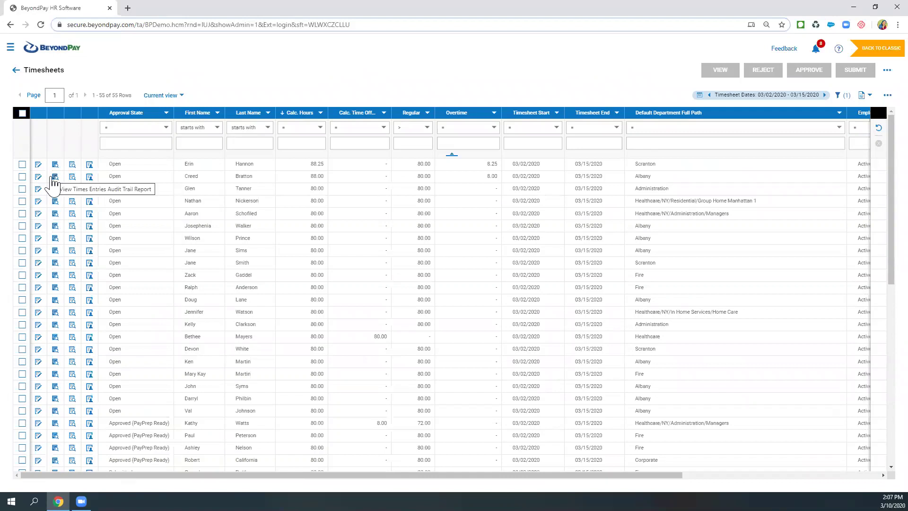
click(39, 95)
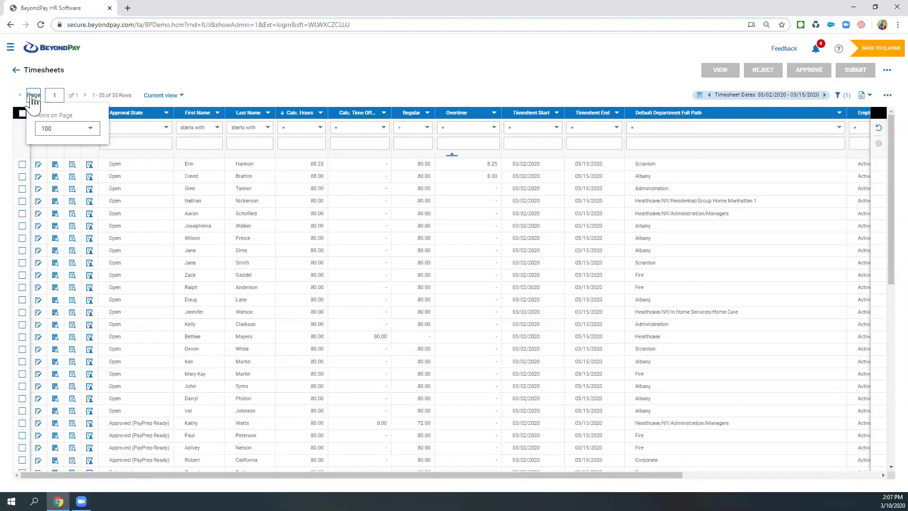
click(46, 130)
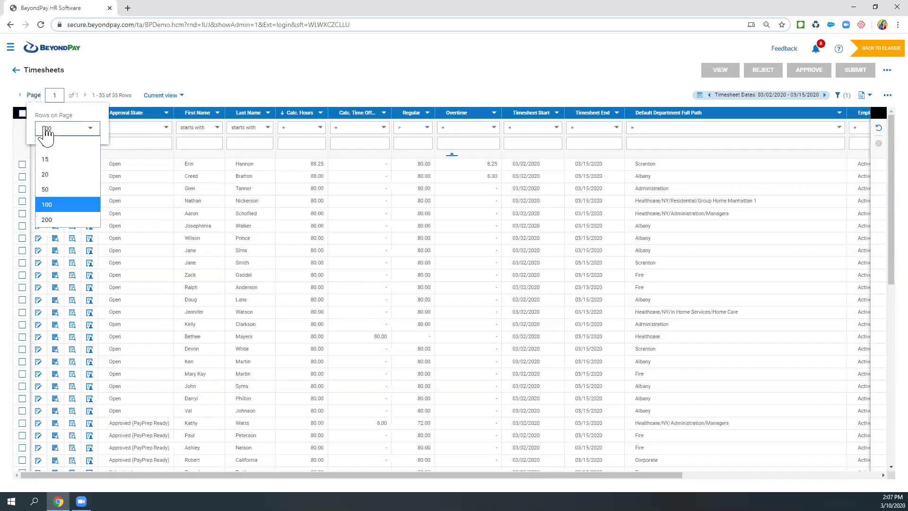
click(46, 205)
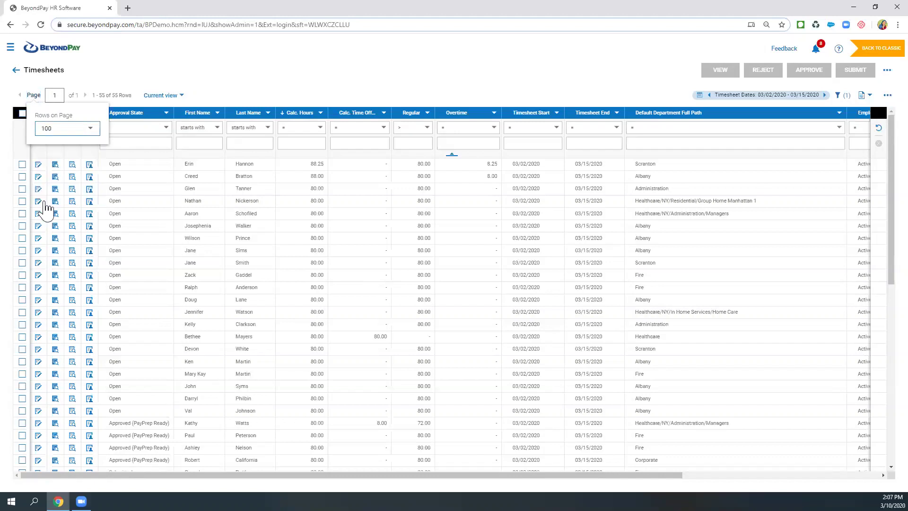
click(209, 93)
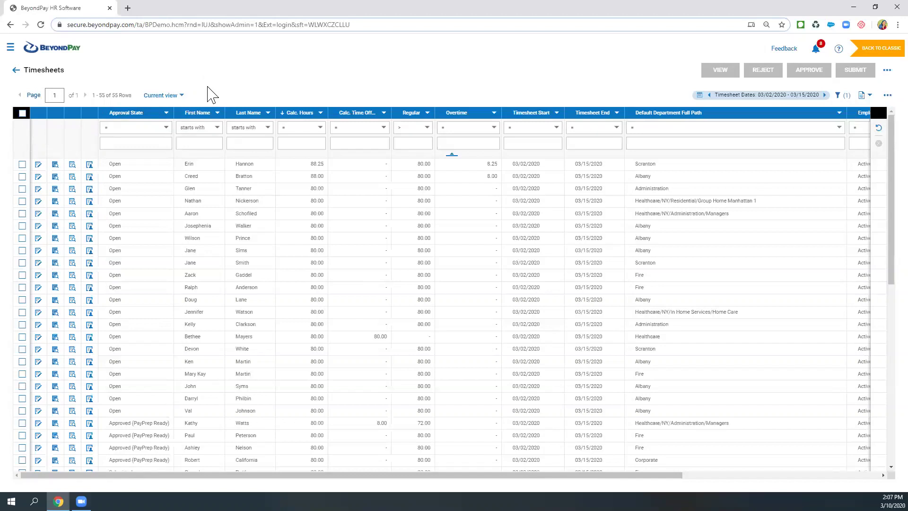
- Examine the saved and shared views available for the timesheets list
click(181, 98)
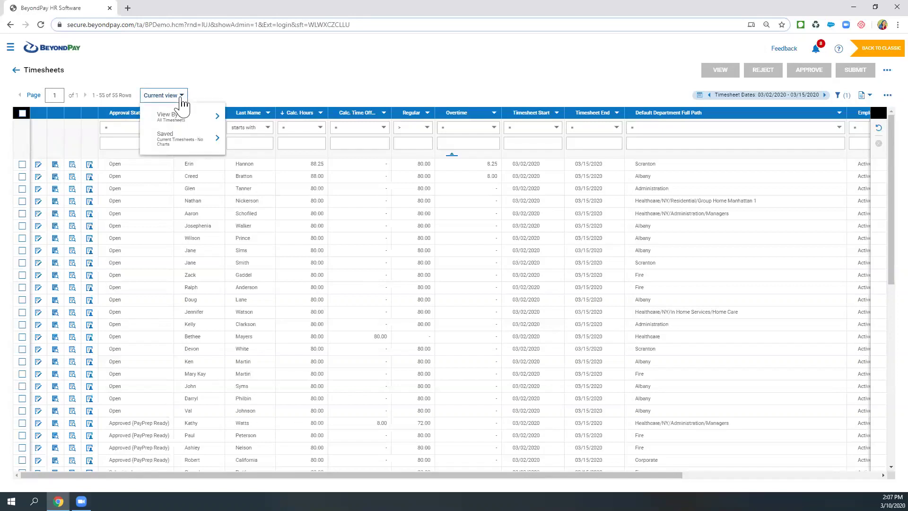
click(177, 151)
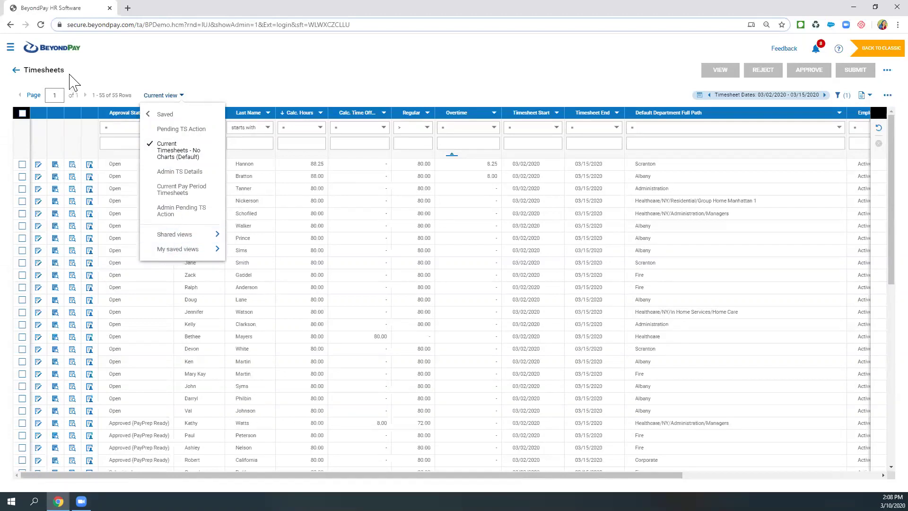
drag(66, 71, 23, 71)
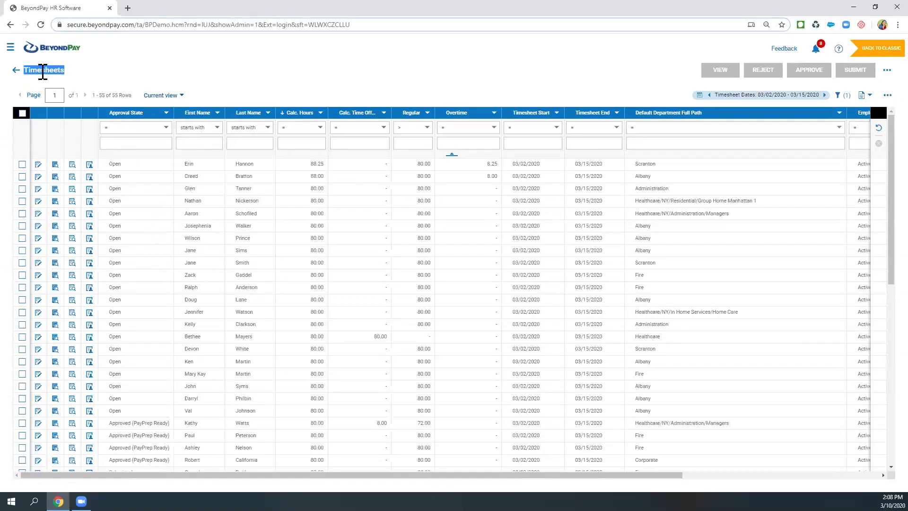
click(182, 100)
click(174, 143)
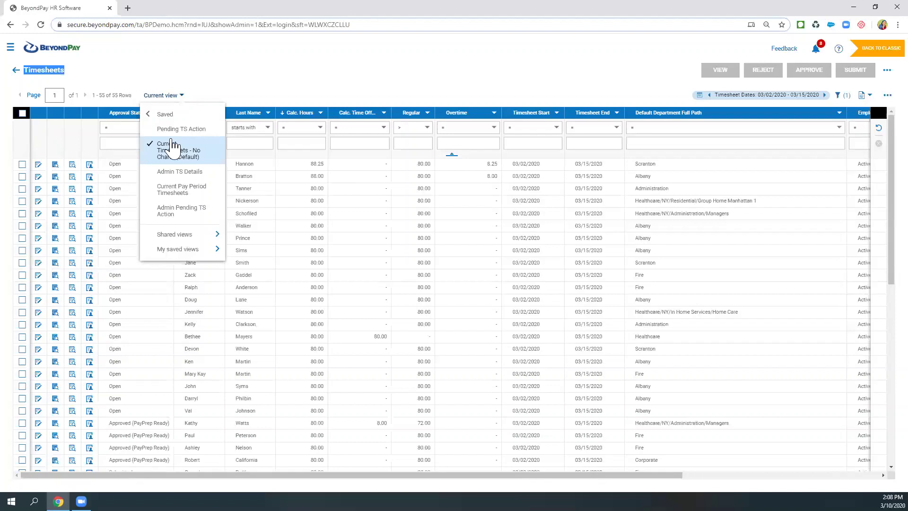
click(217, 235)
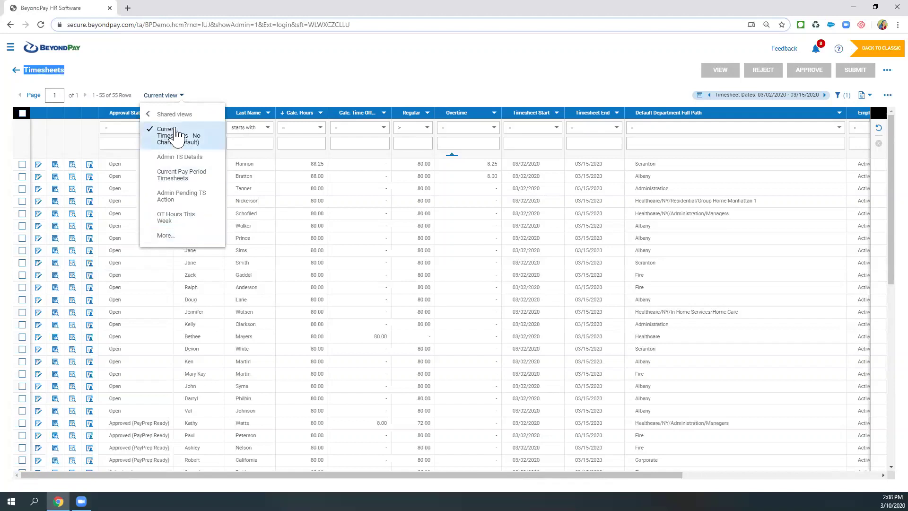
click(148, 116)
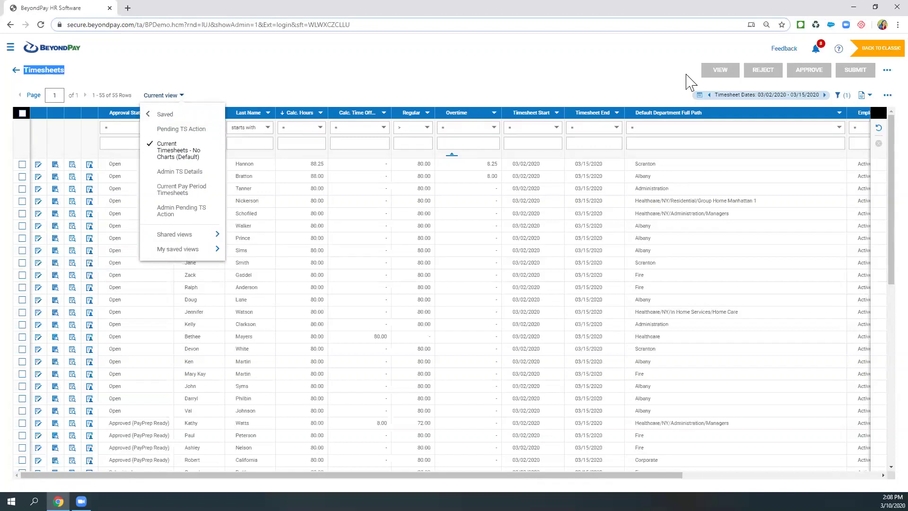
click(623, 76)
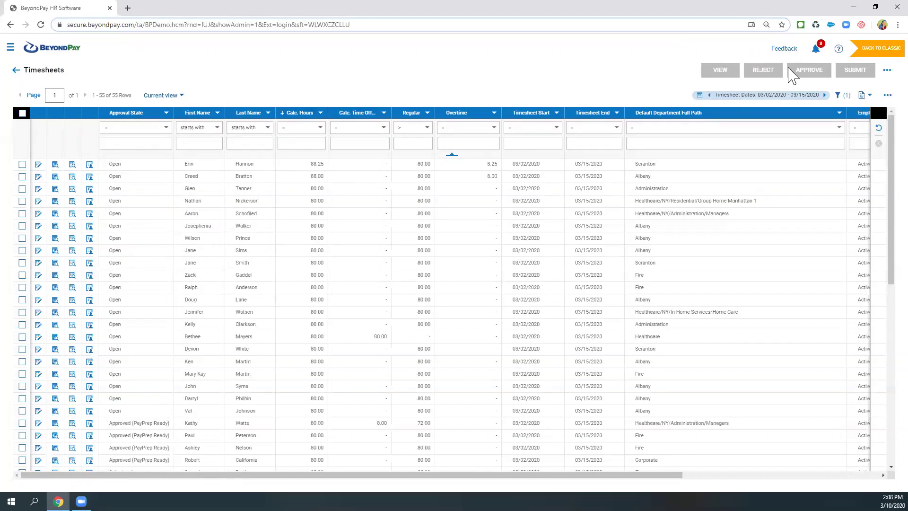
- Select individual timesheets among the first three rows and highlight the Submitted approval state further down the list
click(22, 165)
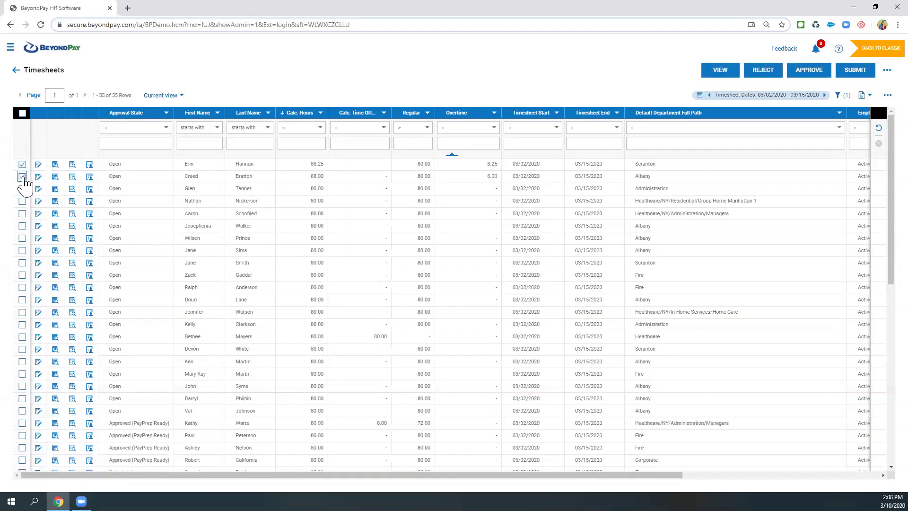
click(22, 189)
click(22, 177)
drag(488, 165, 497, 164)
click(22, 176)
click(23, 188)
scroll(81, 434, down, 2)
double_click(119, 378)
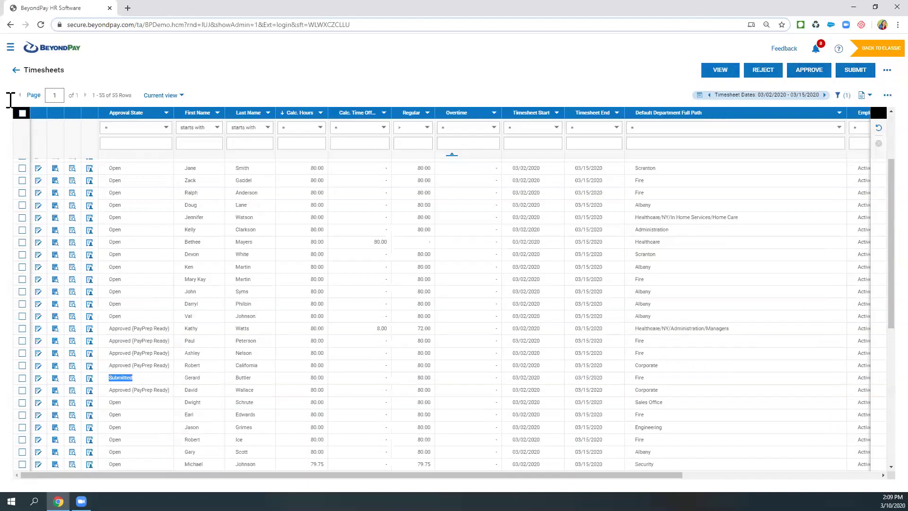
- Select all timesheets on the page and check which additional actions are available for them
click(23, 114)
click(886, 71)
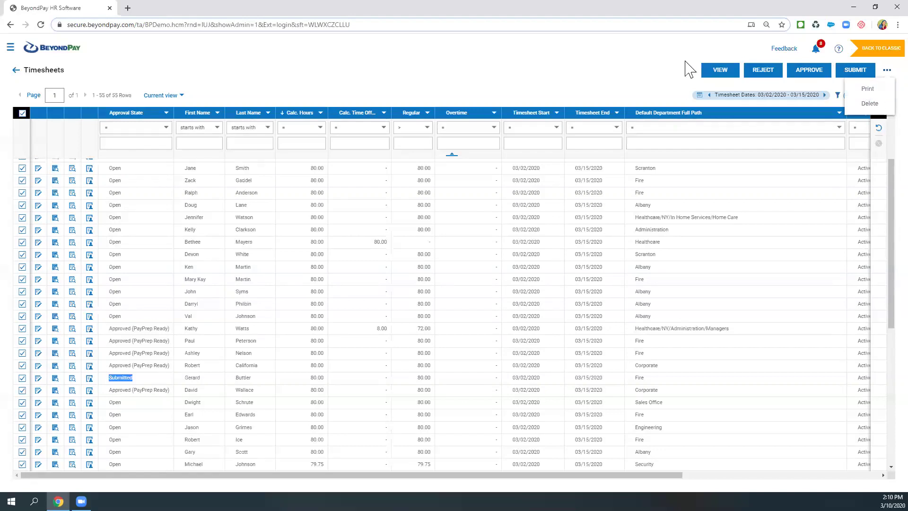
click(570, 74)
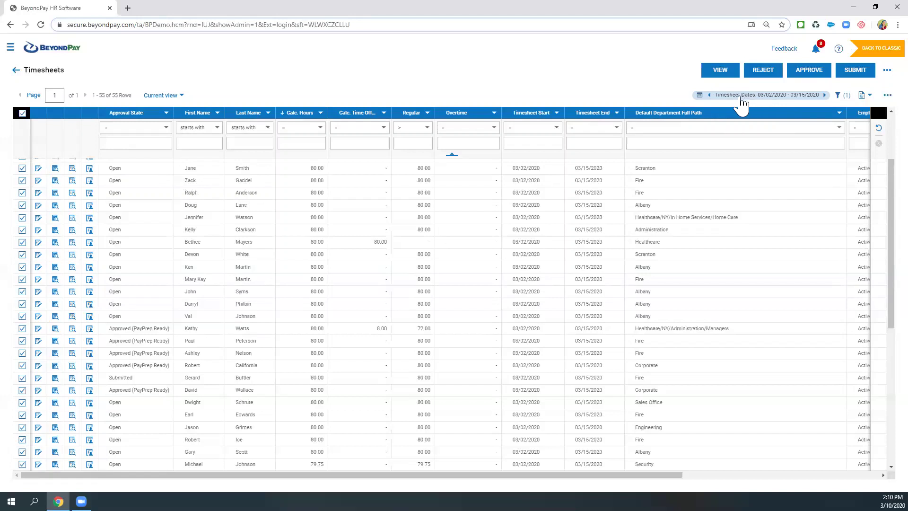
- Switch the timesheet dates to the previous pay period, 02/17/2020 - 03/01/2020, and check the global date filter options
click(778, 96)
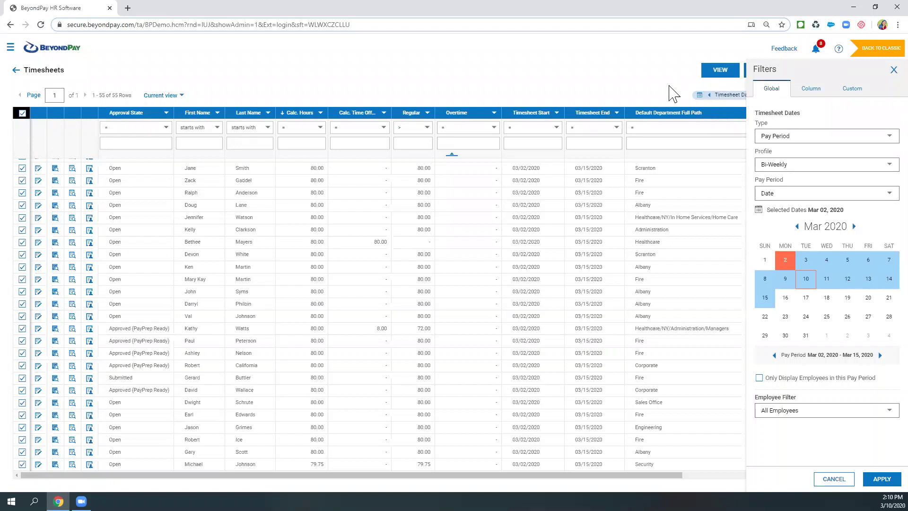
click(715, 94)
click(710, 95)
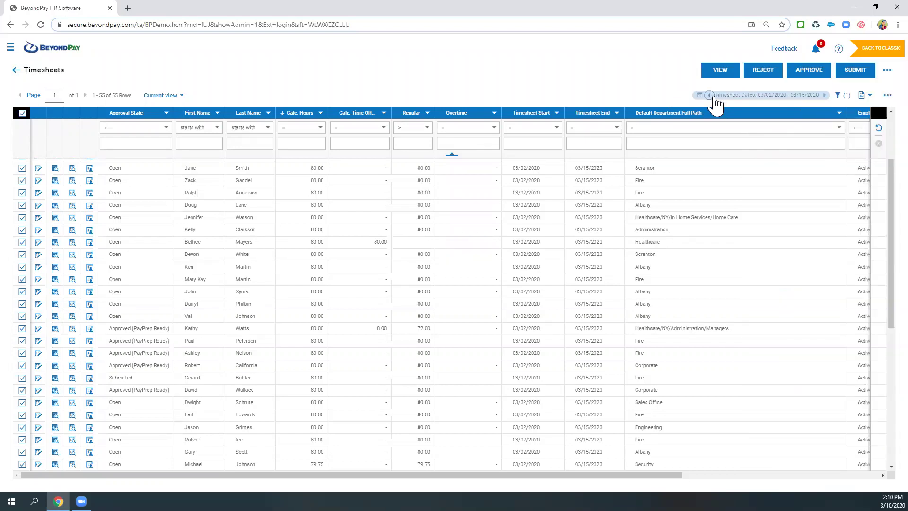
click(731, 97)
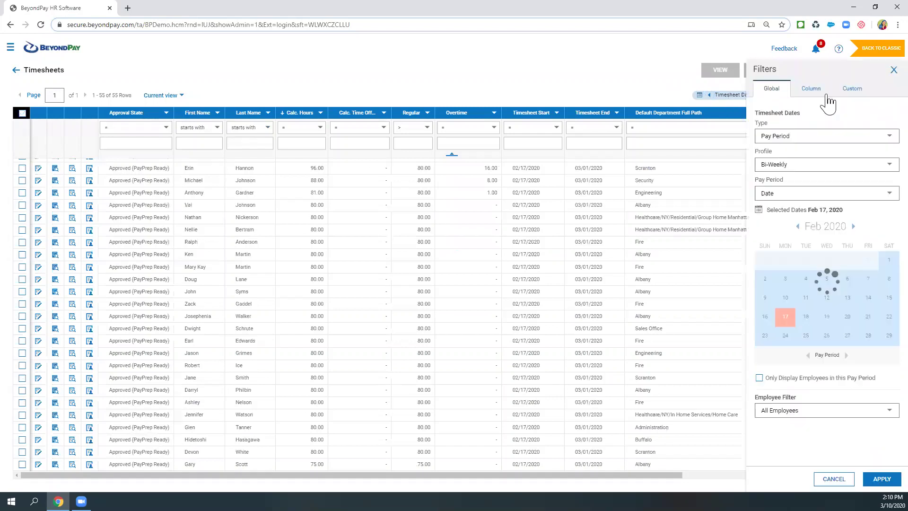
click(759, 76)
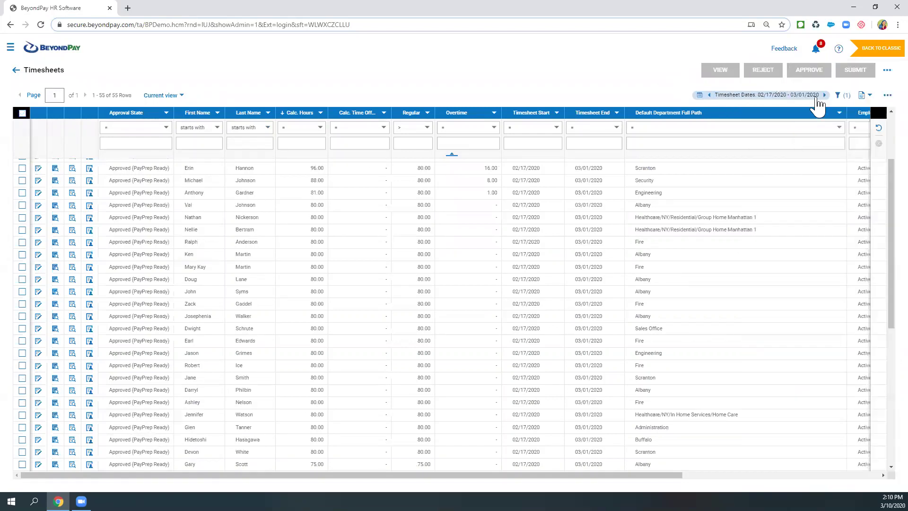
- Advance the timesheet dates to 03/02/2020 - 03/15/2020, and try the Calendar Range date type in the global filters before restoring Pay Period
click(824, 96)
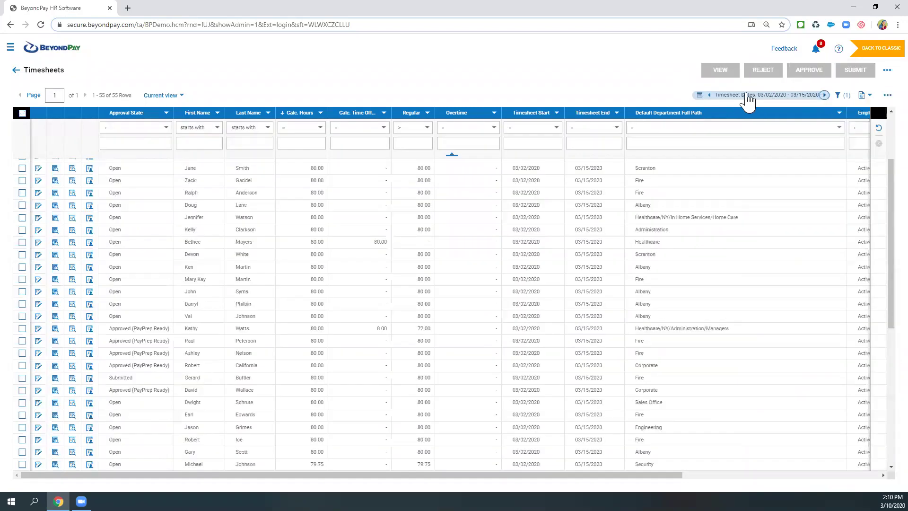
click(749, 99)
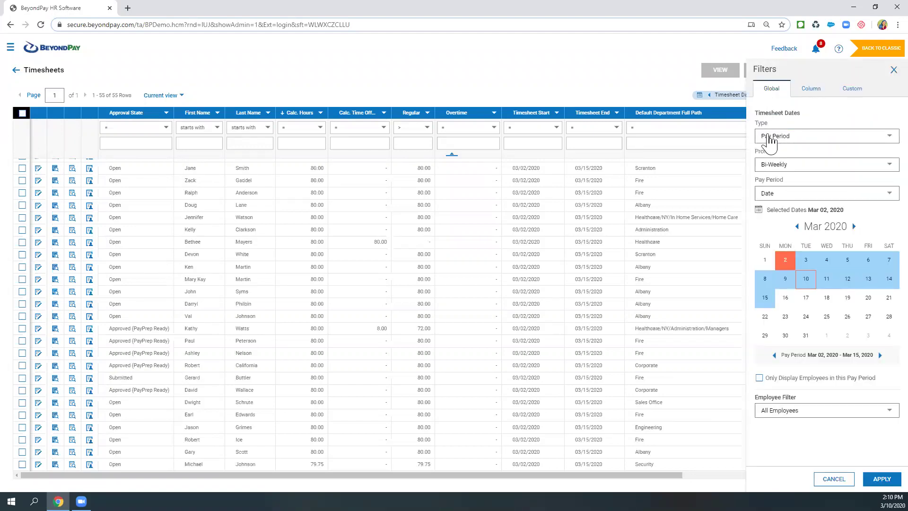
click(770, 139)
click(779, 149)
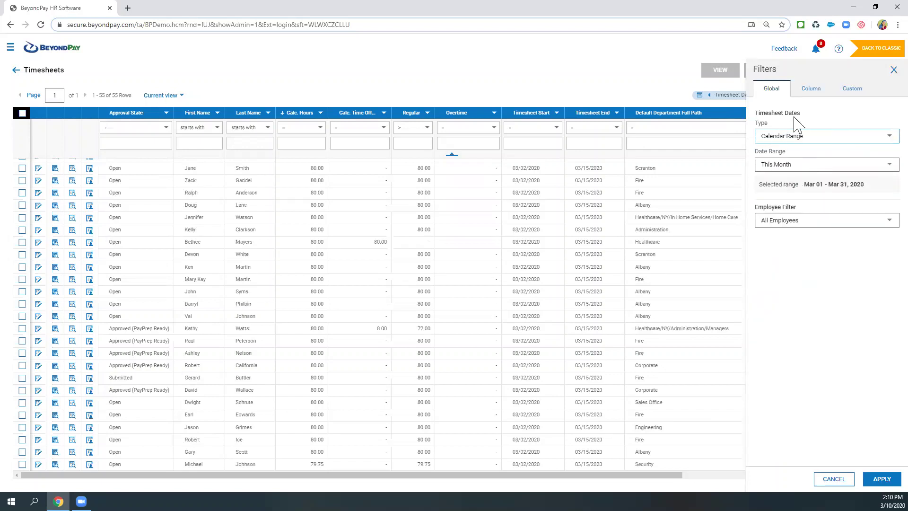
click(778, 140)
click(779, 182)
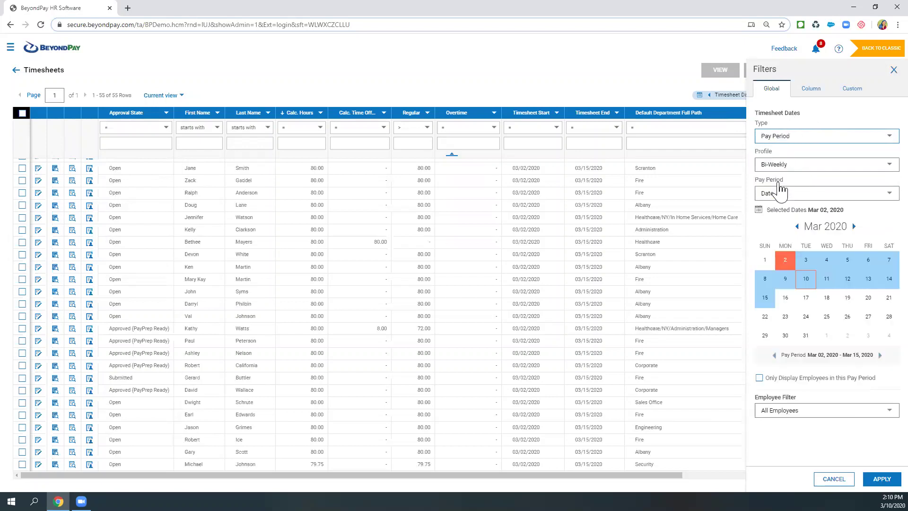
- Check the available pay period profiles and pick the period containing Feb 10, 2020 in the global filters
click(774, 168)
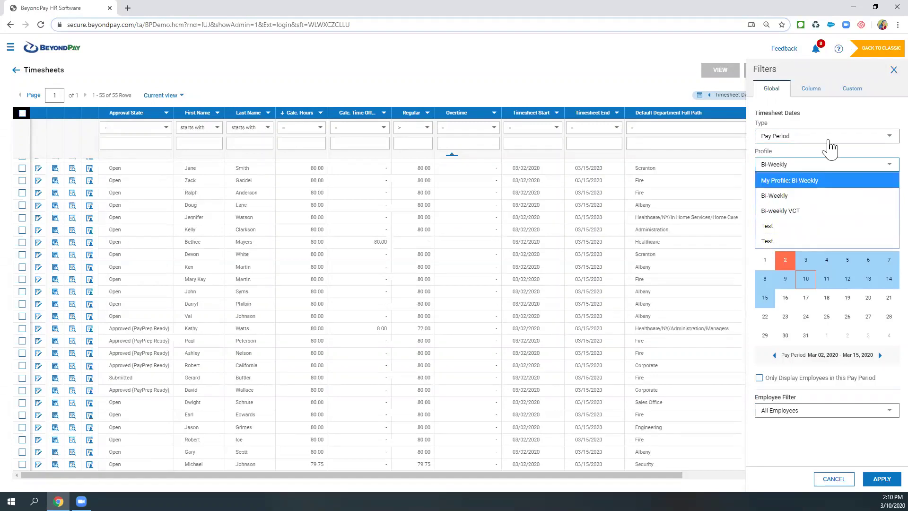
click(823, 152)
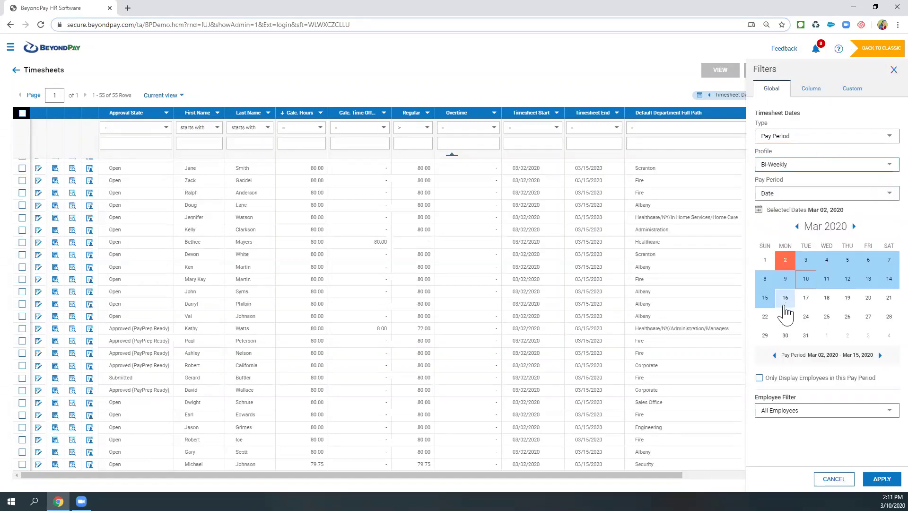
click(797, 226)
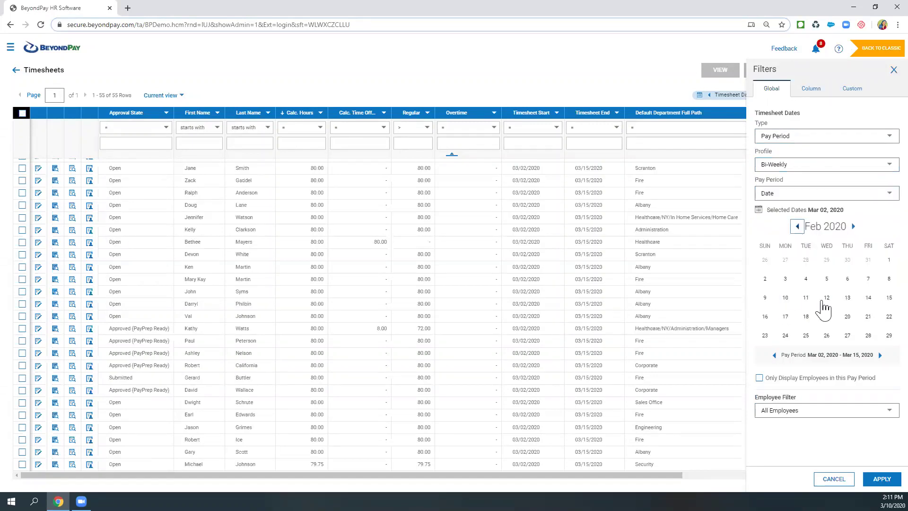
click(785, 299)
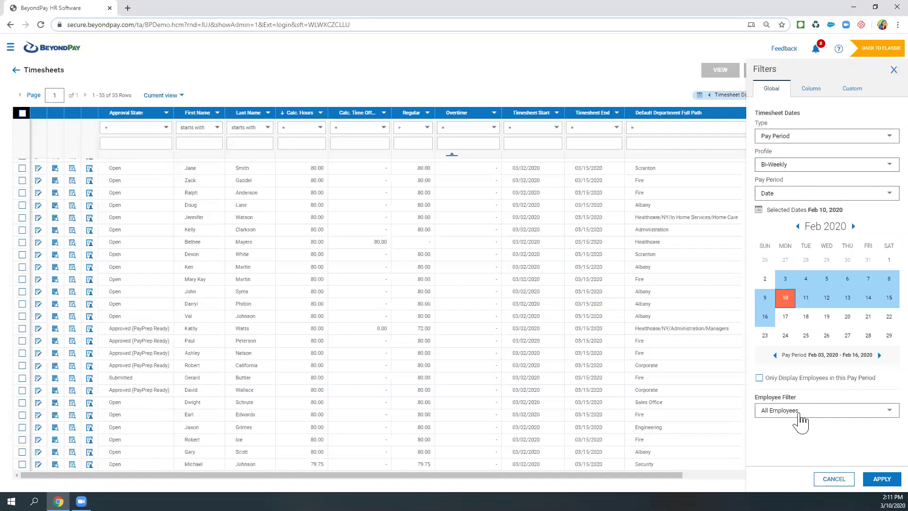
- Look through the column filters, including Approval State, and try the >= operator for Overtime
click(811, 89)
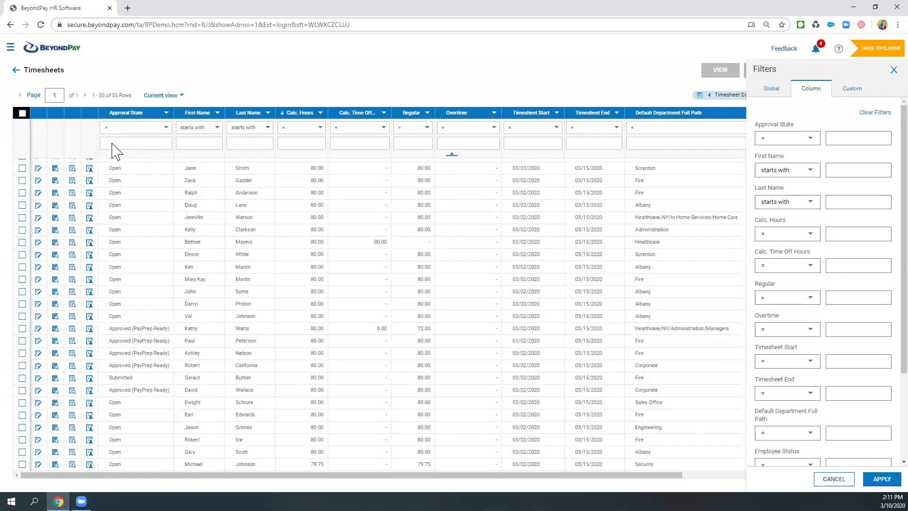
click(834, 139)
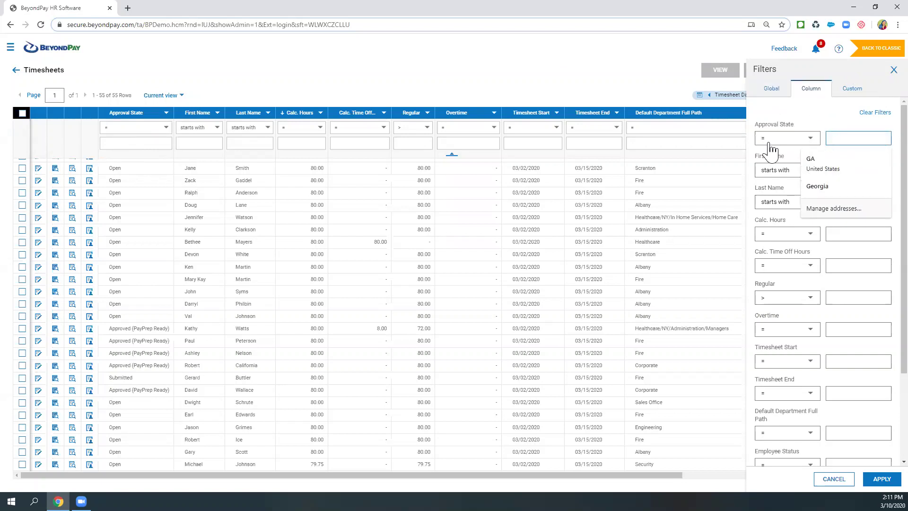
click(839, 127)
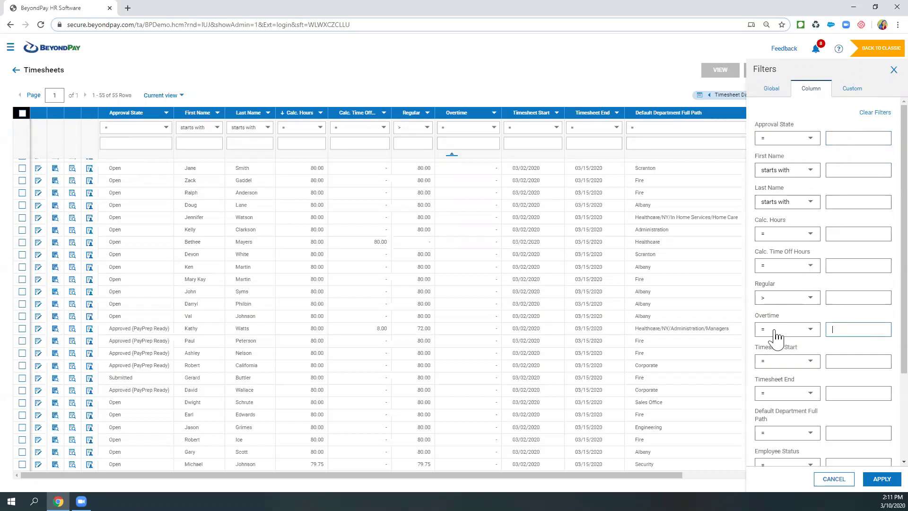
click(781, 330)
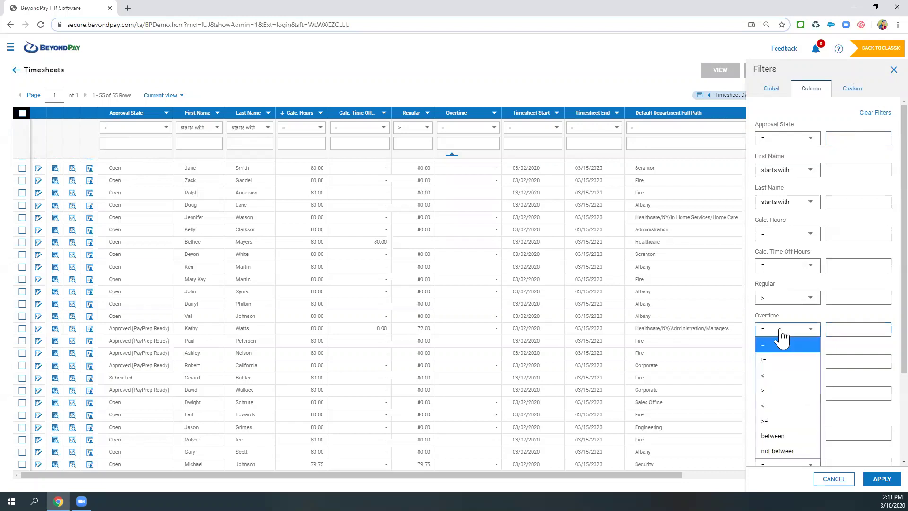
click(769, 422)
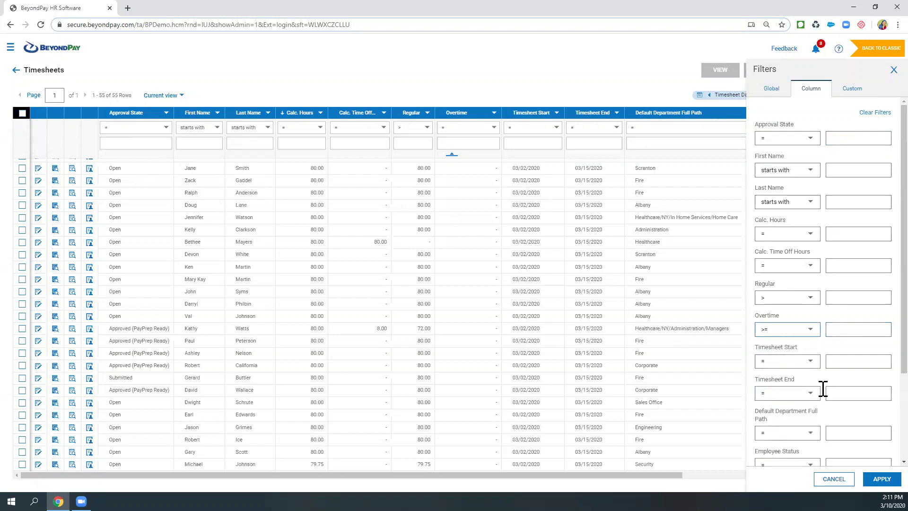
click(837, 332)
click(791, 330)
click(841, 317)
- Check the custom filters and discard the pending filter changes, then reopen the filters briefly and close them
click(854, 101)
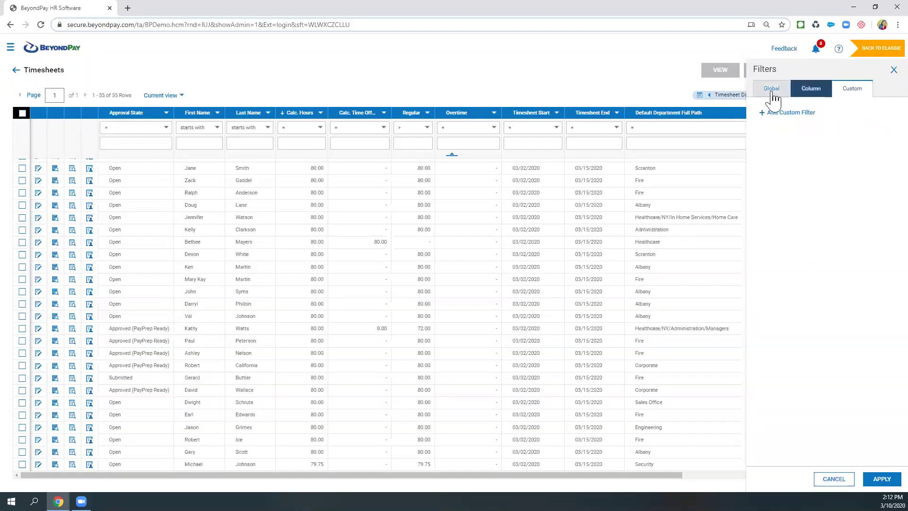
click(834, 479)
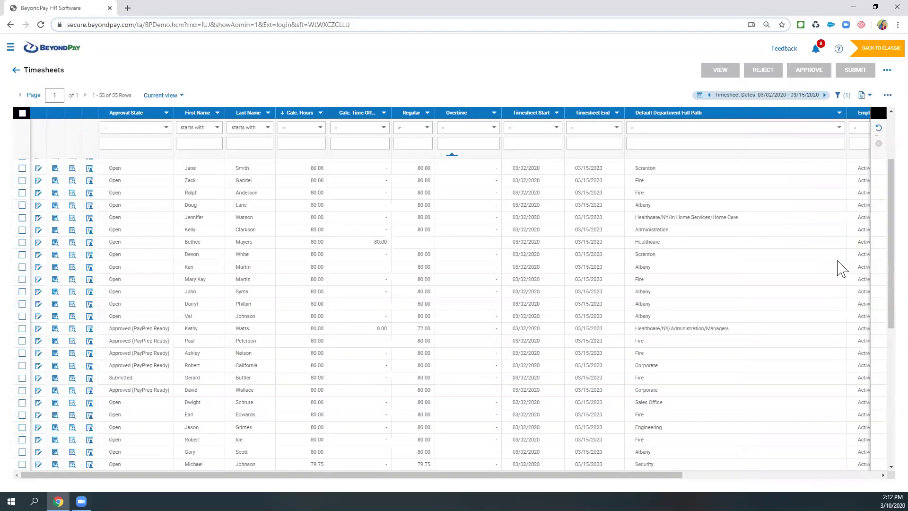
click(846, 96)
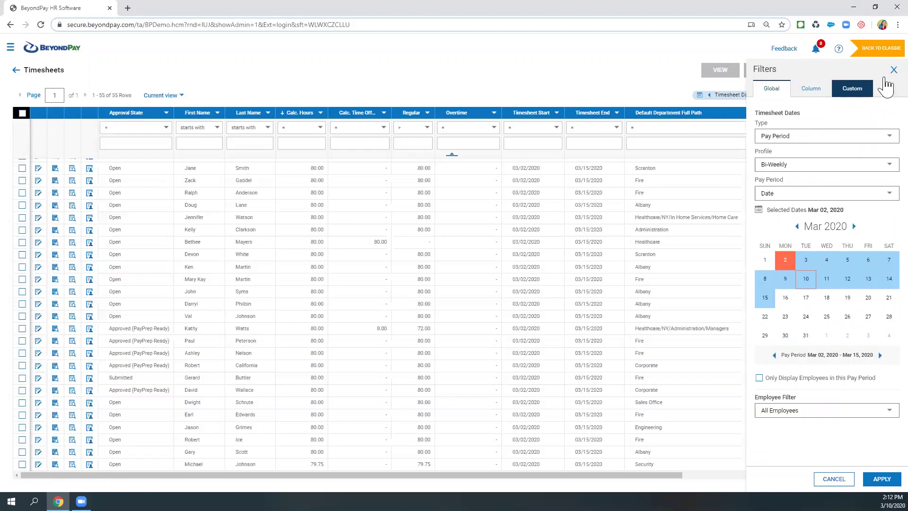
click(892, 70)
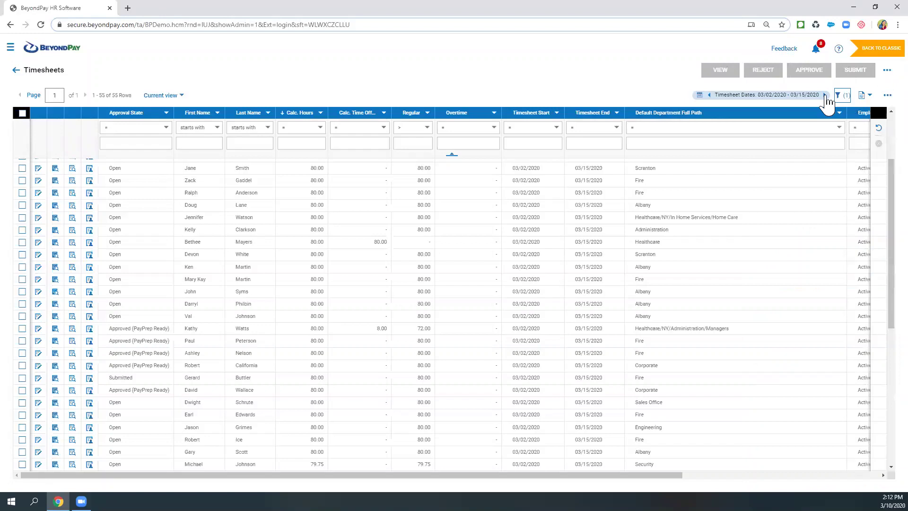
- Display both charts and data for the timesheets list and highlight the message in the chart area
click(869, 96)
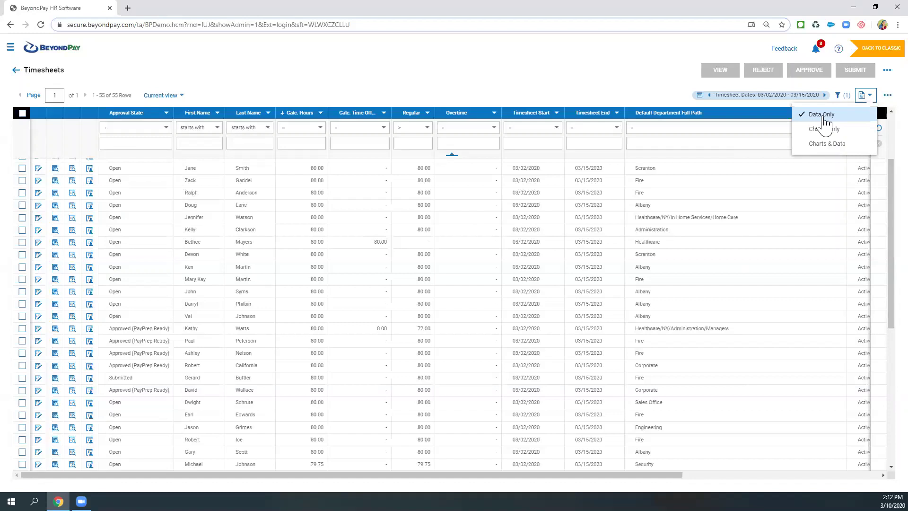
click(822, 146)
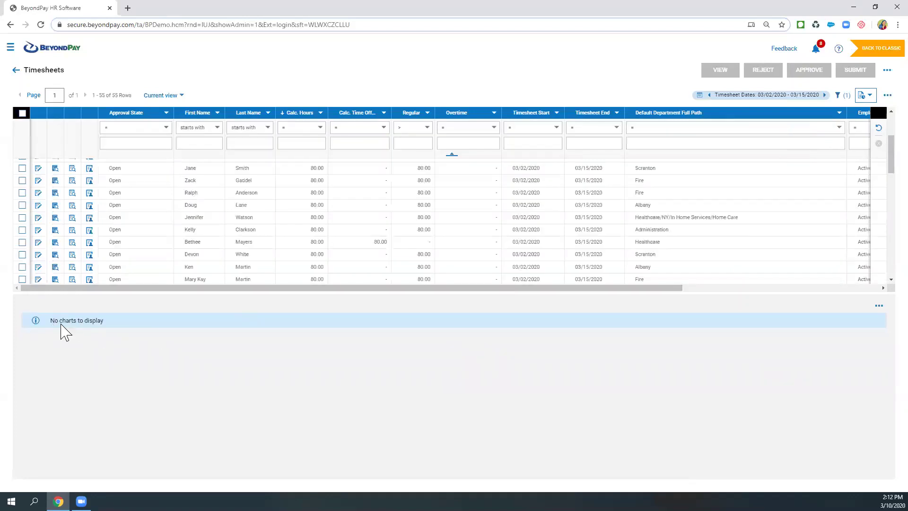
drag(100, 321, 52, 325)
- Check the additional options for the timesheets list and point out its current view
click(887, 97)
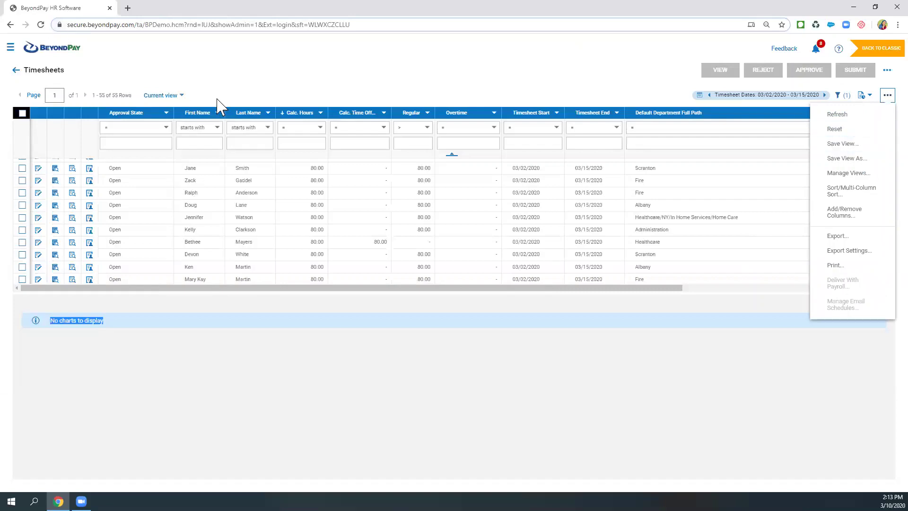
drag(217, 98, 152, 96)
click(143, 96)
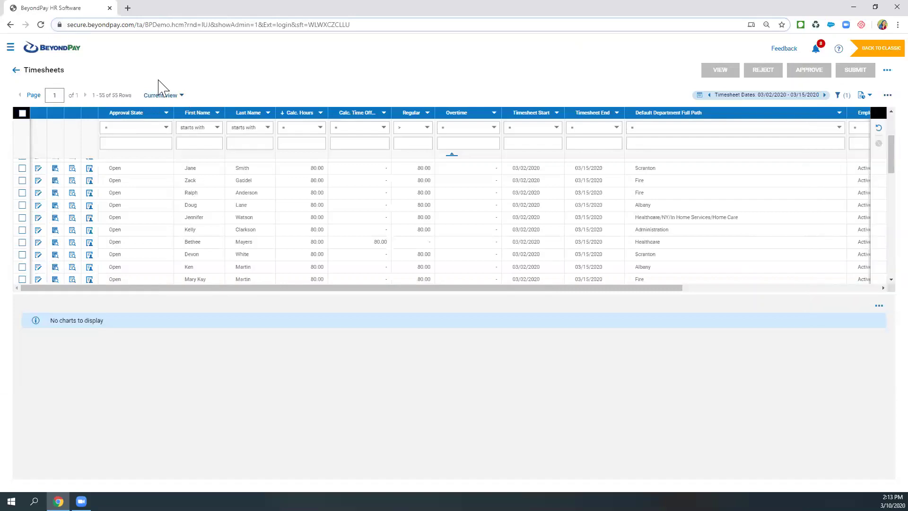
- Search the available columns for "incomp" and add Timesheet: # Incomplete Records to the current columns
click(887, 95)
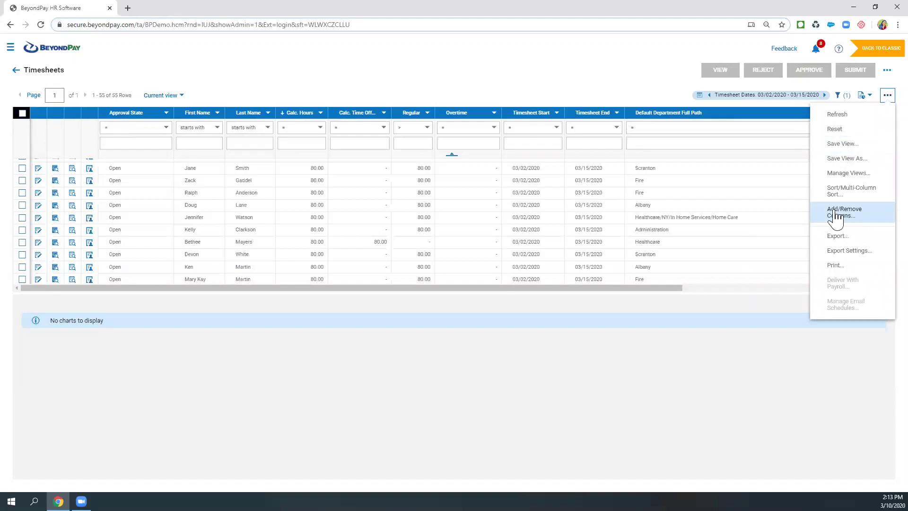
click(850, 219)
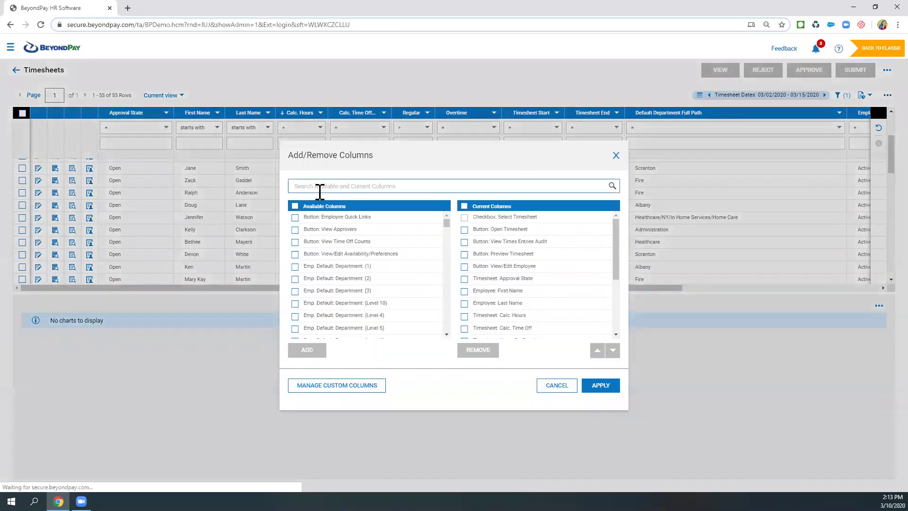
click(301, 185)
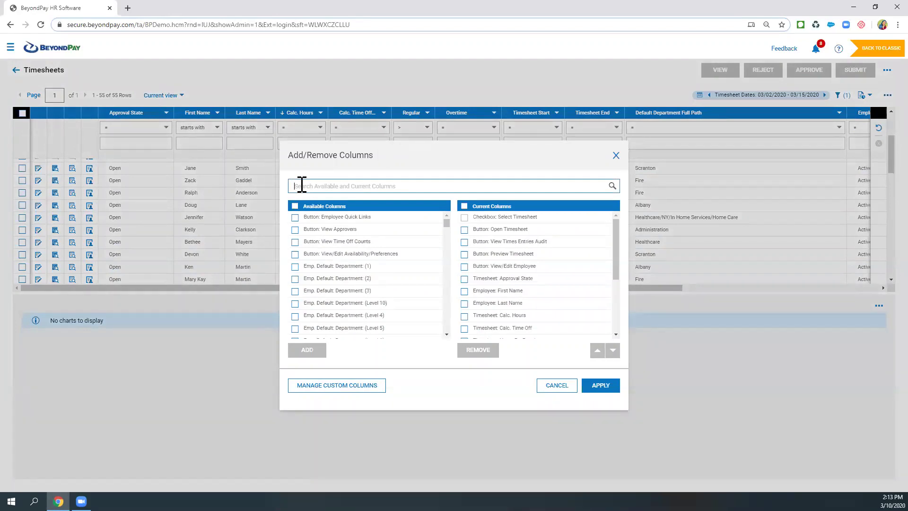
text(incomp)
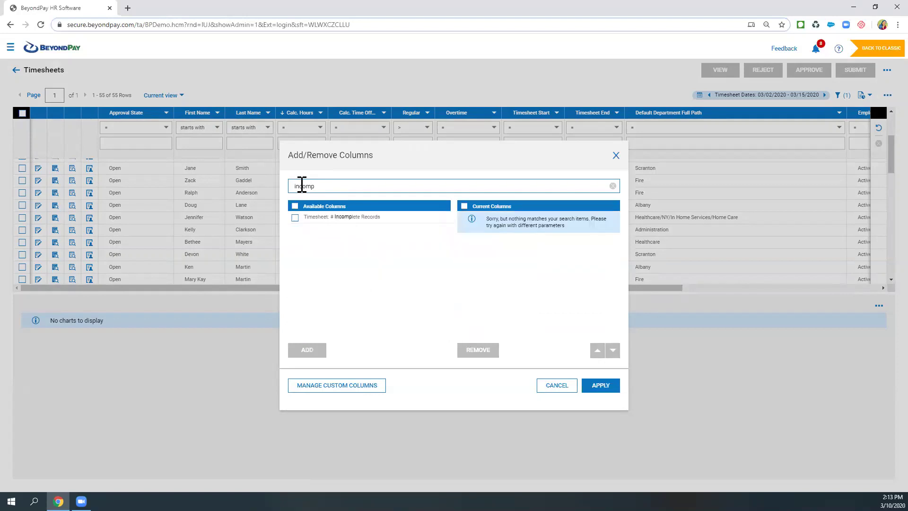
click(295, 218)
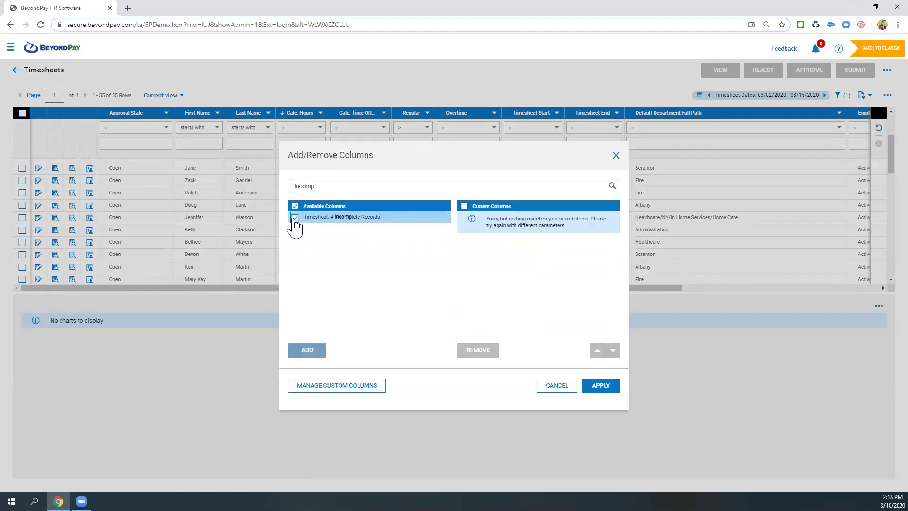
click(303, 350)
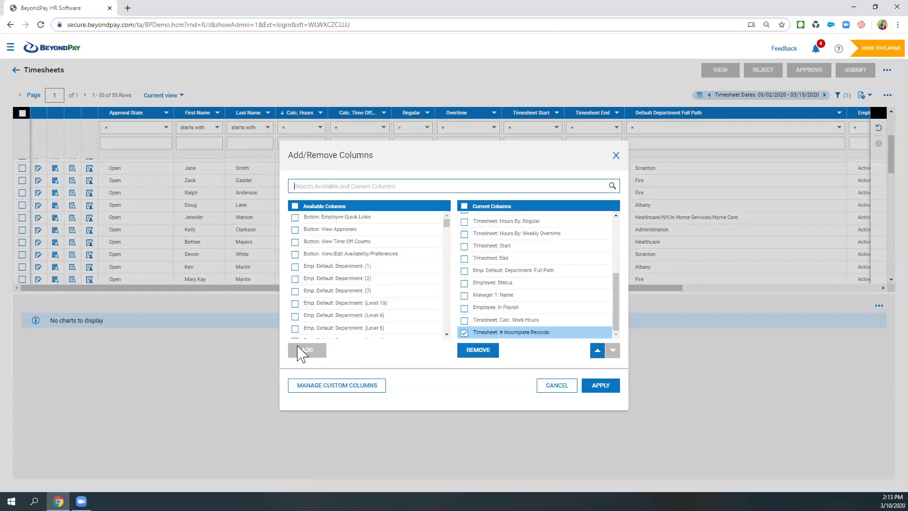
- Move the # Incomplete Records column directly above Emp. Default: Department: Full Path and apply the column changes
click(597, 351)
click(597, 351)
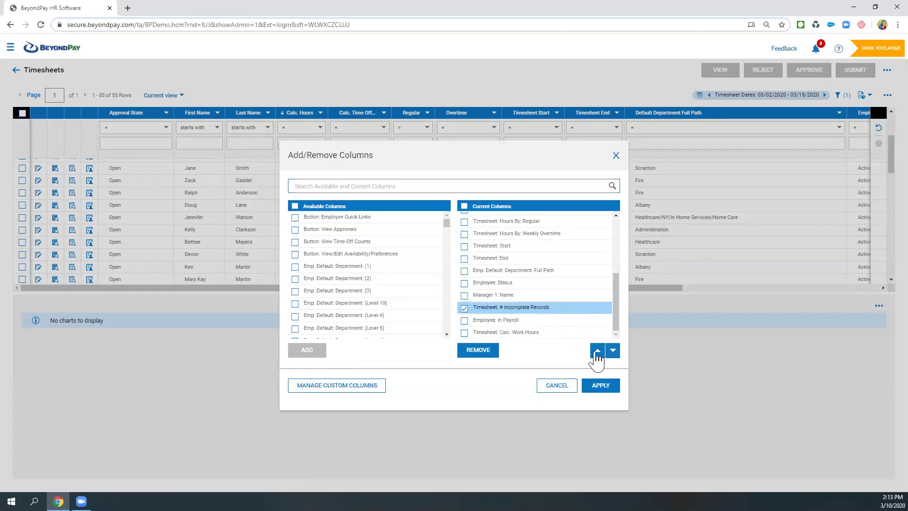
click(597, 351)
click(597, 351)
click(597, 351)
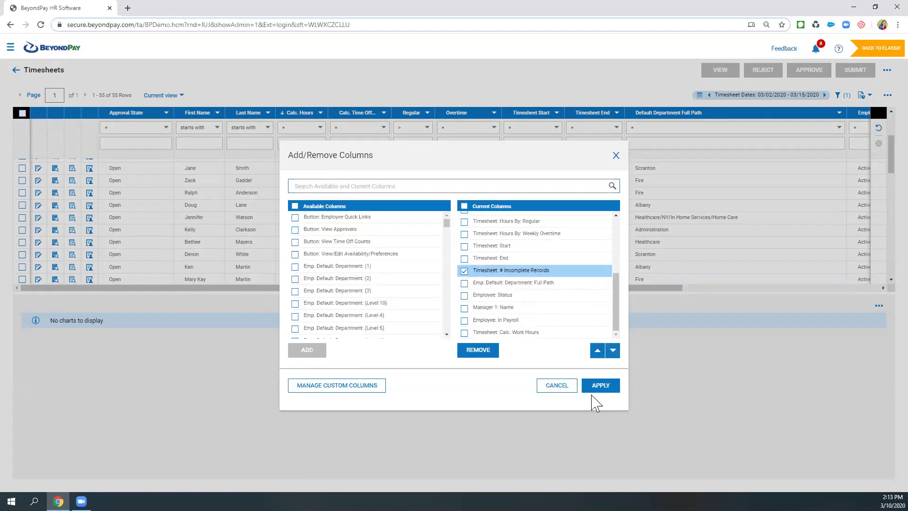
click(601, 385)
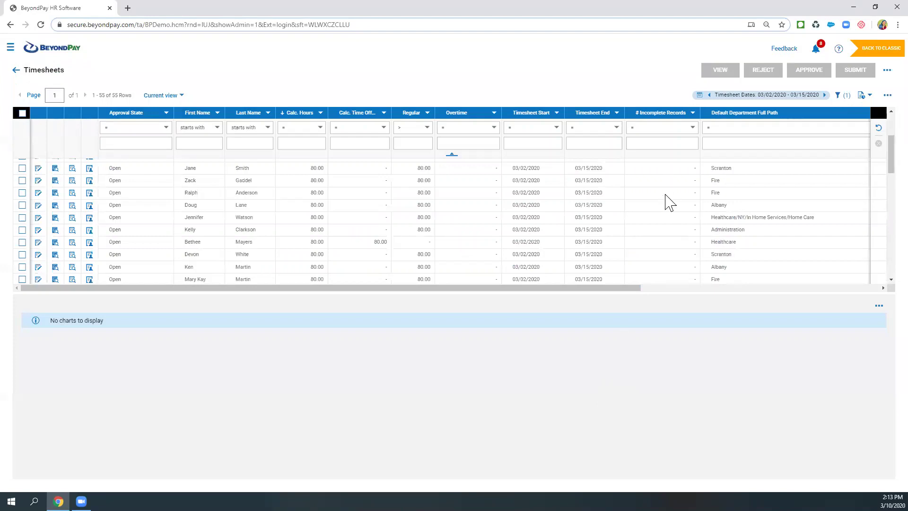
- Examine the # Incomplete Records column for employees who have incomplete timesheet records
scroll(669, 202, down, 5)
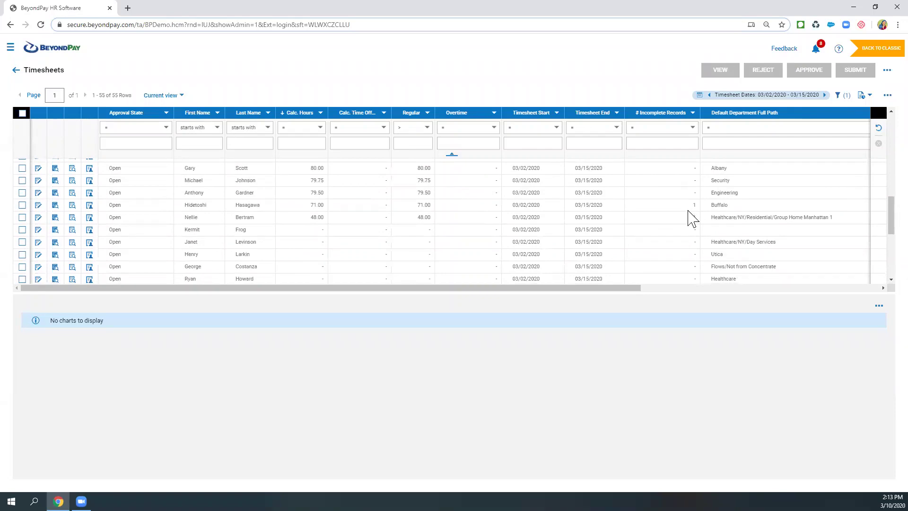
scroll(679, 222, down, 1)
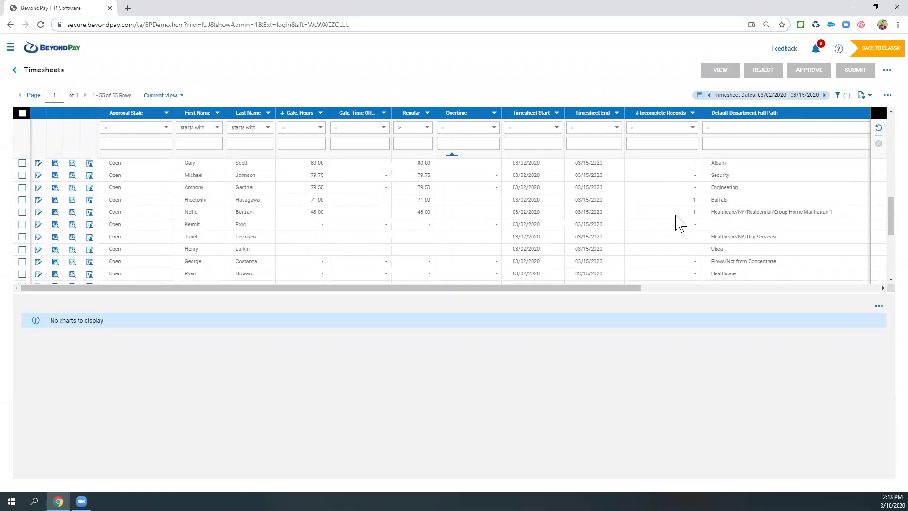
scroll(679, 222, up, 2)
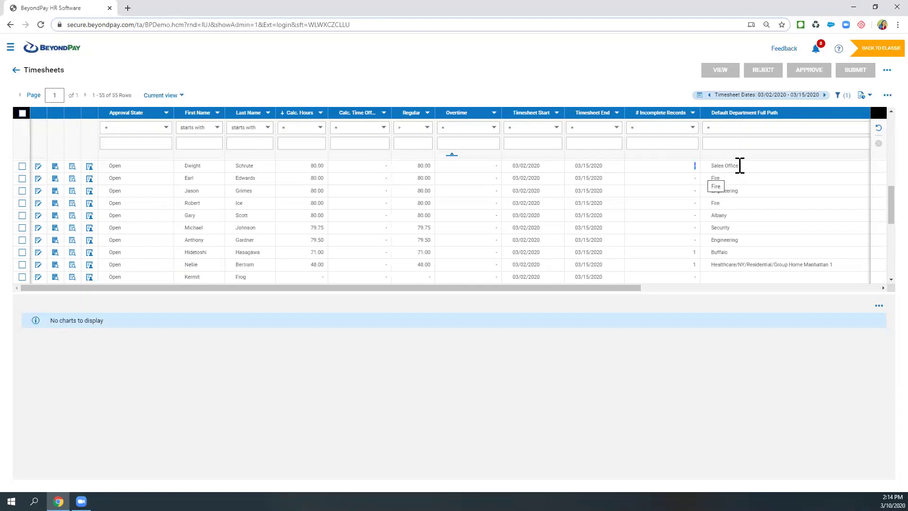
- Start a new chart for the timesheets list and choose the horizontal bar chart type
click(878, 307)
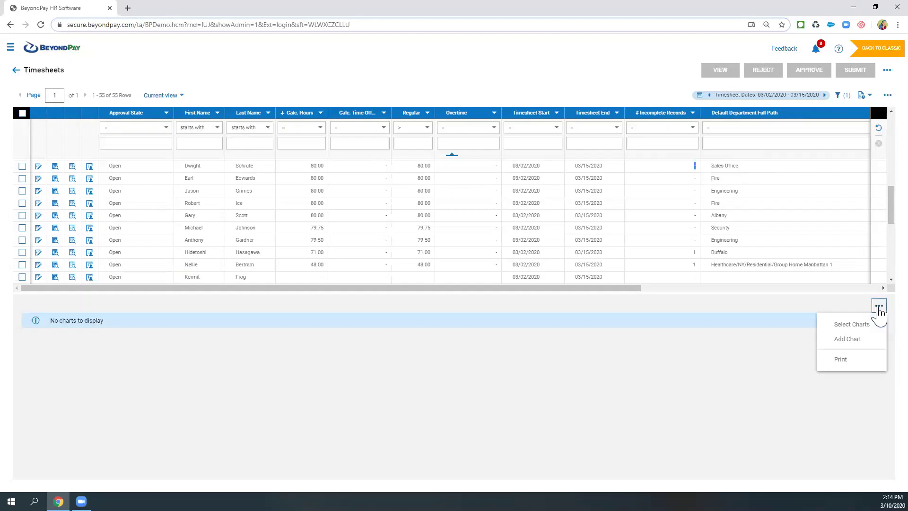
click(848, 340)
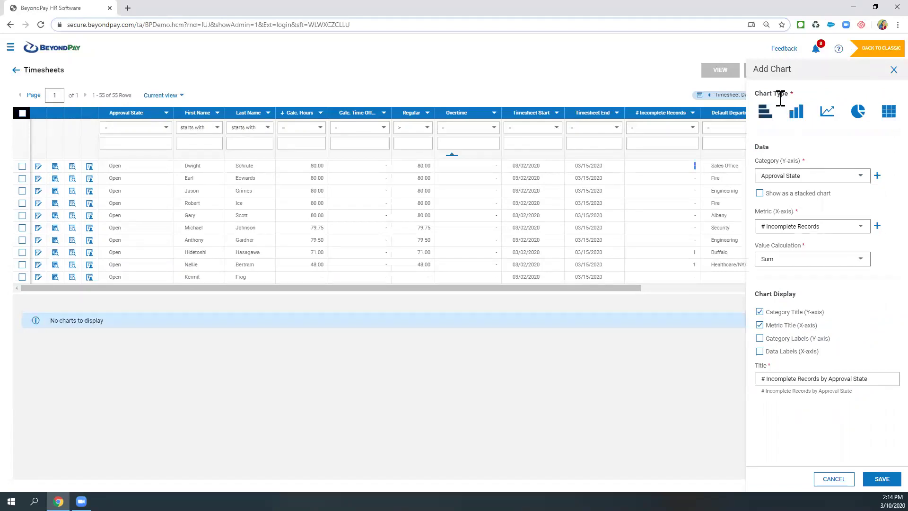
drag(817, 96, 751, 94)
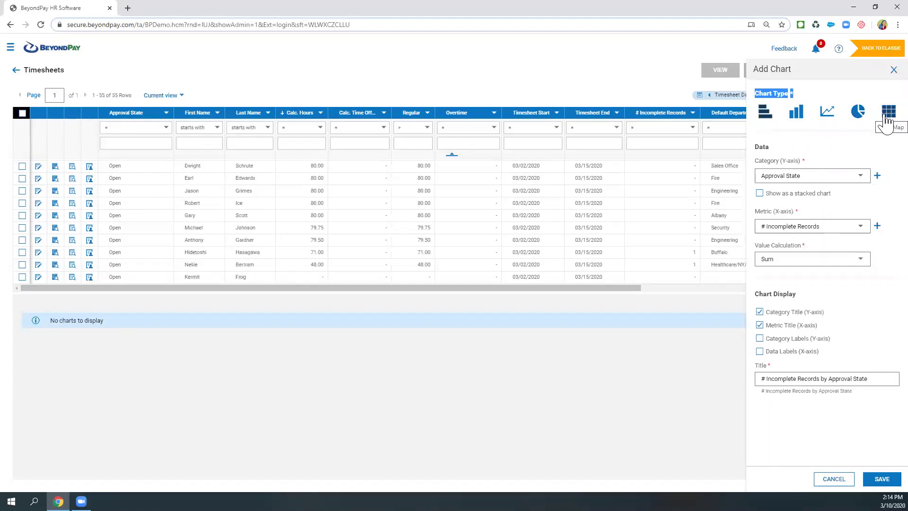
click(764, 117)
- Check the category and metric choices for the new chart and set its Category (Y-axis) to First Name
click(767, 180)
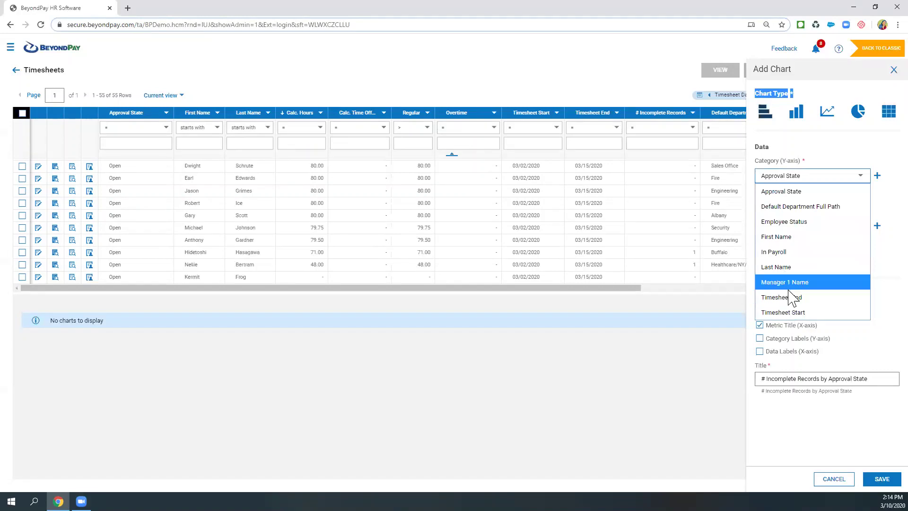
click(837, 151)
click(774, 230)
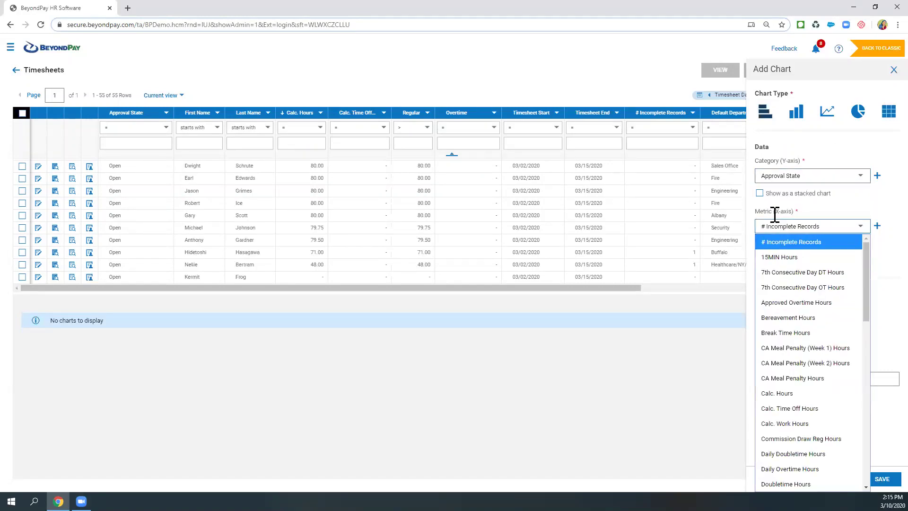
click(847, 225)
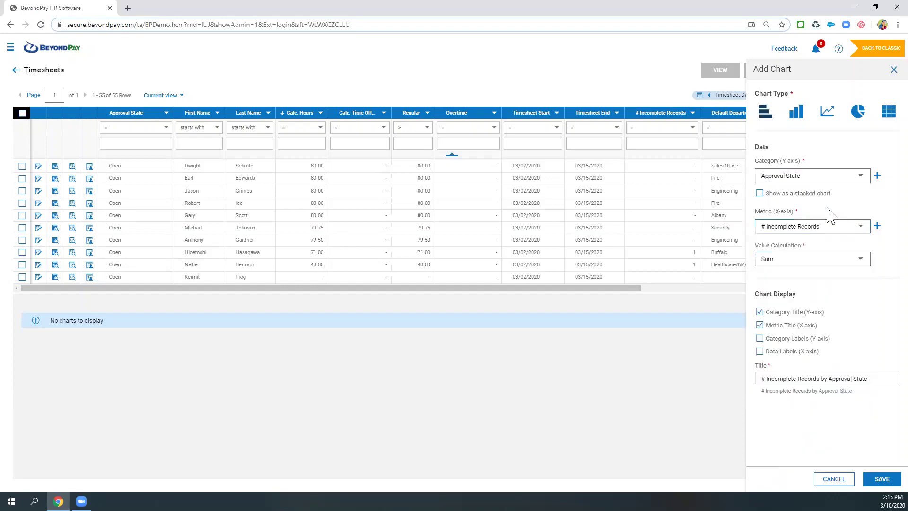
click(768, 178)
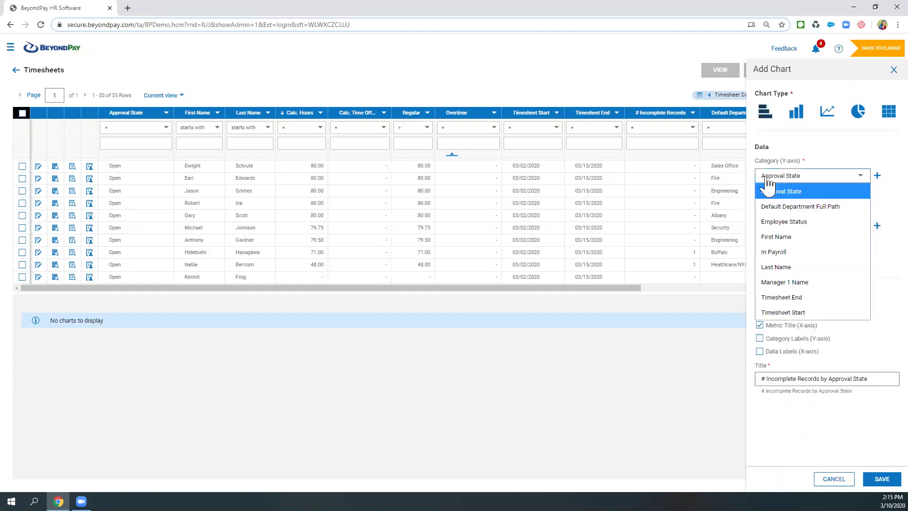
click(782, 241)
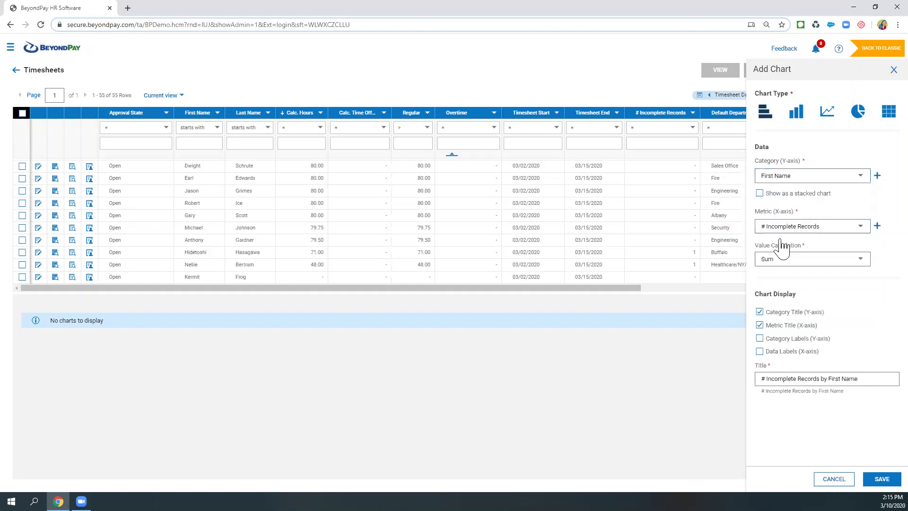
- Try adding Approval State as a second category, remove it, and review the available Category (Y-axis) choices
click(877, 175)
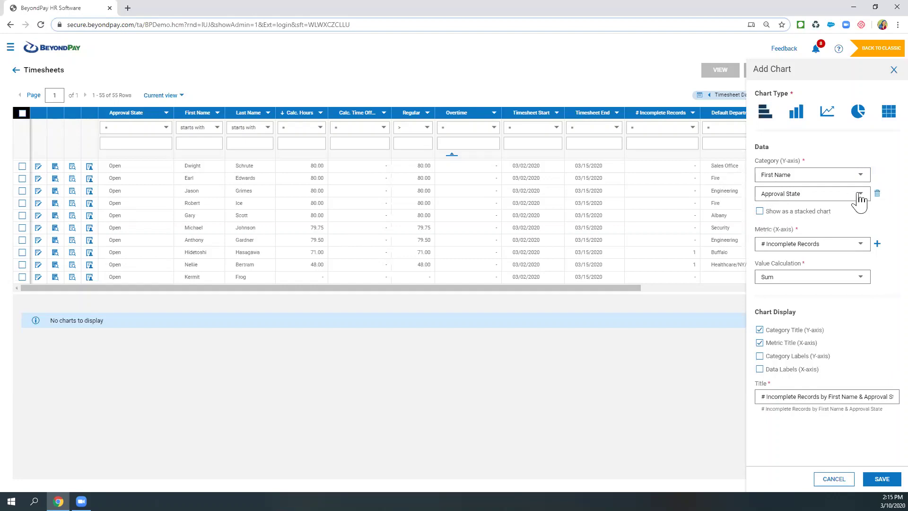
click(876, 193)
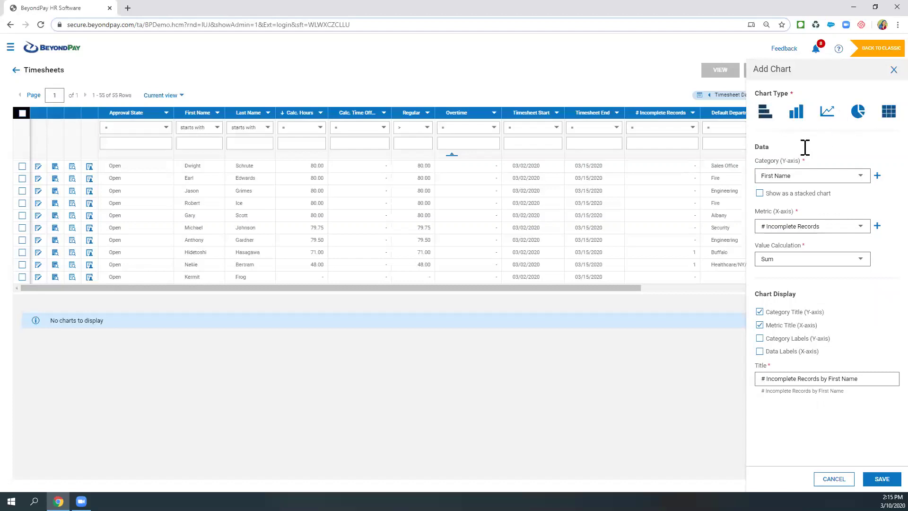
drag(807, 161, 756, 161)
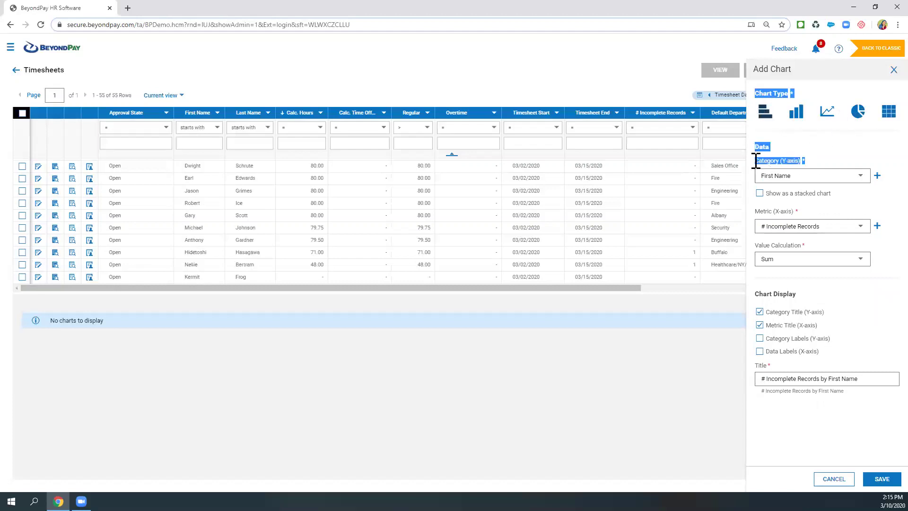
click(756, 161)
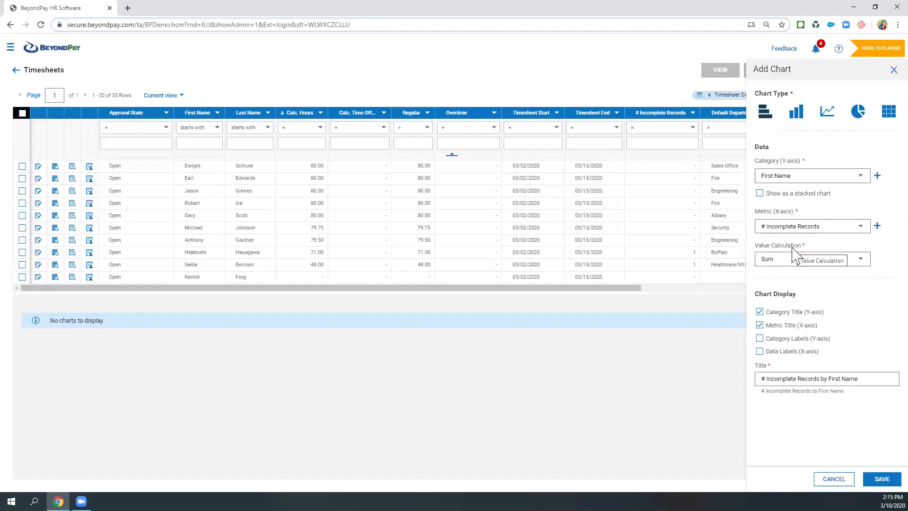
click(773, 179)
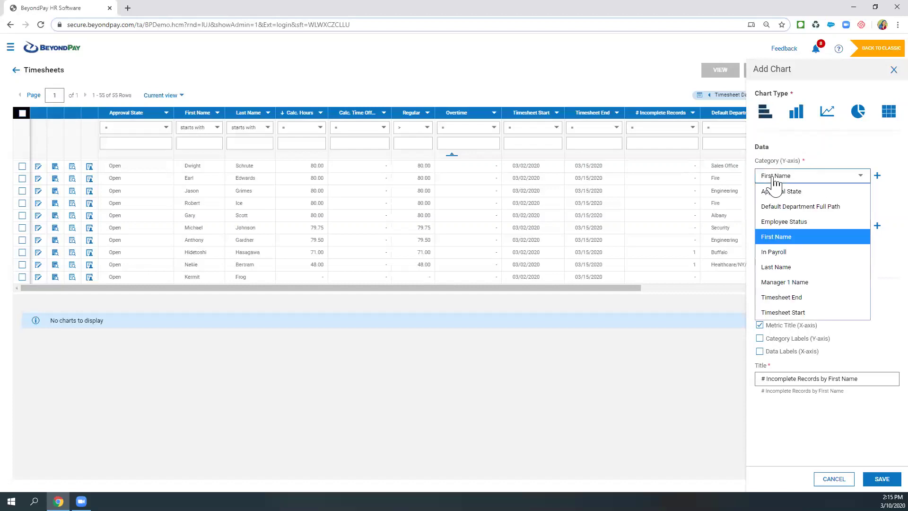
click(837, 160)
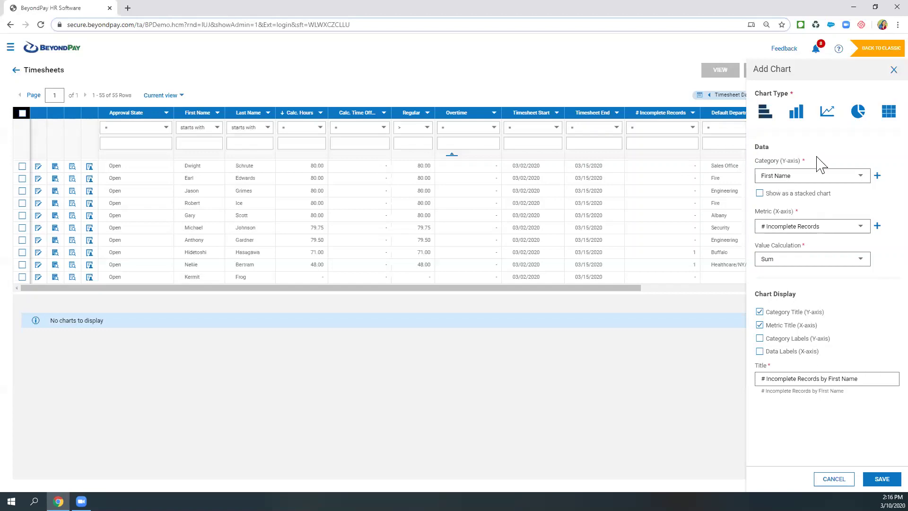
- Set the chart's Value Calculation to Count and enable Category Labels (Y-axis) and Data Labels (X-axis)
click(776, 261)
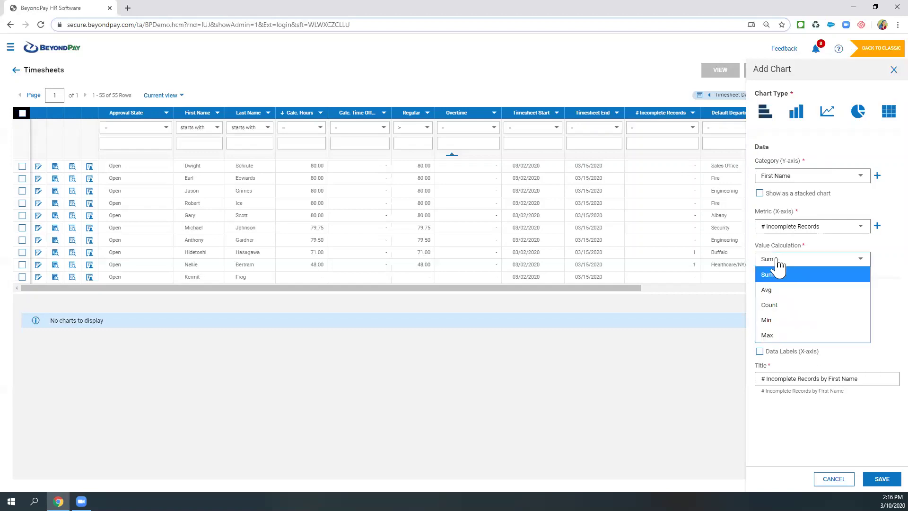
click(776, 307)
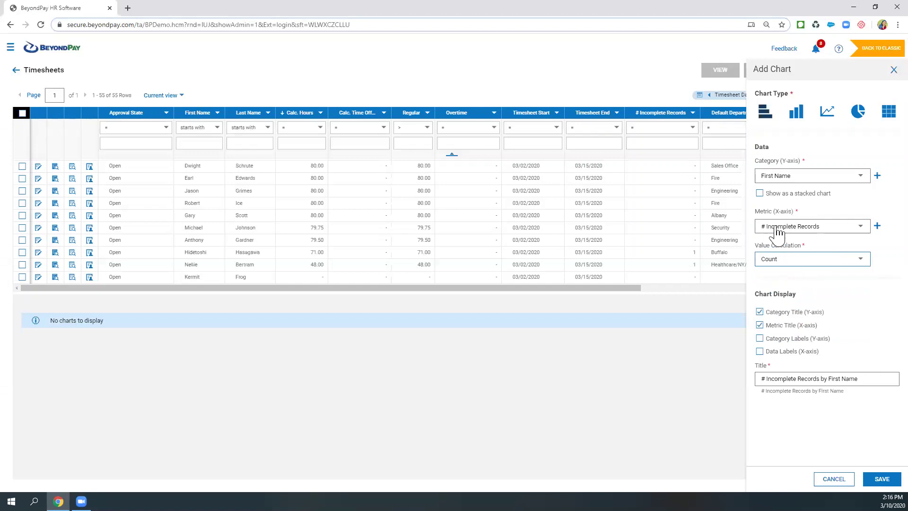
click(760, 339)
click(760, 351)
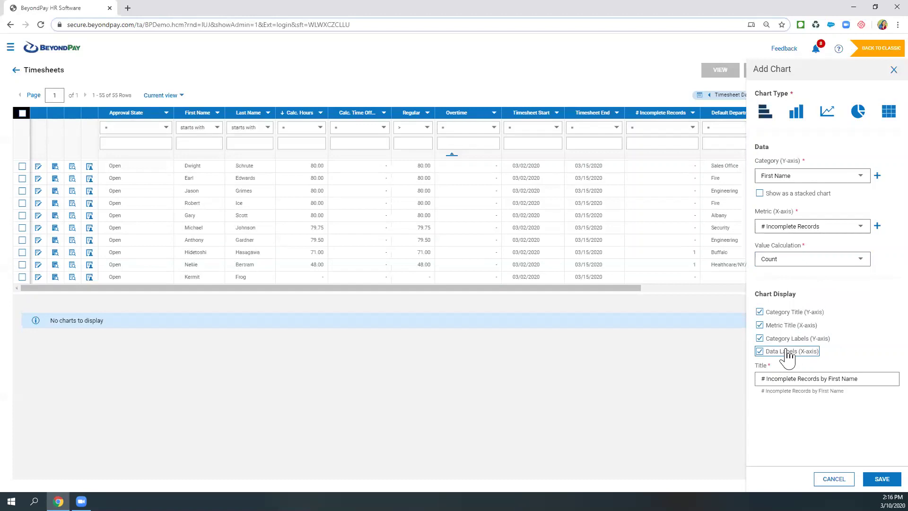
- Change the chart title to "Missing Punches by First Name" and save the chart
drag(759, 378, 861, 378)
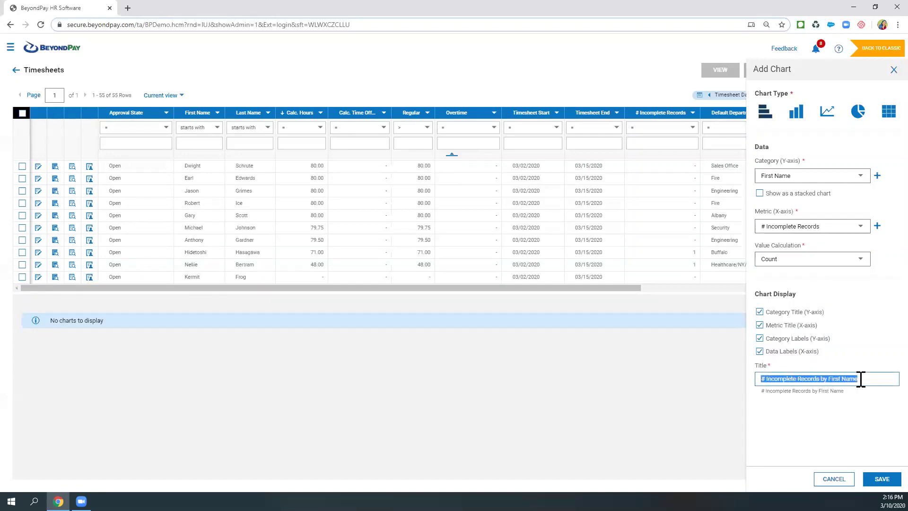
click(866, 378)
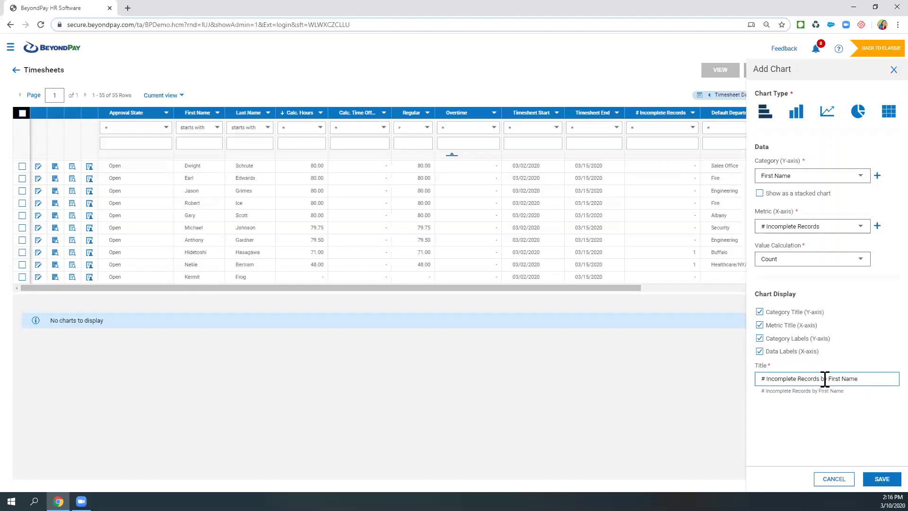
drag(827, 378, 757, 387)
text(Missing Punches by)
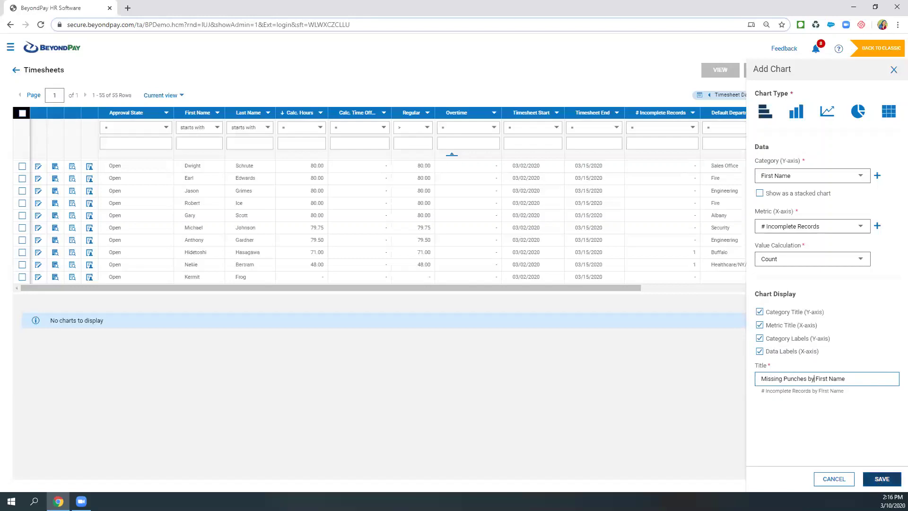
click(882, 478)
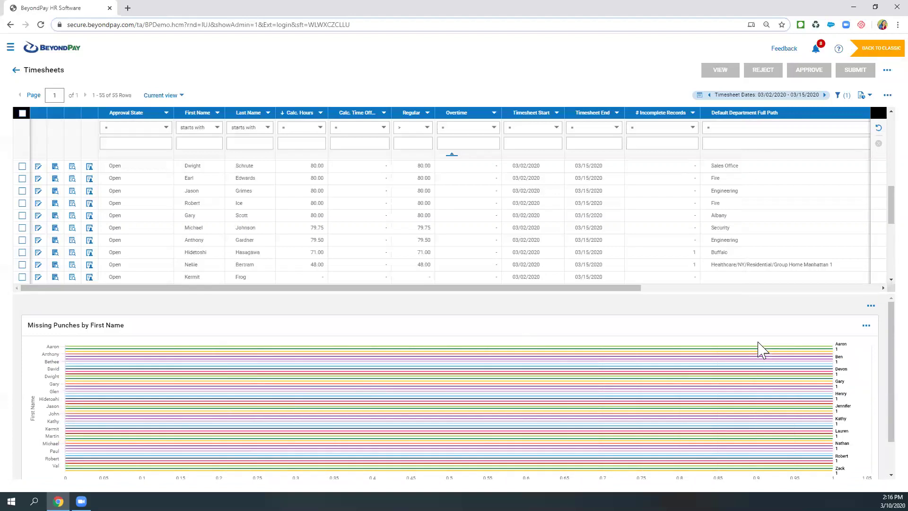
- Edit the Missing Punches chart to use vertical bars, Manager 1 Name as category and Sum as value calculation, and save it
click(866, 326)
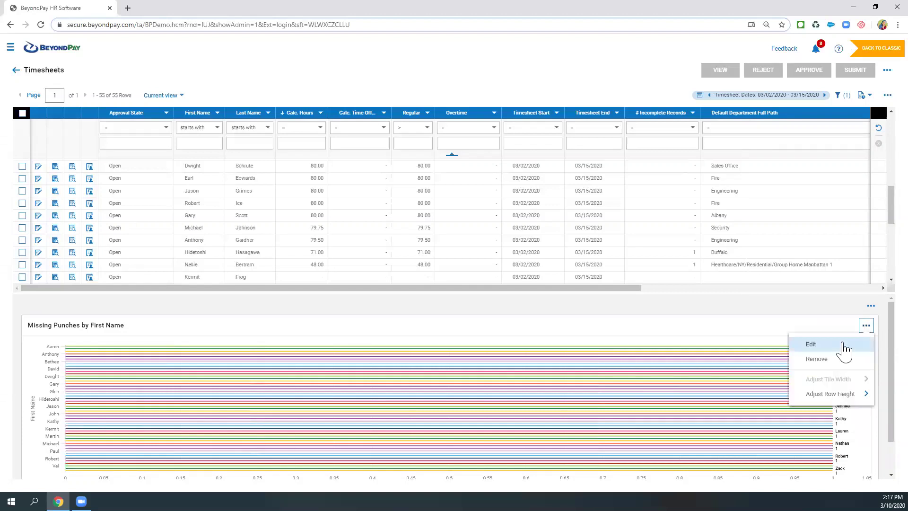
click(847, 345)
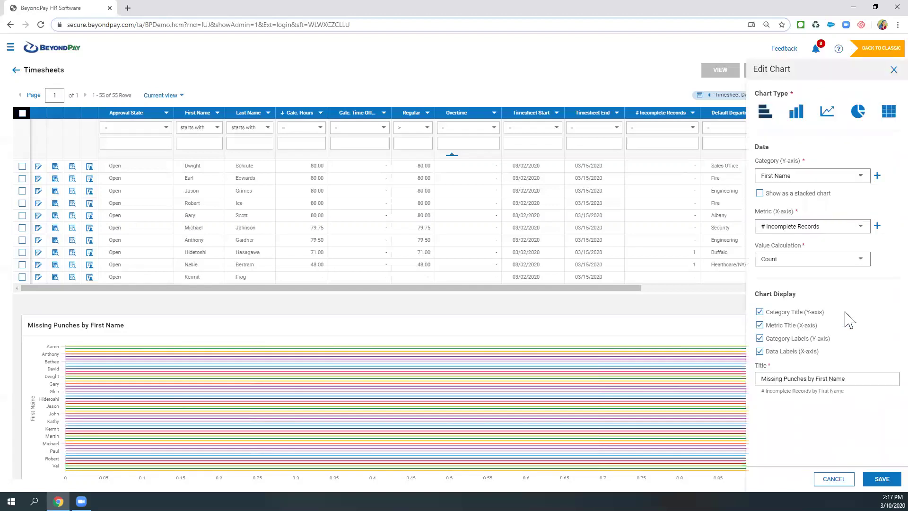
click(786, 180)
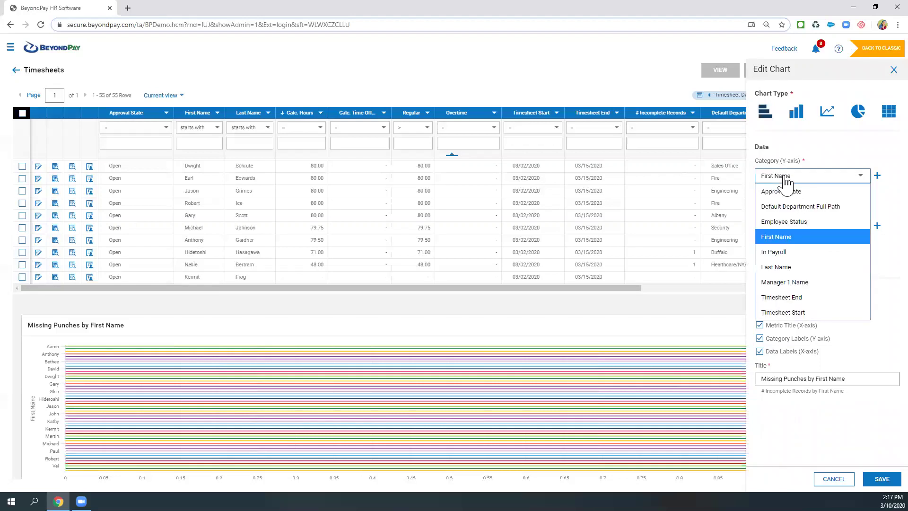
click(781, 284)
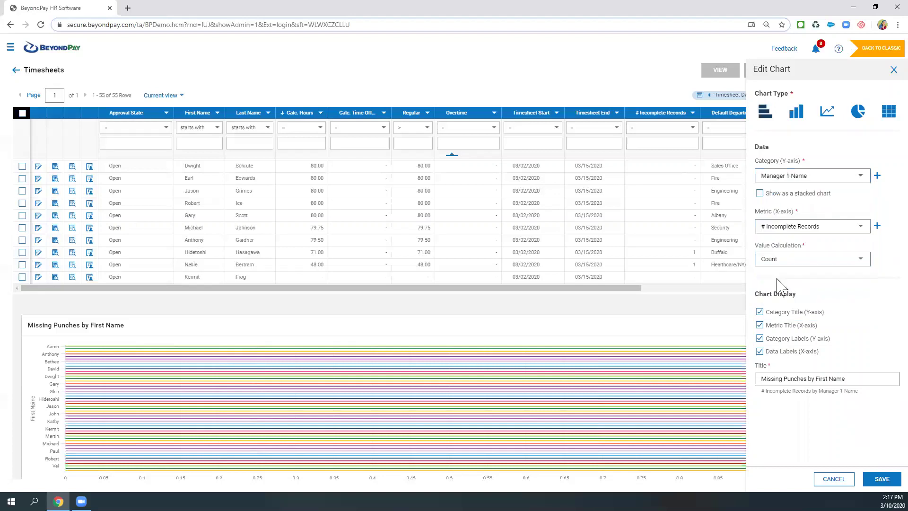
click(797, 113)
click(785, 259)
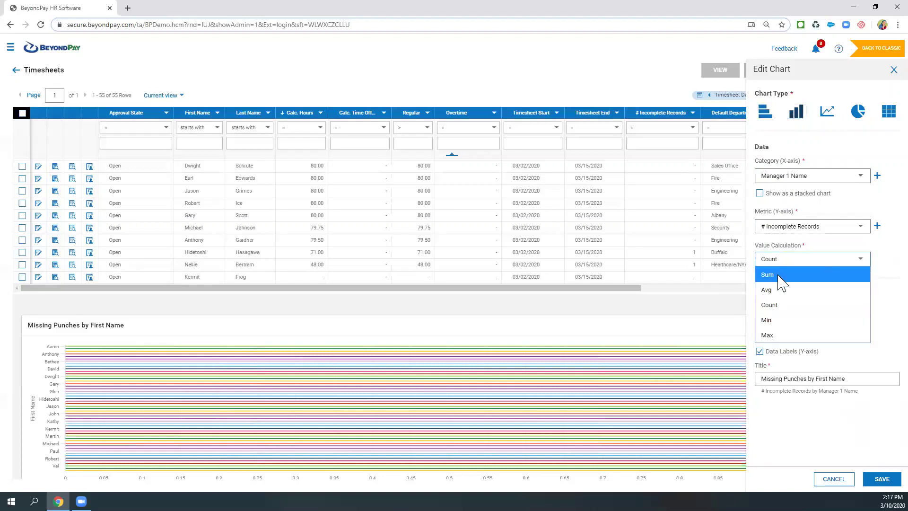
click(773, 275)
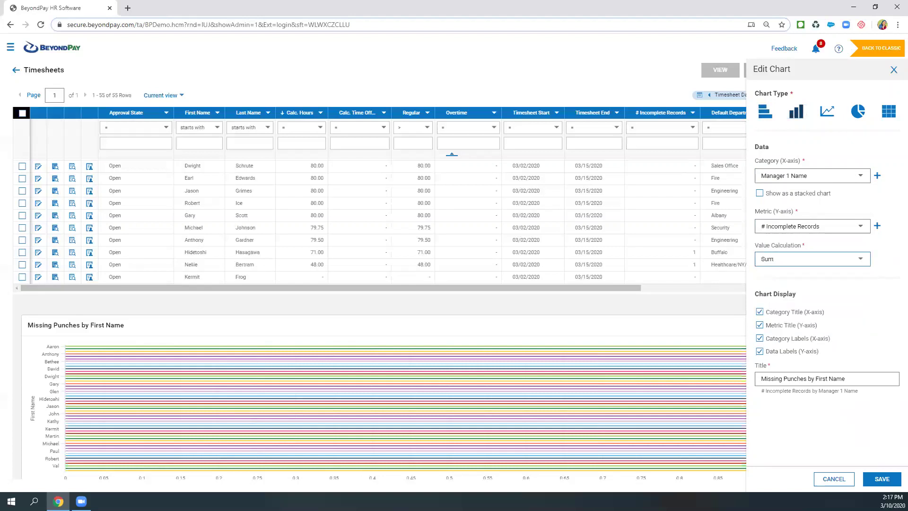
click(881, 480)
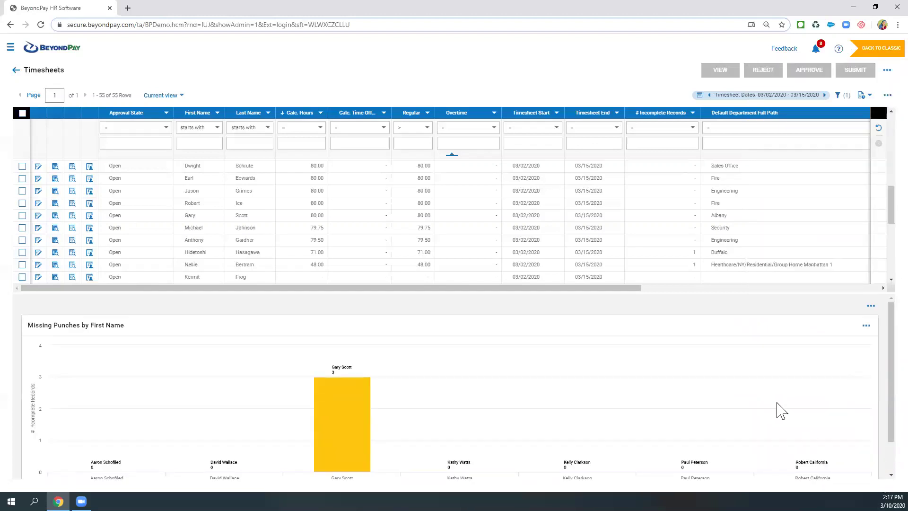
- Examine the tallest manager bar in the chart and drill into it to filter the timesheets to that manager
mouse_move(361, 434)
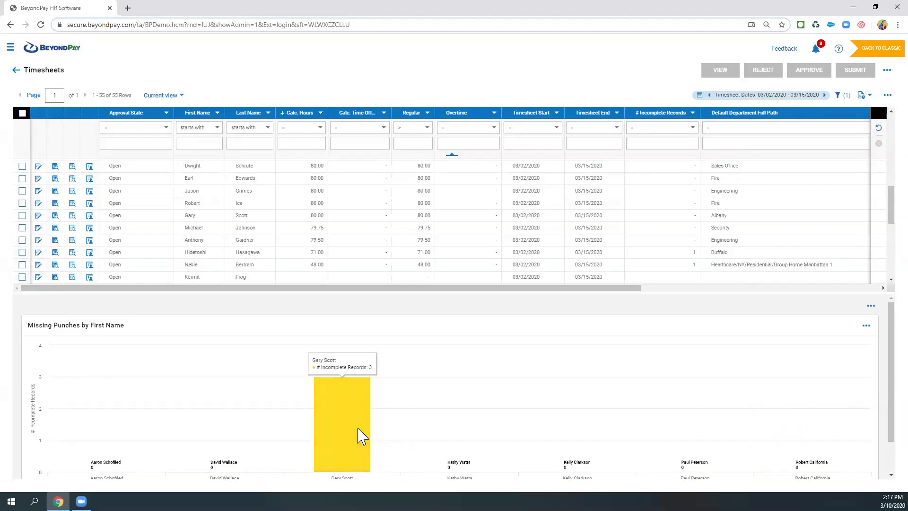
scroll(361, 433, down, 1)
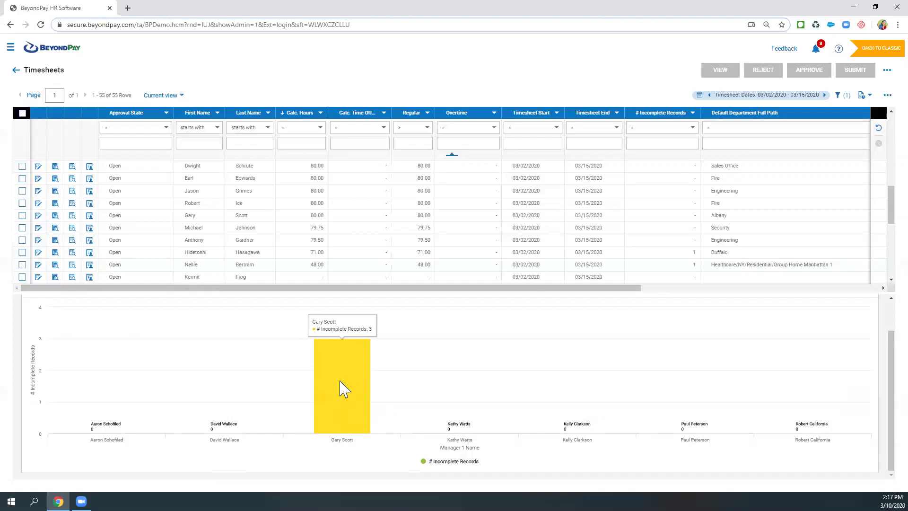
click(348, 401)
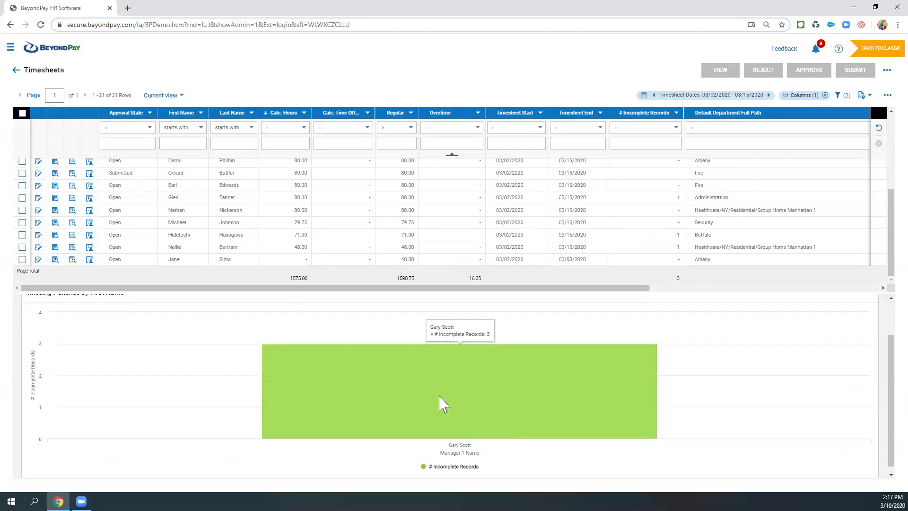
click(441, 403)
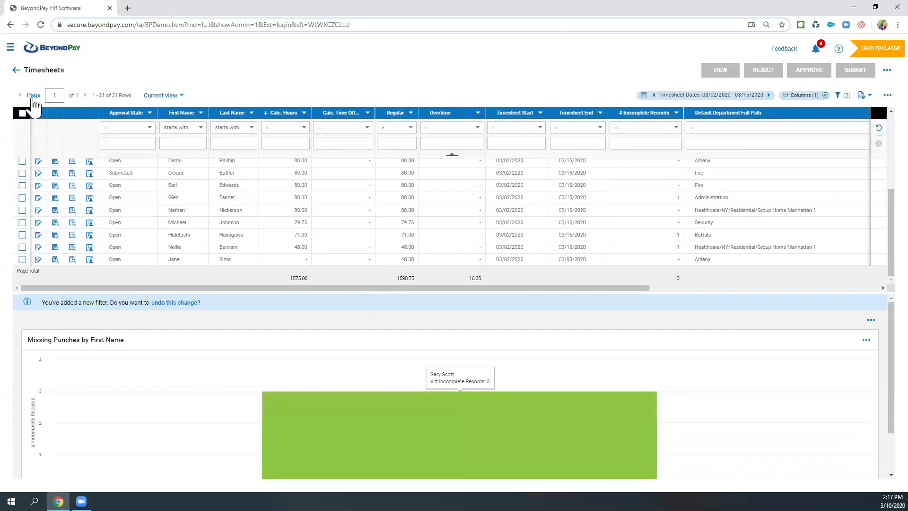
- Cancel leaving the Timesheets page and clear the column filter that the chart drill-down added
click(16, 70)
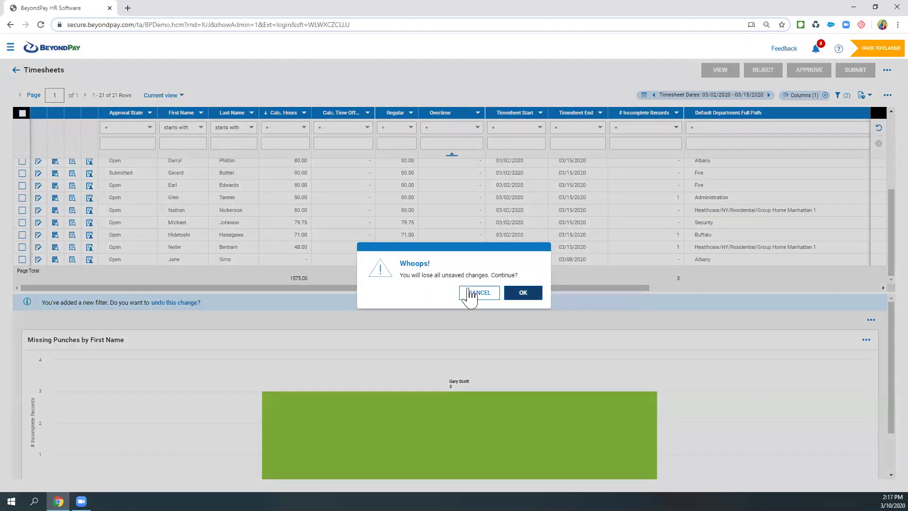
click(473, 293)
click(866, 340)
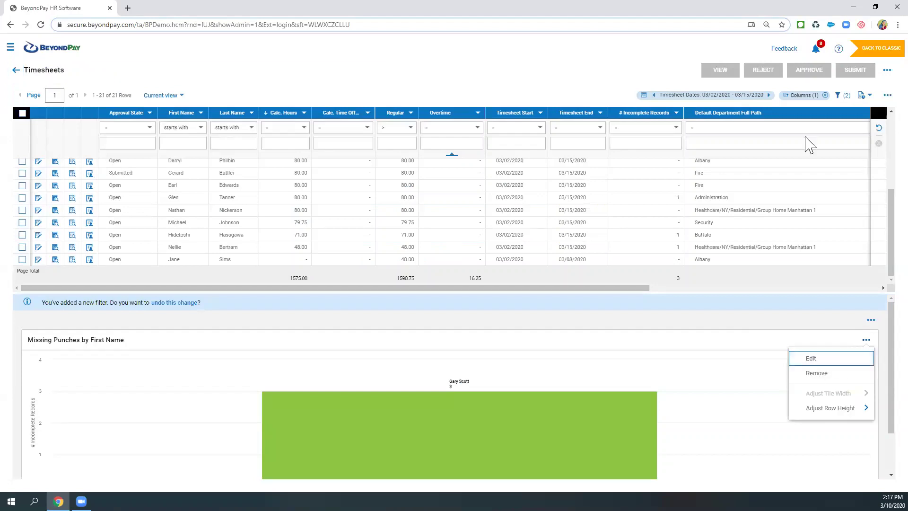
click(825, 96)
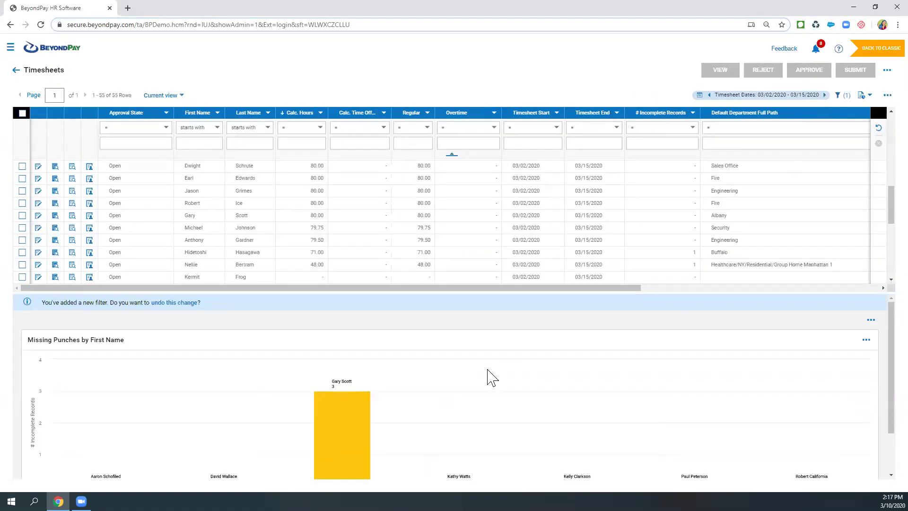
- Edit the Missing Punches by First Name chart to use First Name as category, change its value calculation, hide its data labels, and save it
mouse_move(371, 426)
scroll(387, 432, down, 1)
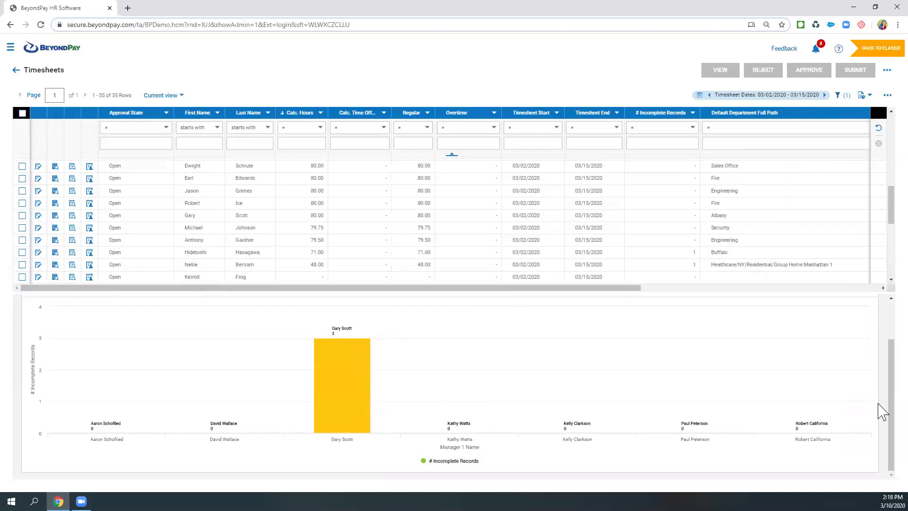
click(865, 340)
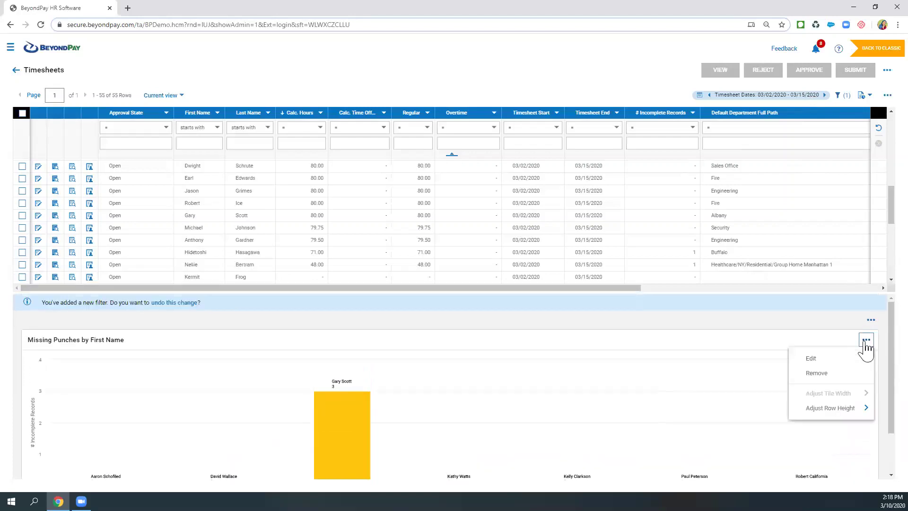
click(828, 360)
click(788, 177)
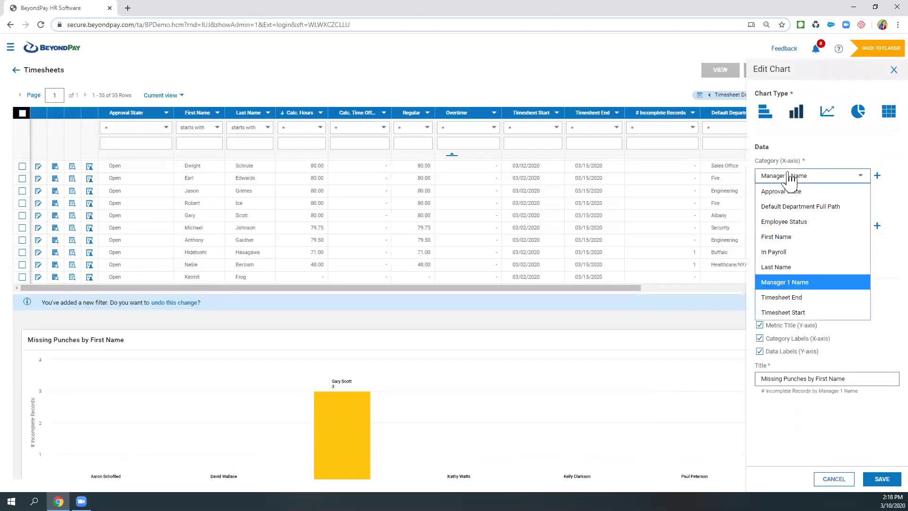
click(788, 237)
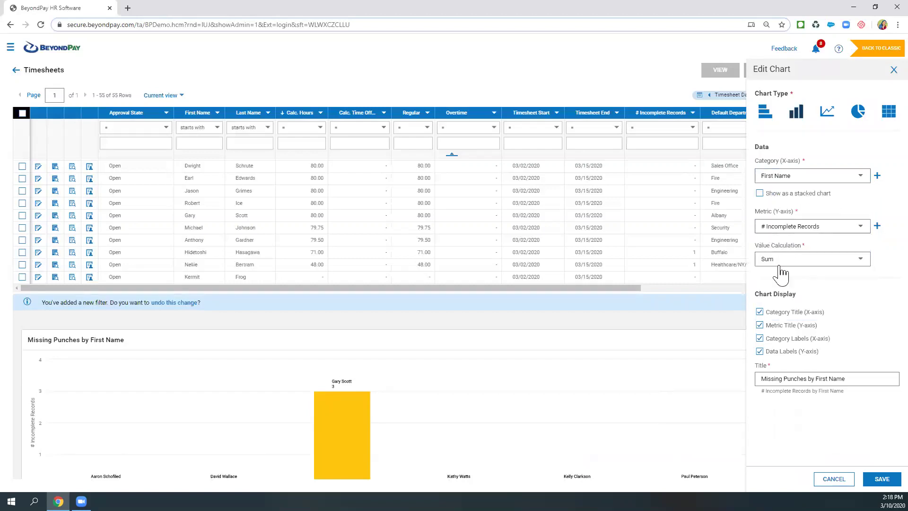
click(779, 261)
click(771, 305)
click(760, 338)
click(759, 351)
click(882, 478)
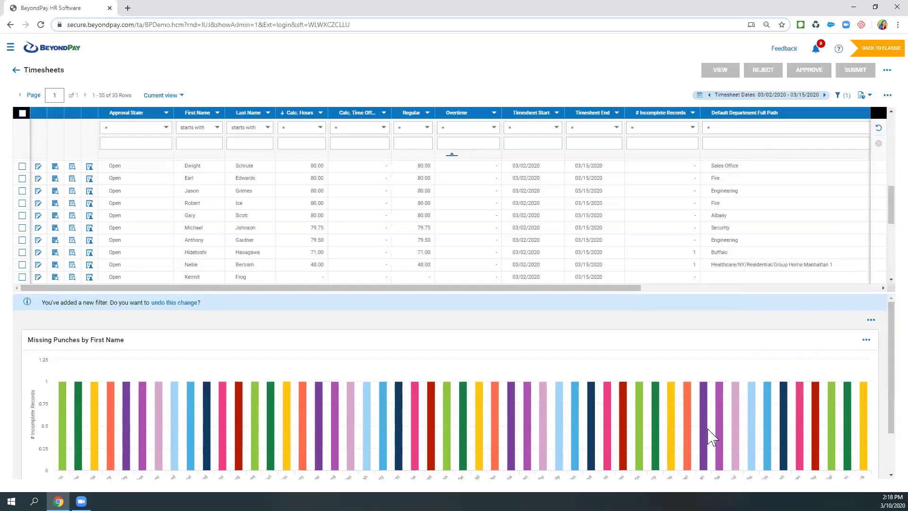
scroll(586, 423, down, 1)
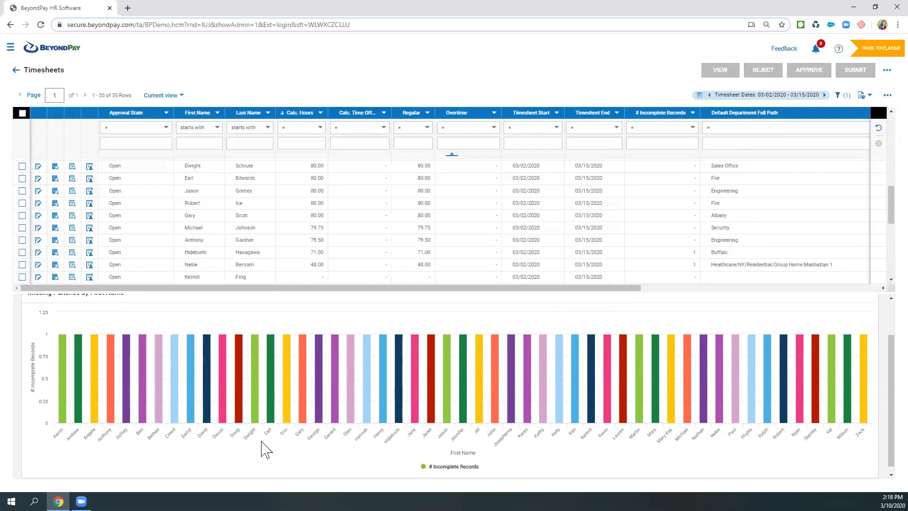
scroll(266, 449, up, 2)
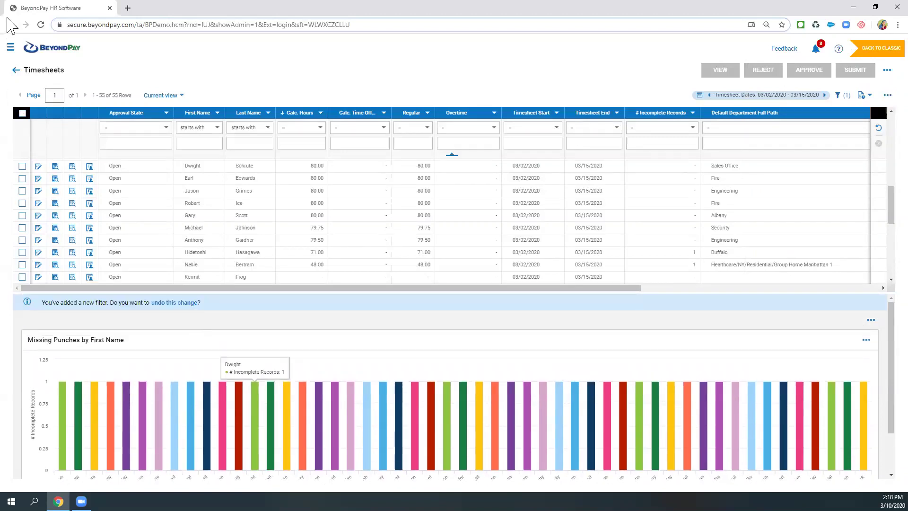
- Leave the Timesheets report and open the Time Dashboard
click(15, 71)
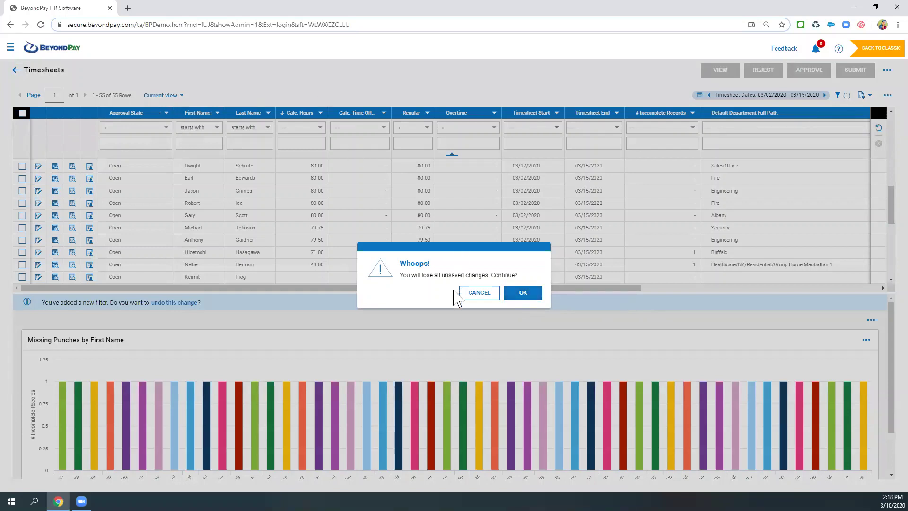
click(478, 294)
click(160, 97)
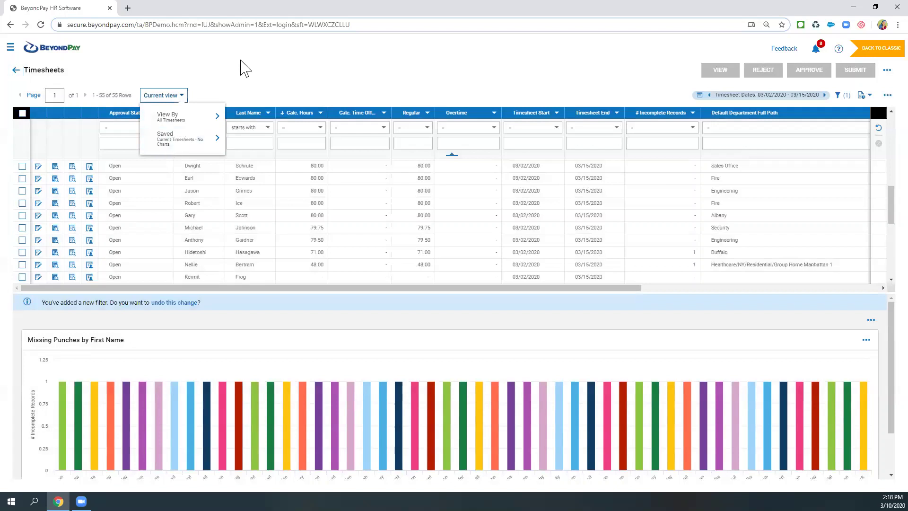
click(53, 55)
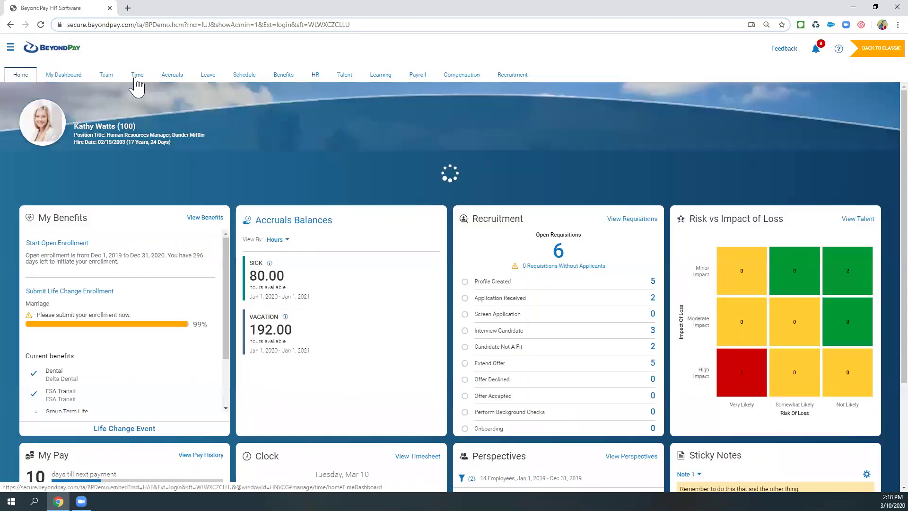
click(135, 78)
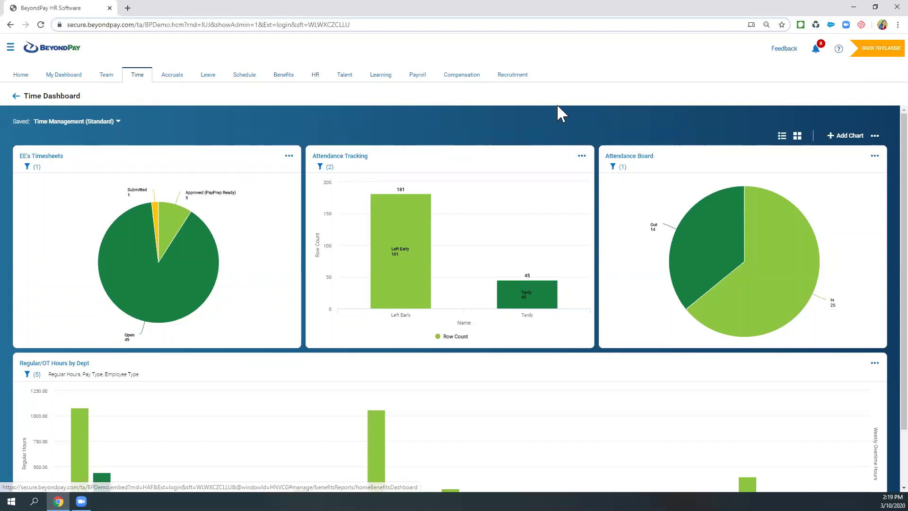
- Add the Missing Punches chart from the Timesheets (All Timesheets) report, using the Admin Pending TS Action setting, to the Time Dashboard
click(839, 136)
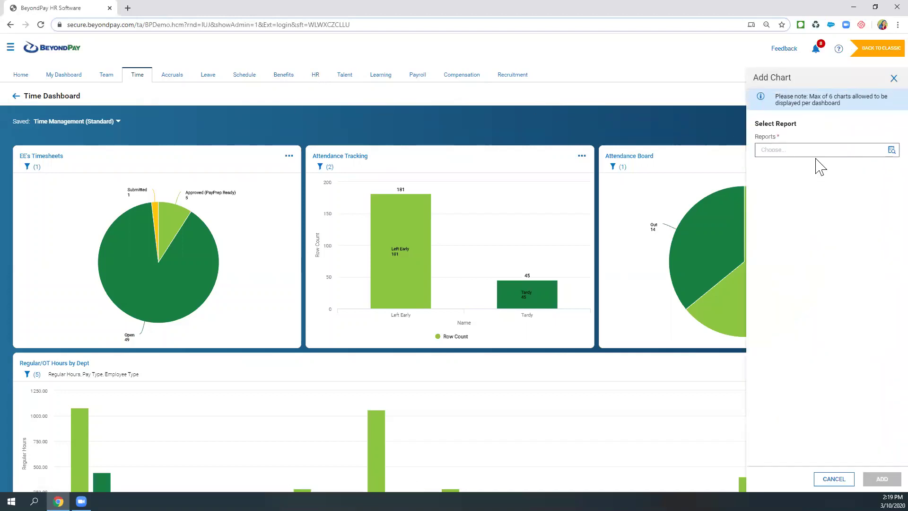
click(837, 155)
text(tim)
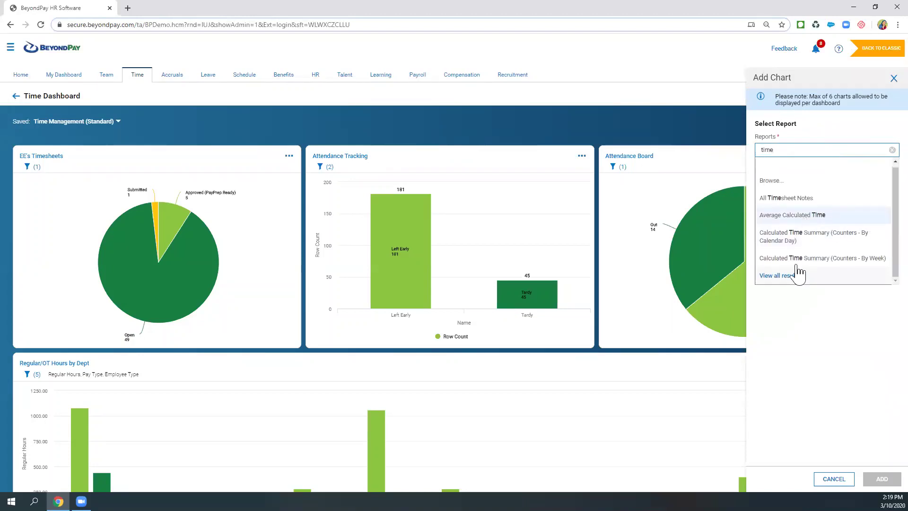
text(e)
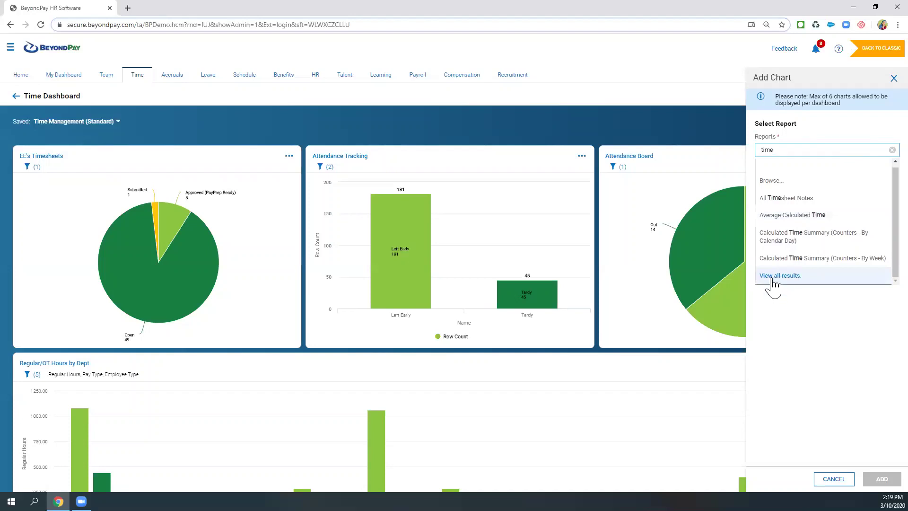
text(sheeets)
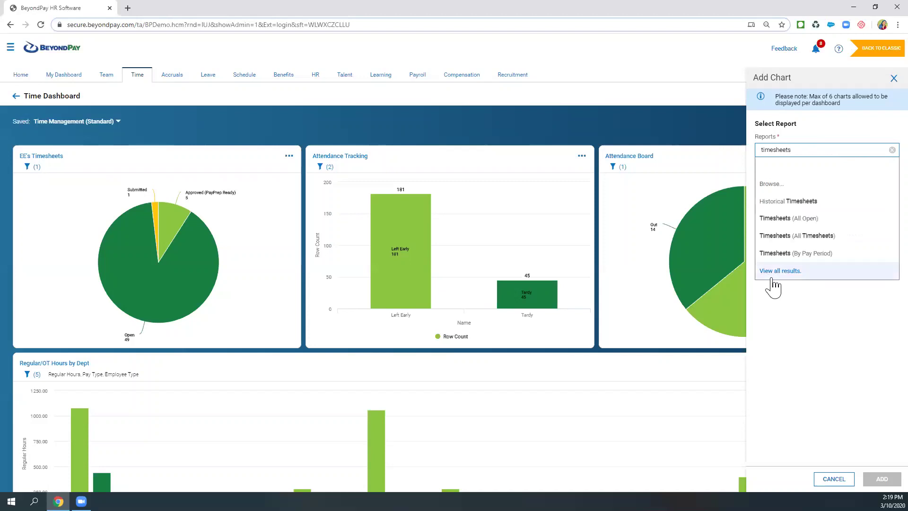
click(762, 150)
text(all)
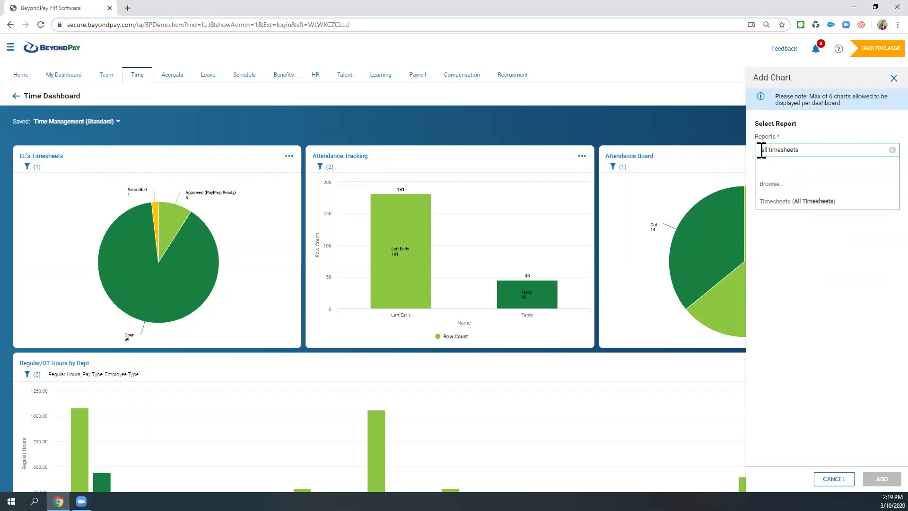
click(776, 203)
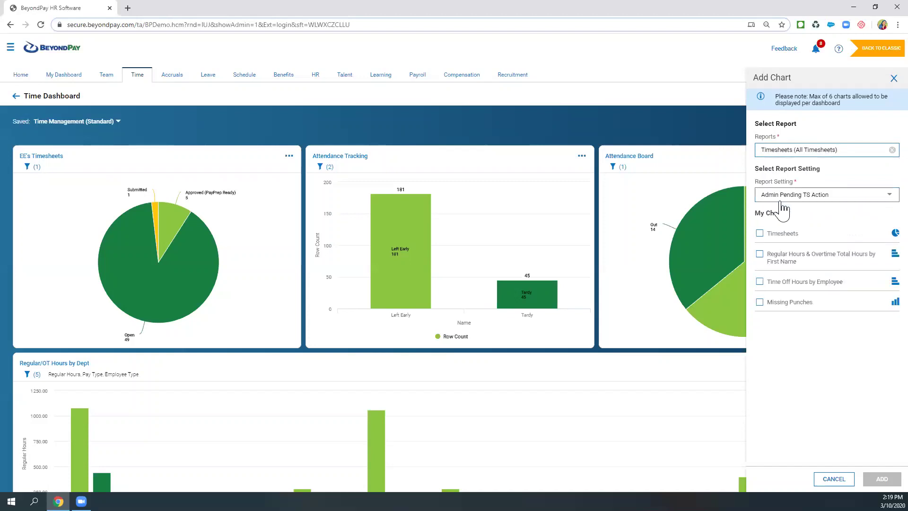
click(759, 303)
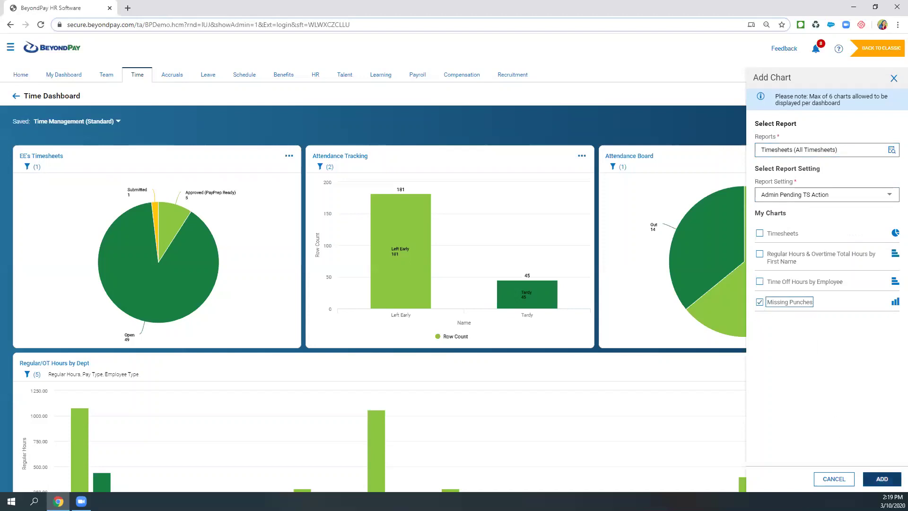
click(882, 479)
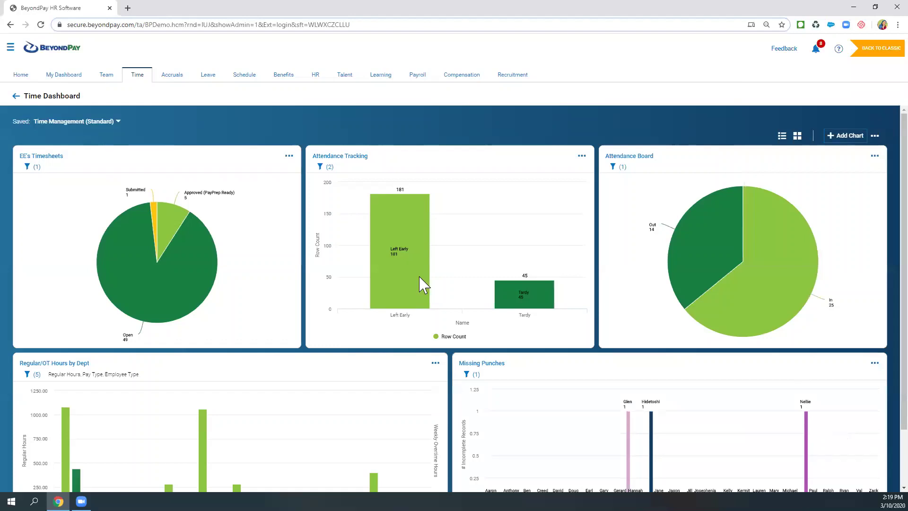
- Review the Missing Punches chart on the dashboard and open the timesheets report behind it
scroll(447, 331, down, 2)
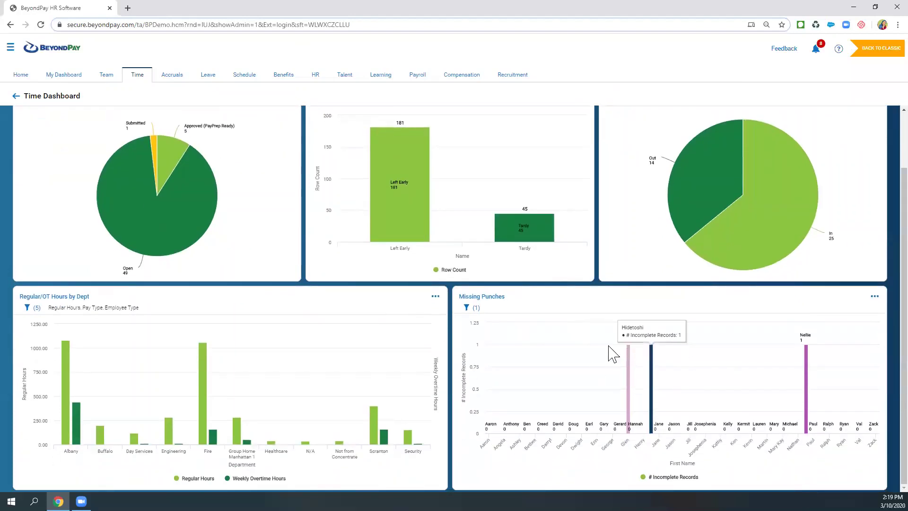
drag(496, 301, 462, 300)
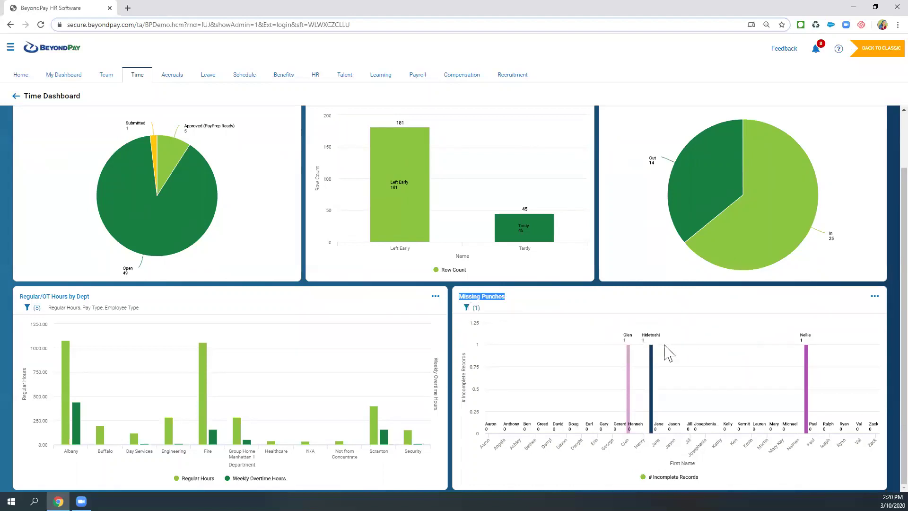
click(481, 298)
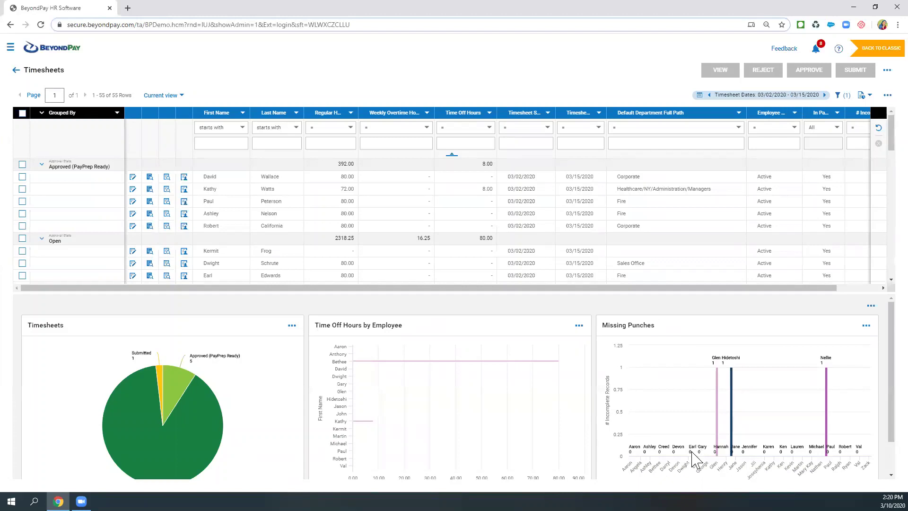
- Examine the bars of the report's Missing Punches chart and drill into the last nonzero one to filter the timesheets to that employee
mouse_move(733, 442)
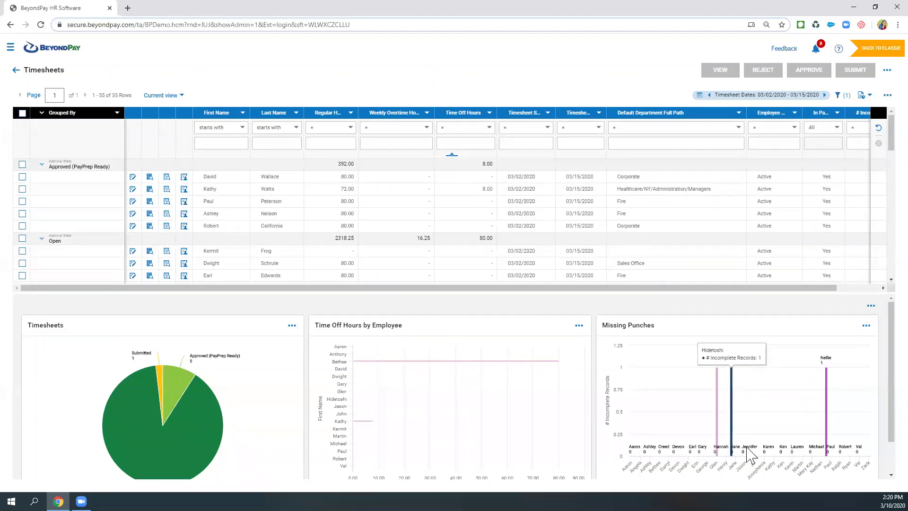
mouse_move(827, 381)
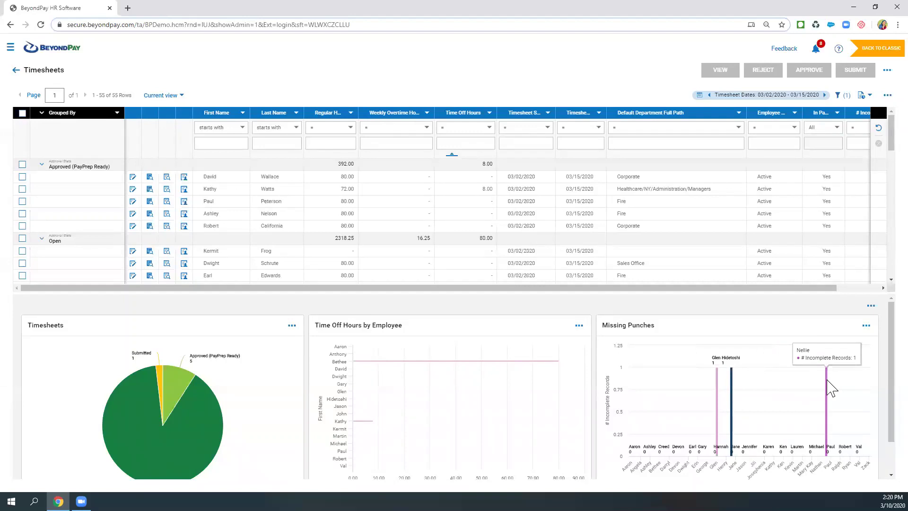
click(827, 380)
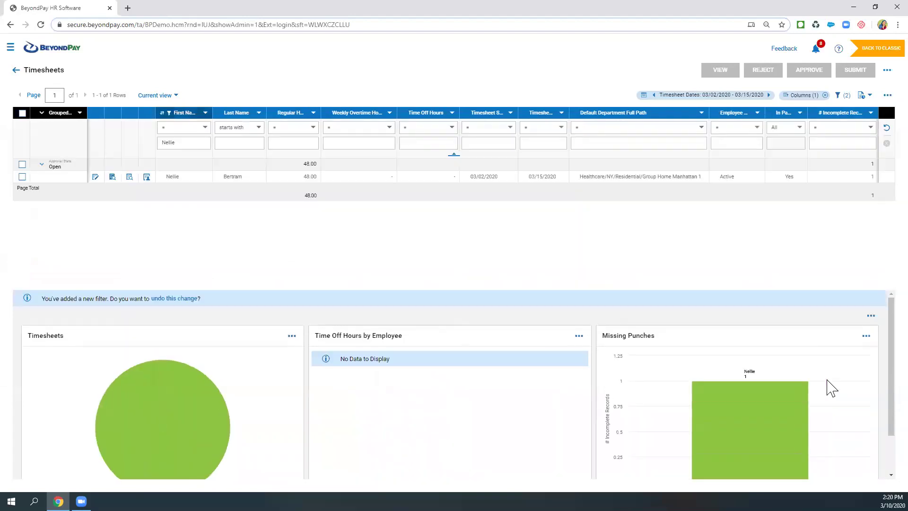
drag(179, 181, 166, 176)
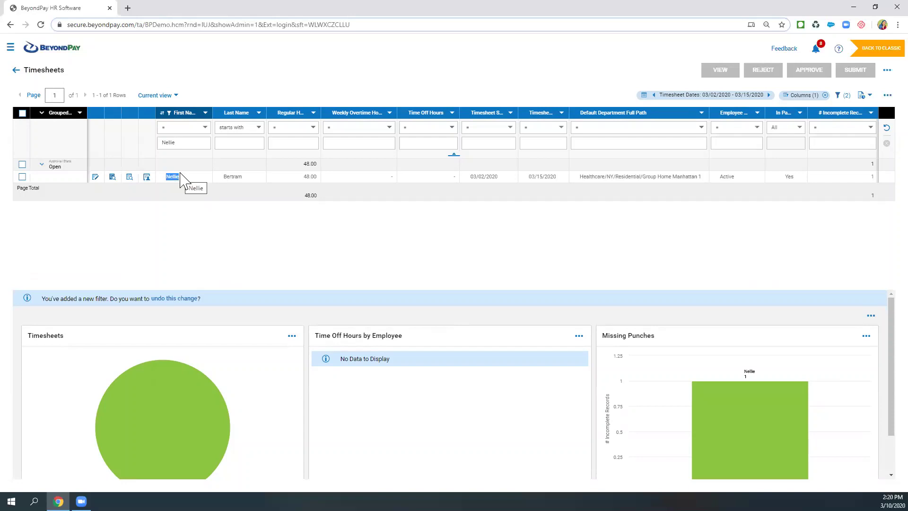
- Return to the Time Dashboard and look over all of its charts
click(51, 57)
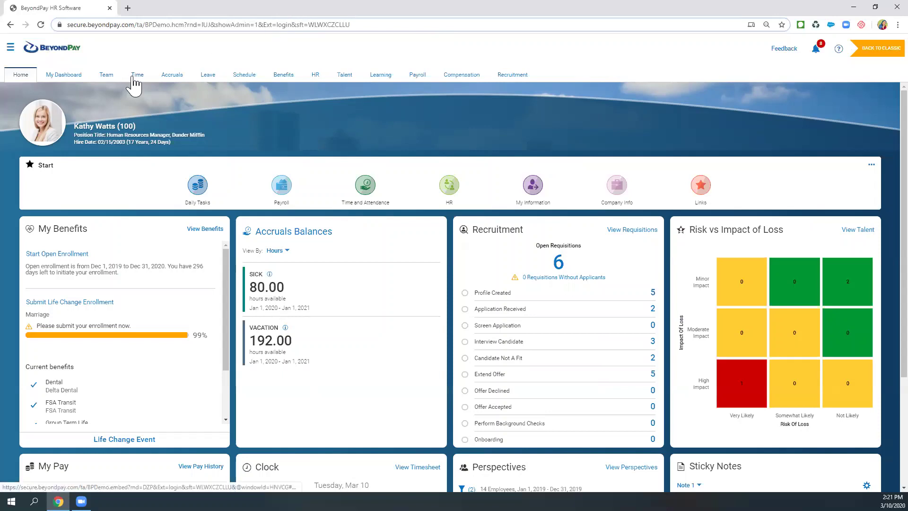
click(135, 81)
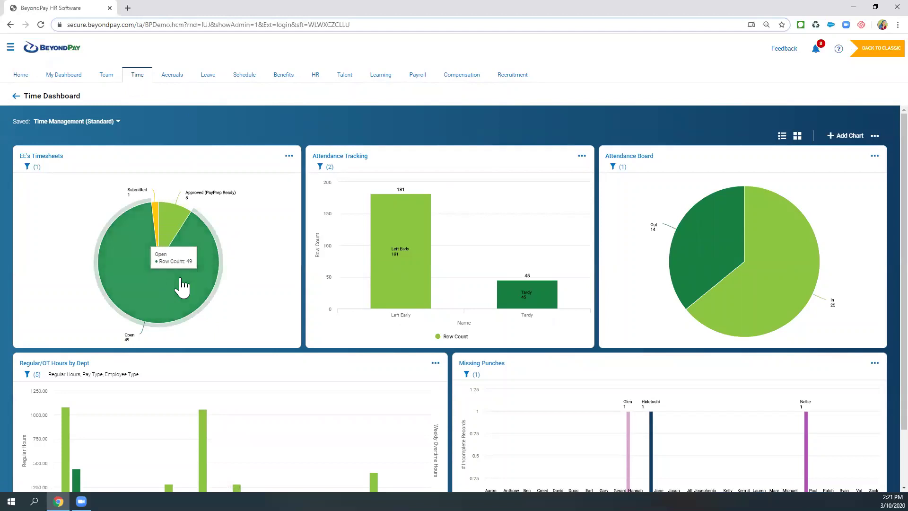
scroll(227, 333, down, 2)
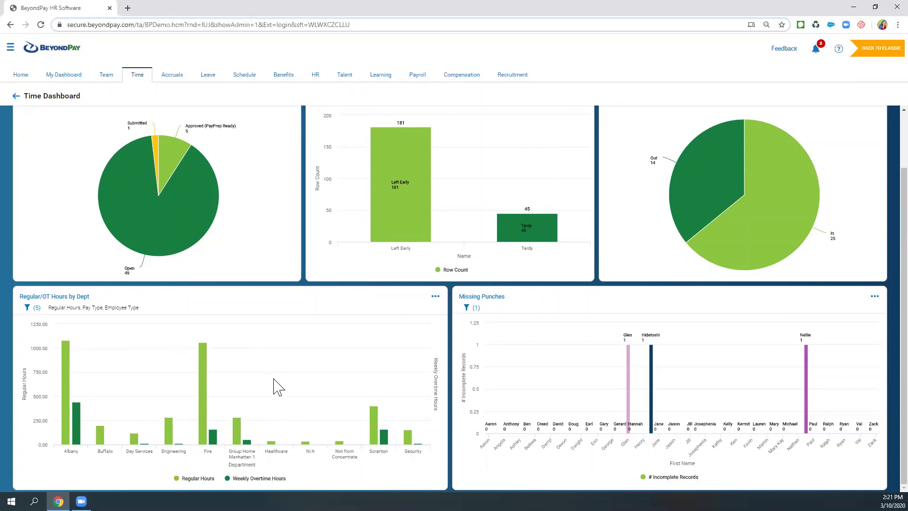
scroll(282, 366, up, 2)
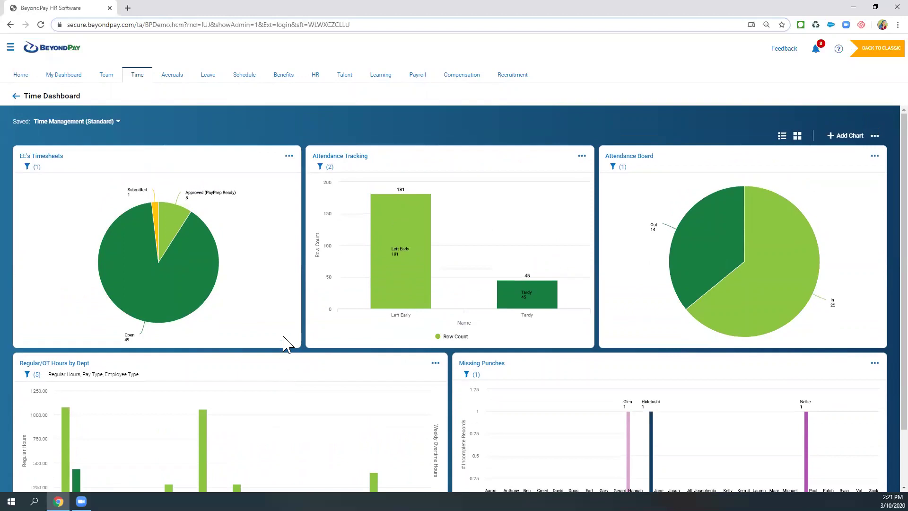
- View the charts on My Dashboard and on the Payroll Dashboard, including Payroll Gross Last Year
click(64, 77)
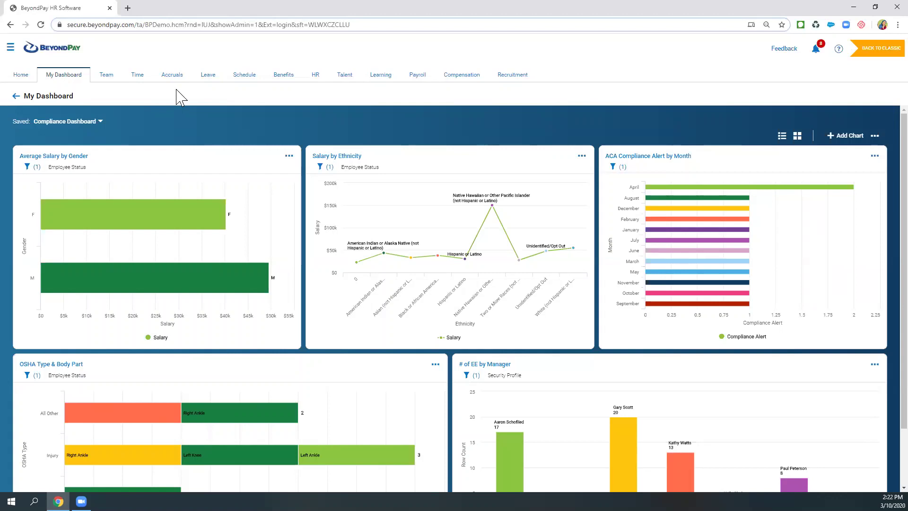
click(416, 84)
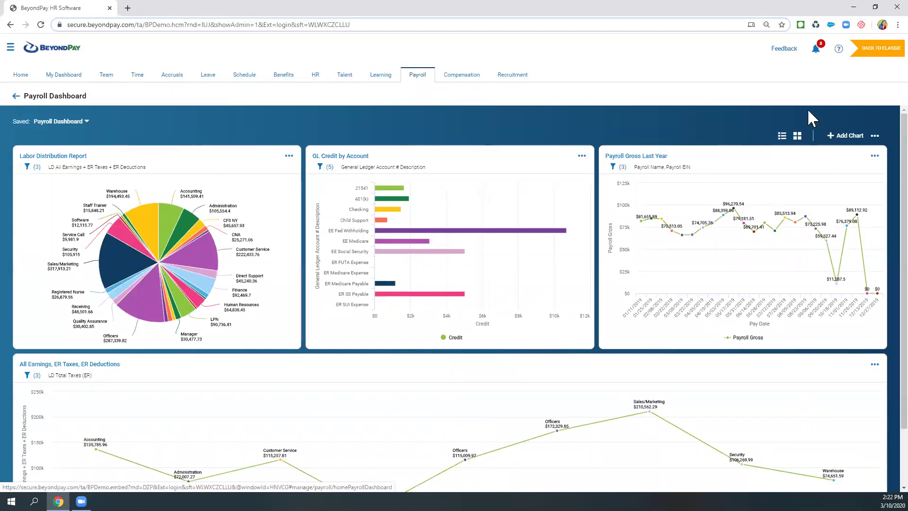
drag(672, 158, 602, 158)
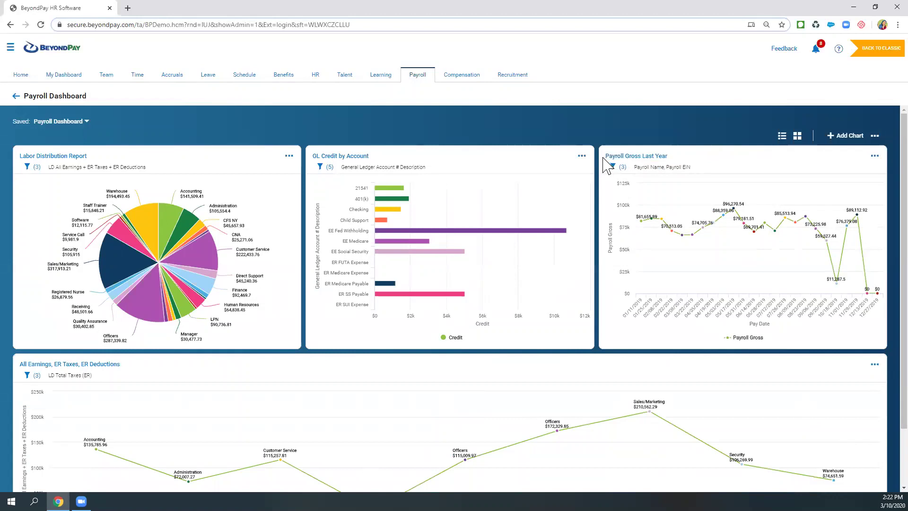
- Open the Process Payroll report in the team navigation's Payroll section
click(10, 47)
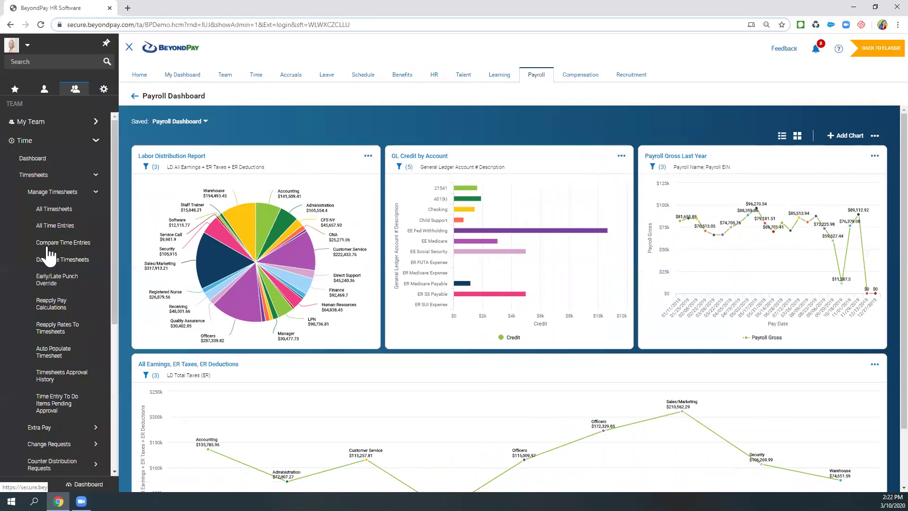
click(95, 175)
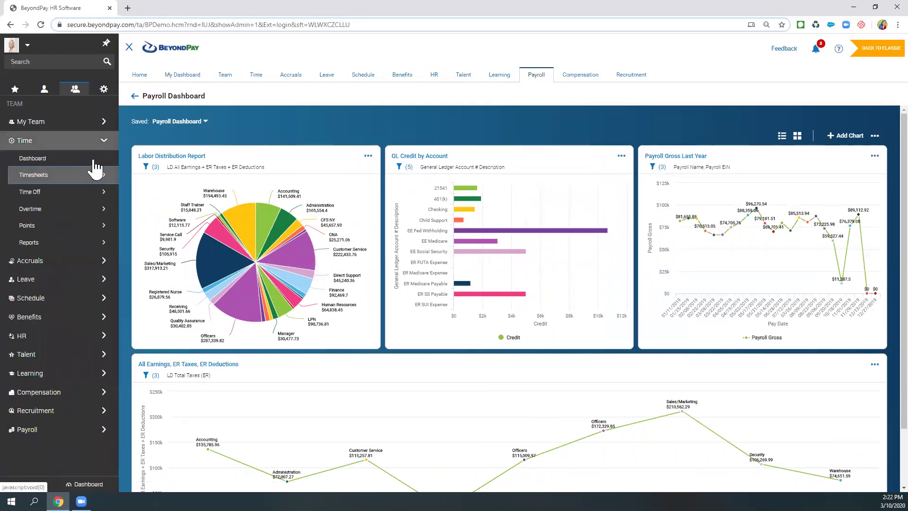
click(100, 142)
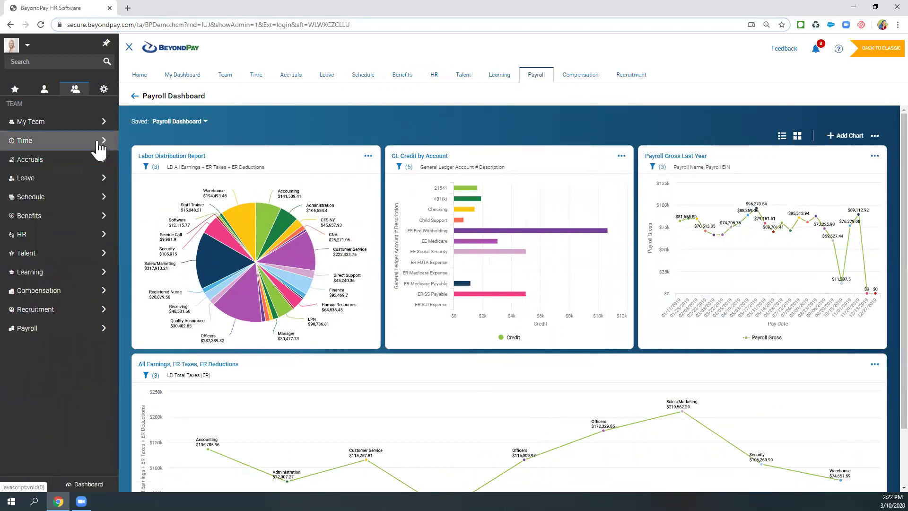
click(99, 327)
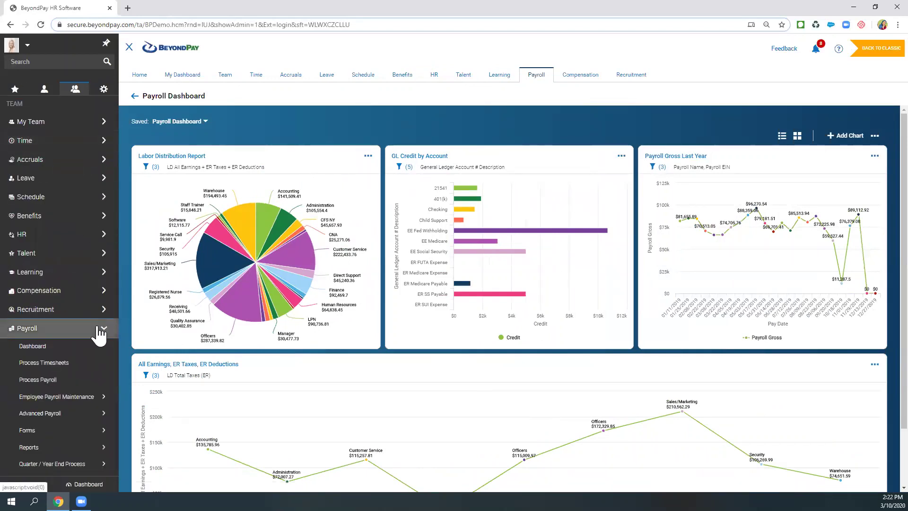
click(42, 381)
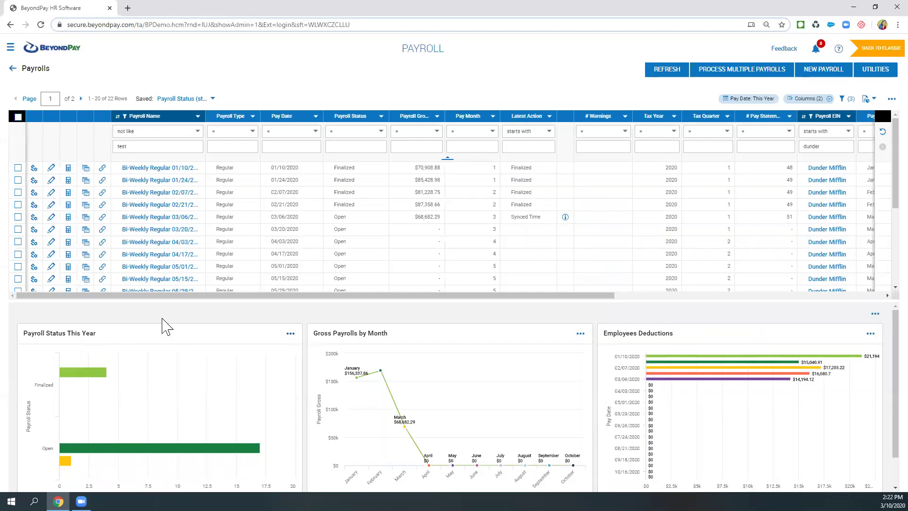
- Review the settings of the Payroll Status This Year chart and leave them without saving
triple_click(23, 333)
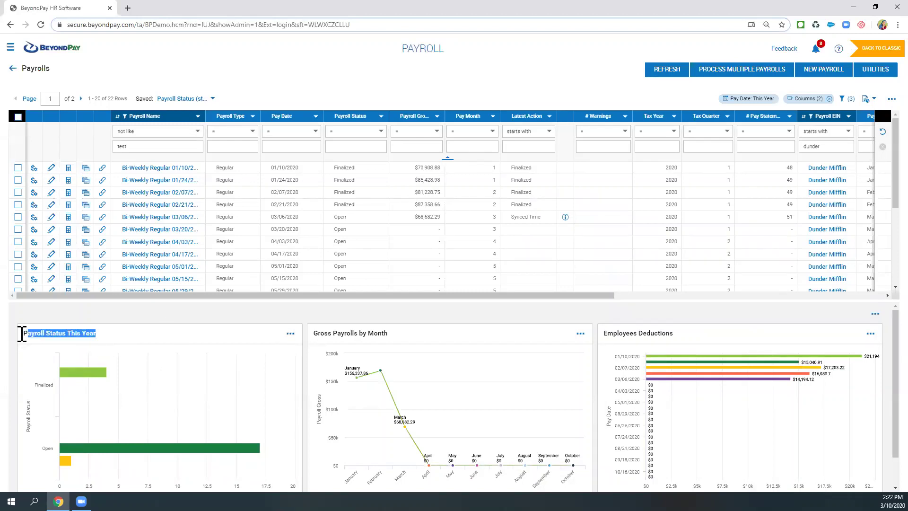
click(290, 334)
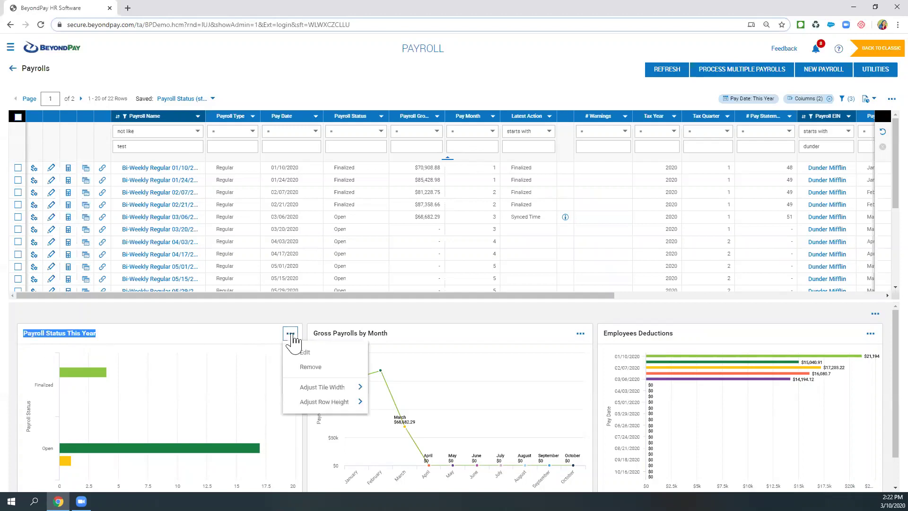
click(305, 352)
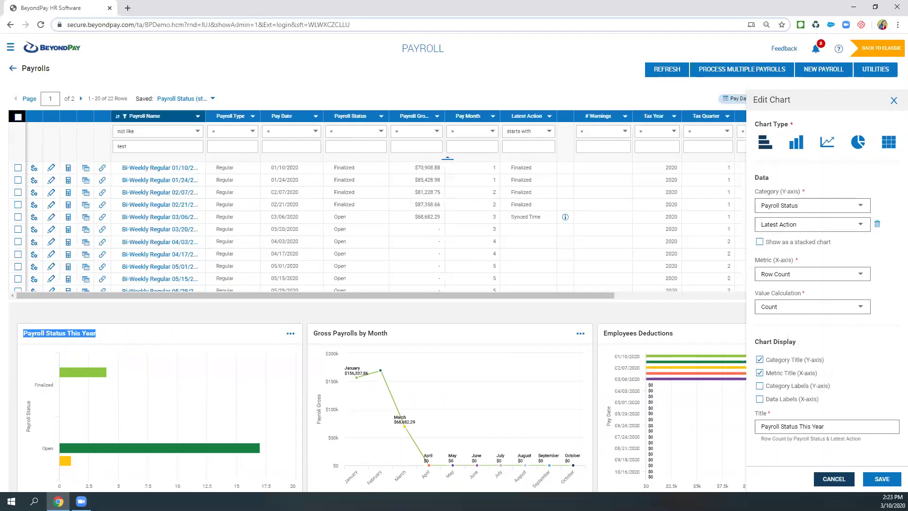
click(834, 479)
- Examine the Payroll Status This Year, Gross Payrolls by Month and Employees Deductions charts below the payroll list
scroll(136, 355, down, 1)
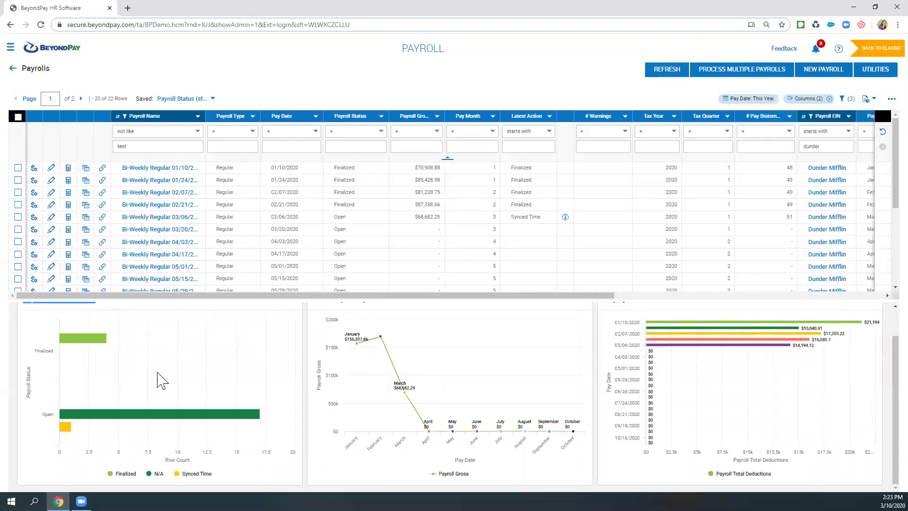
mouse_move(64, 428)
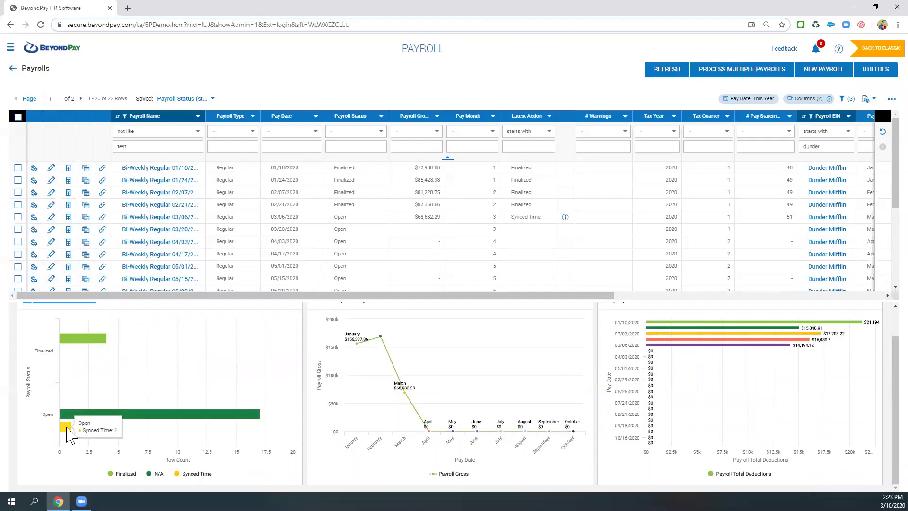
scroll(67, 431, up, 1)
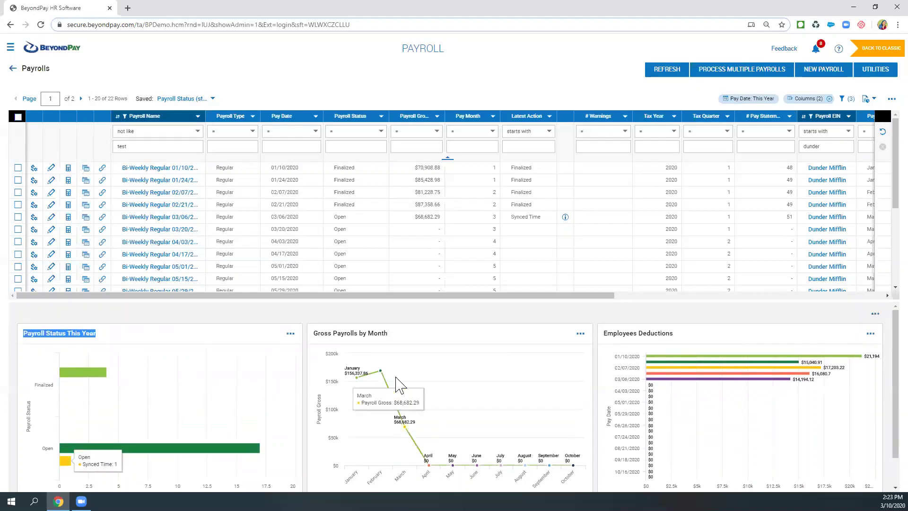
mouse_move(378, 382)
drag(397, 335, 316, 337)
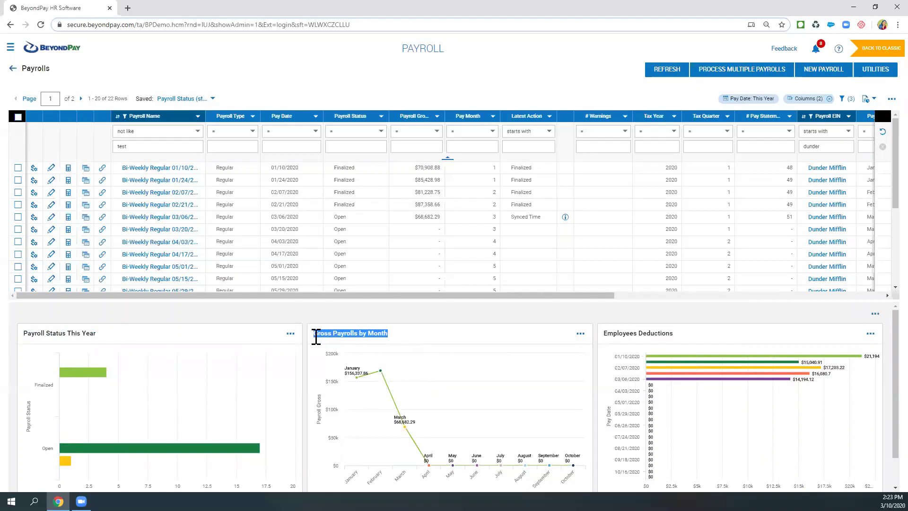
drag(686, 334, 637, 333)
drag(389, 334, 319, 337)
- Drill into the Synced Time bar of the Open payrolls to filter the list, and inspect the matching payroll's latest action
click(65, 463)
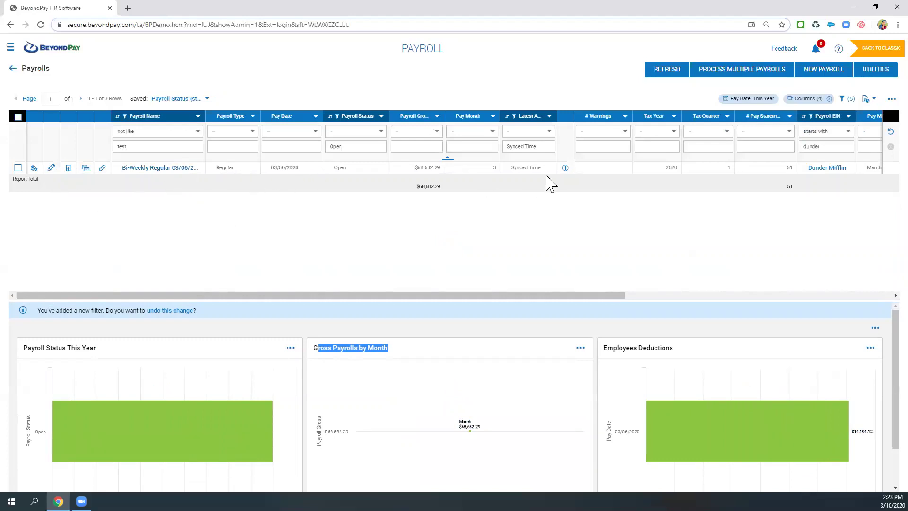
drag(545, 168, 510, 168)
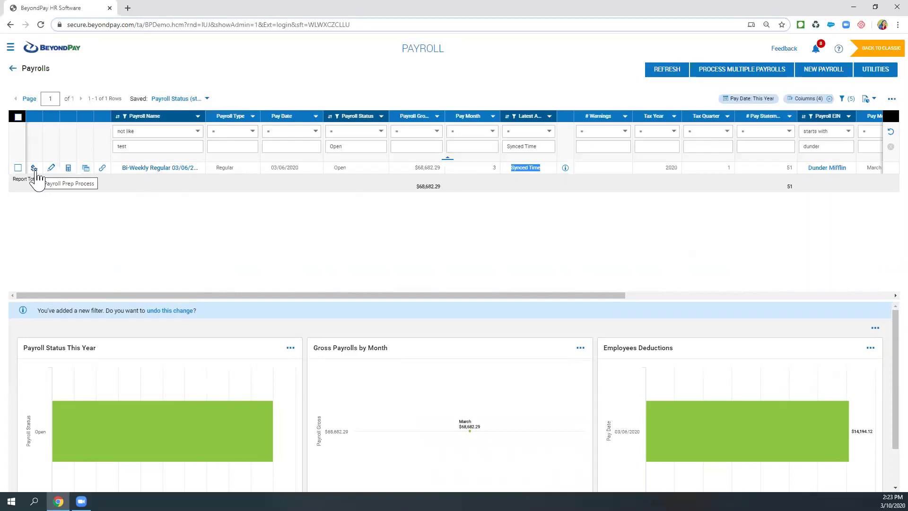
mouse_move(450, 458)
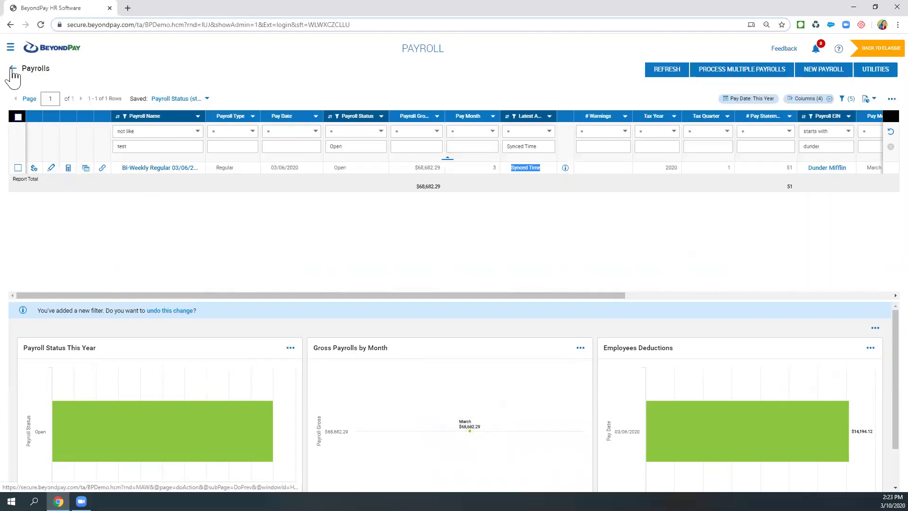
- Return to the home page and open the Employee Information report for My Team
click(46, 53)
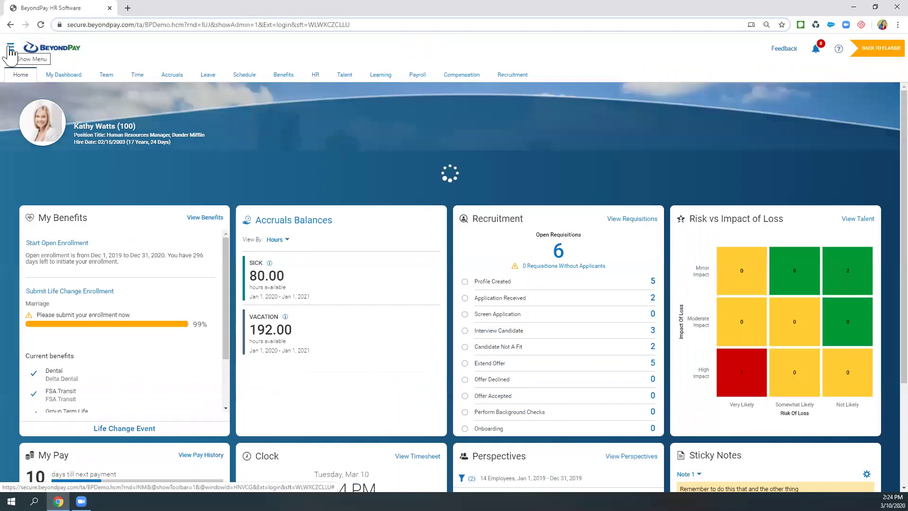
click(10, 48)
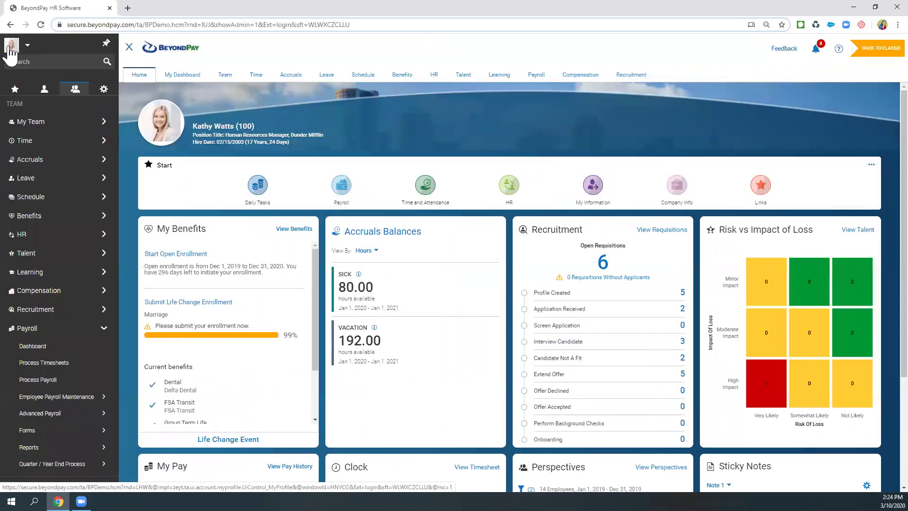
click(27, 126)
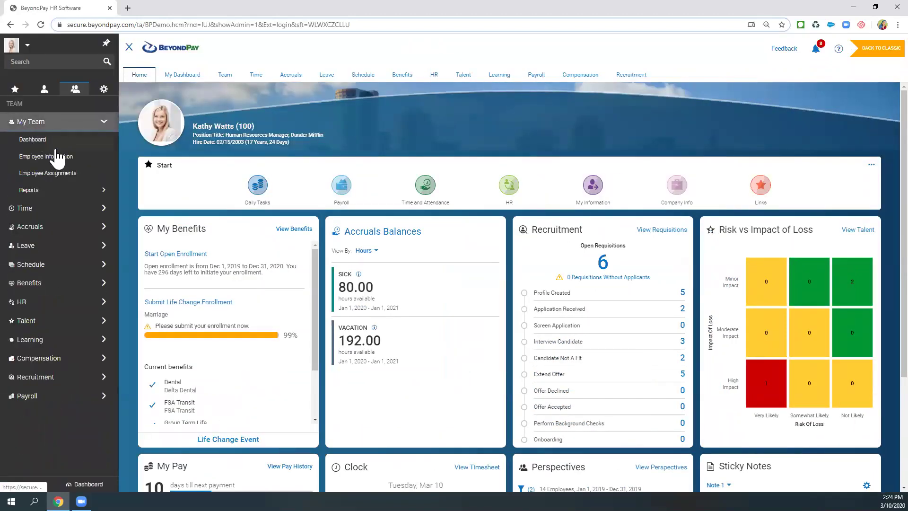
click(42, 157)
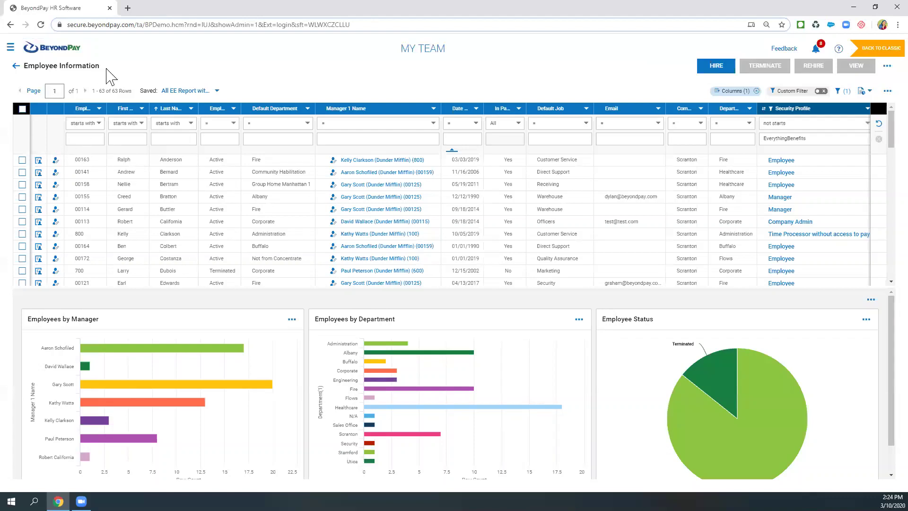
- Examine the Employees by Manager chart and drill into its longest bar to filter the employees to that manager
drag(111, 74, 17, 69)
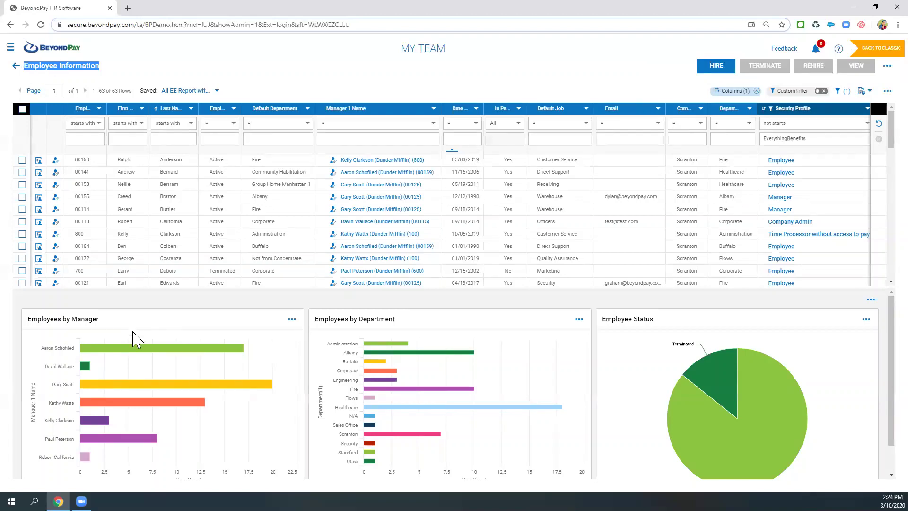
drag(98, 320, 32, 331)
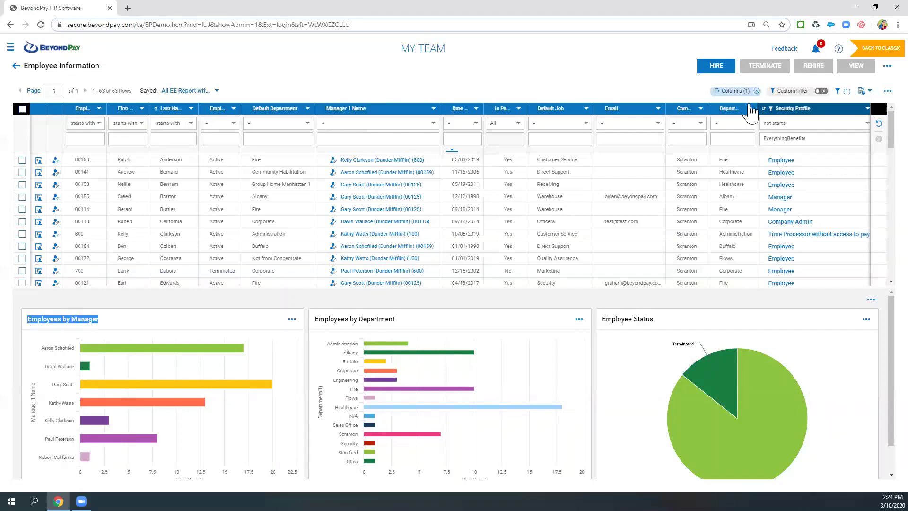
click(122, 329)
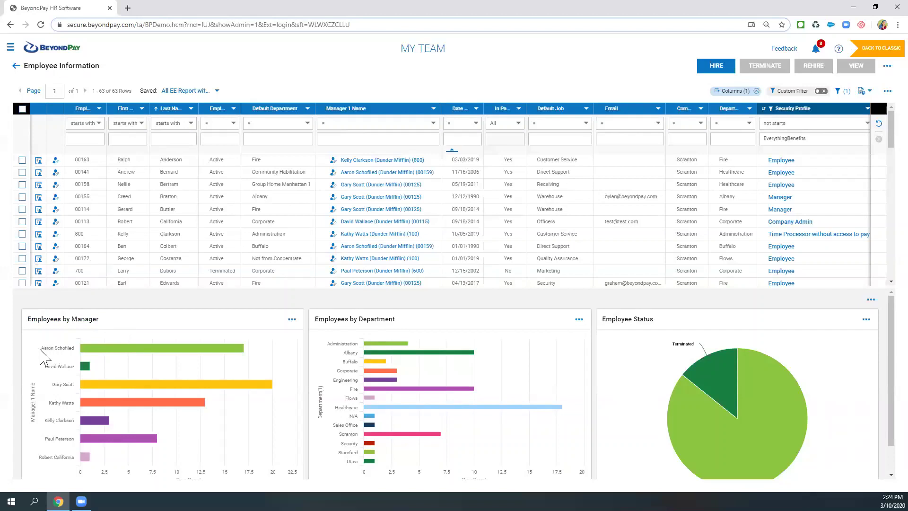
mouse_move(89, 348)
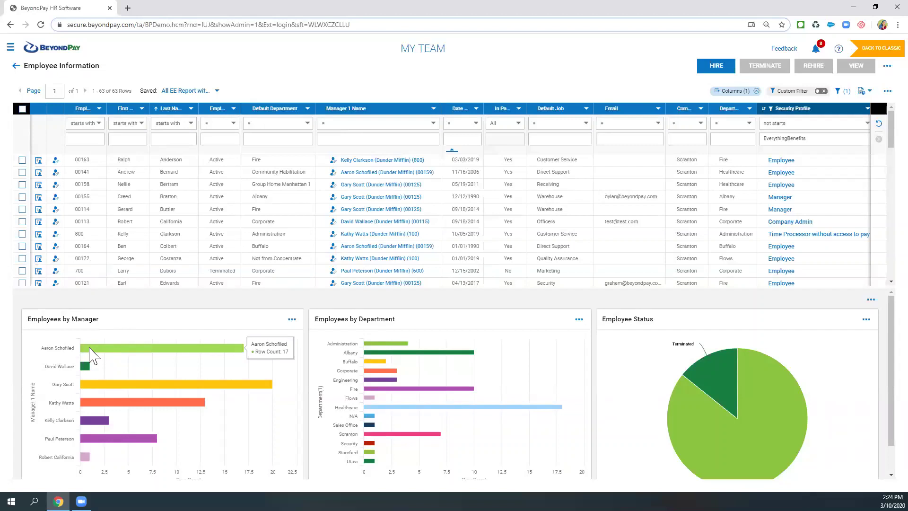
mouse_move(98, 391)
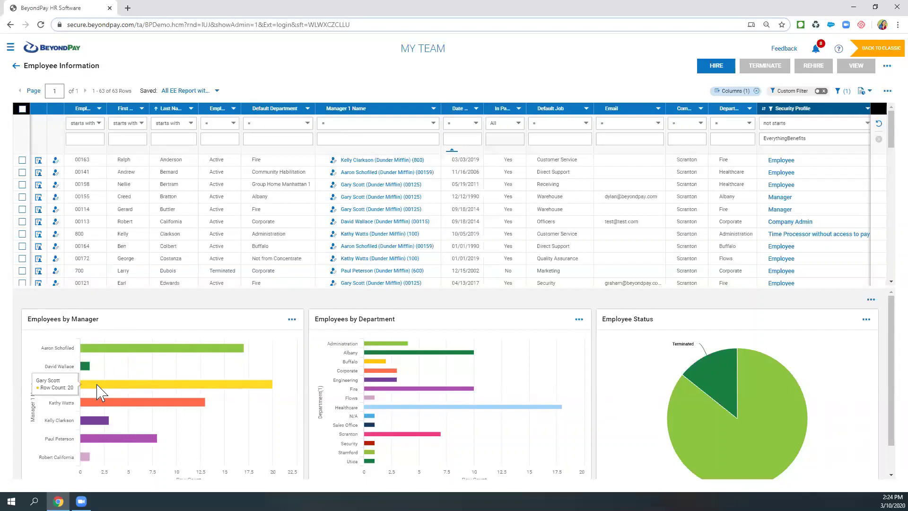
click(98, 385)
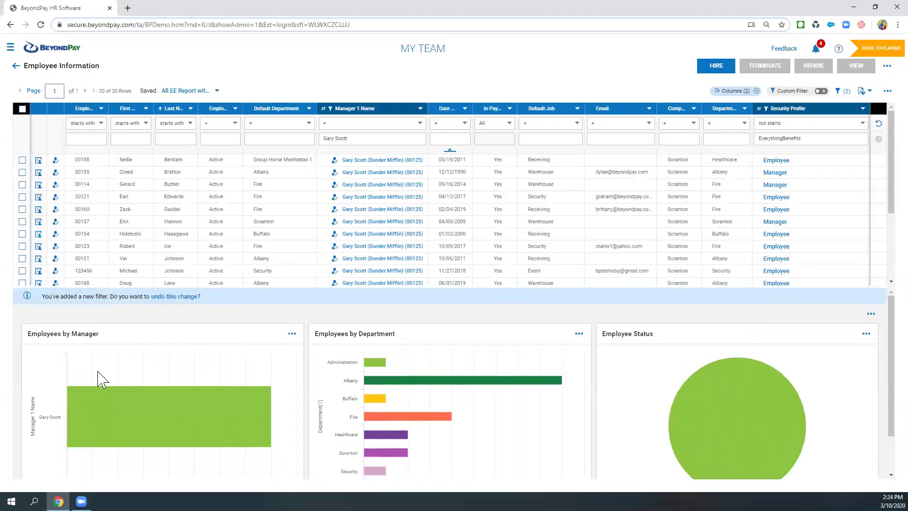
- Examine the Employees by Department and Employee Status charts for the filtered manager's employees
triple_click(318, 334)
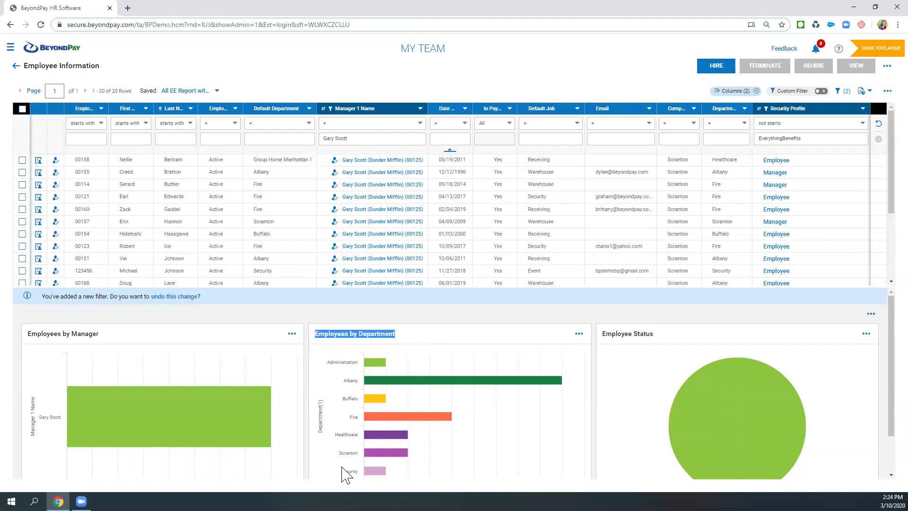
scroll(345, 473, down, 1)
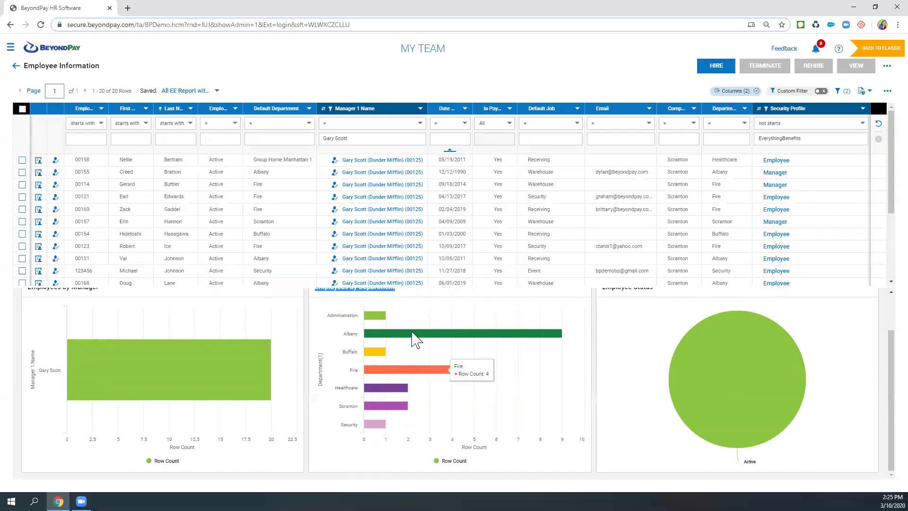
mouse_move(405, 340)
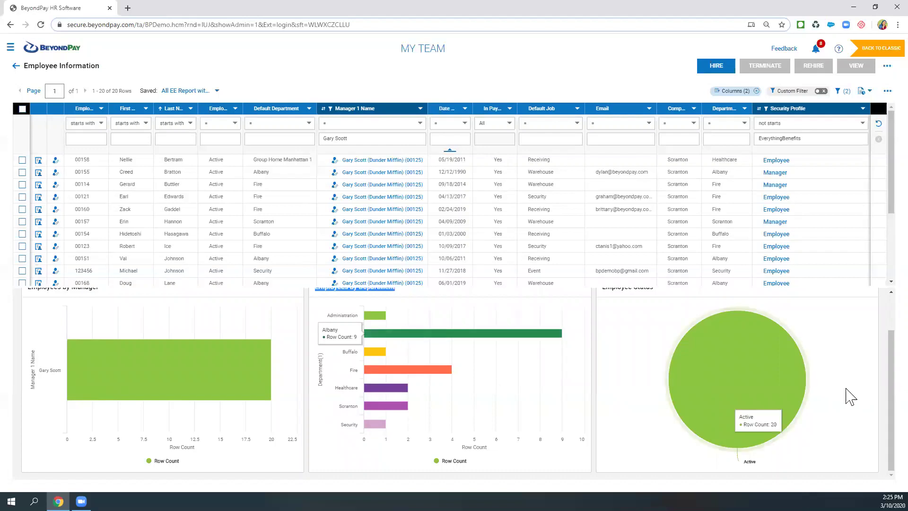
scroll(660, 356, up, 1)
drag(656, 335, 604, 335)
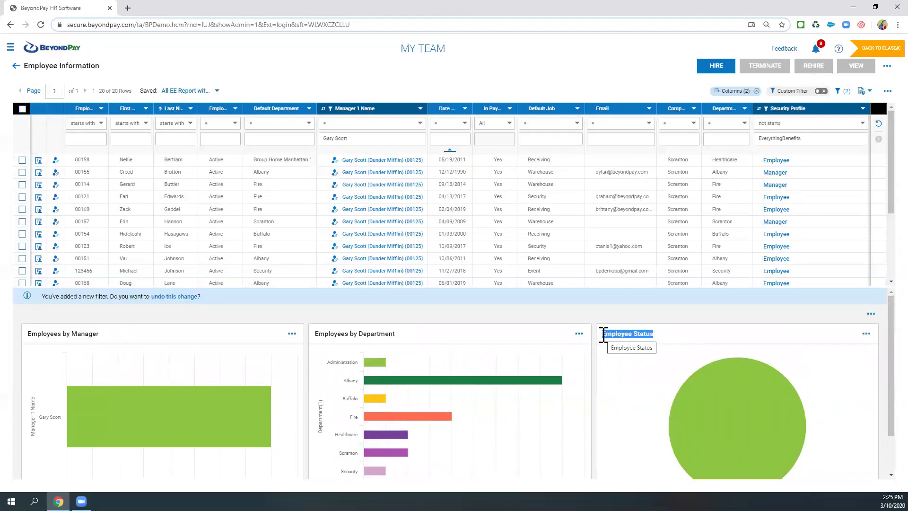
click(660, 340)
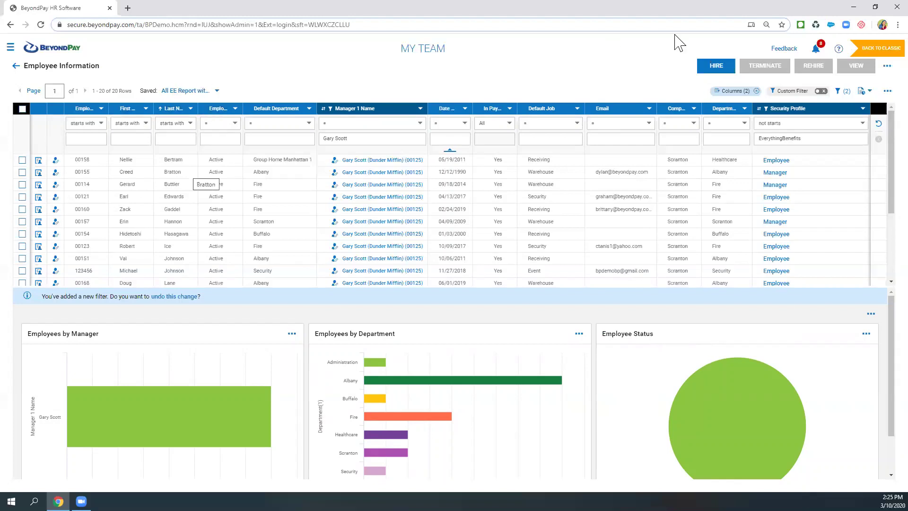
- Look over the Employee Information report's view-saving options and go to My Dashboard
click(887, 92)
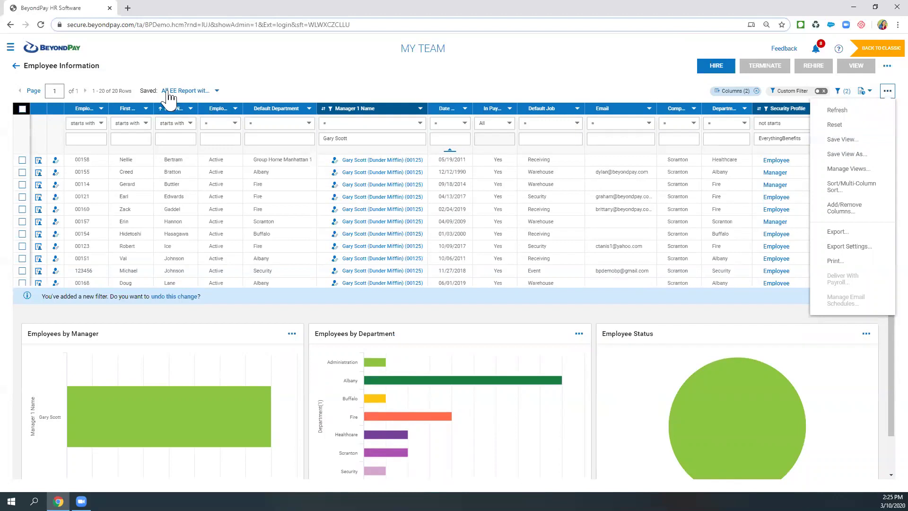
click(58, 55)
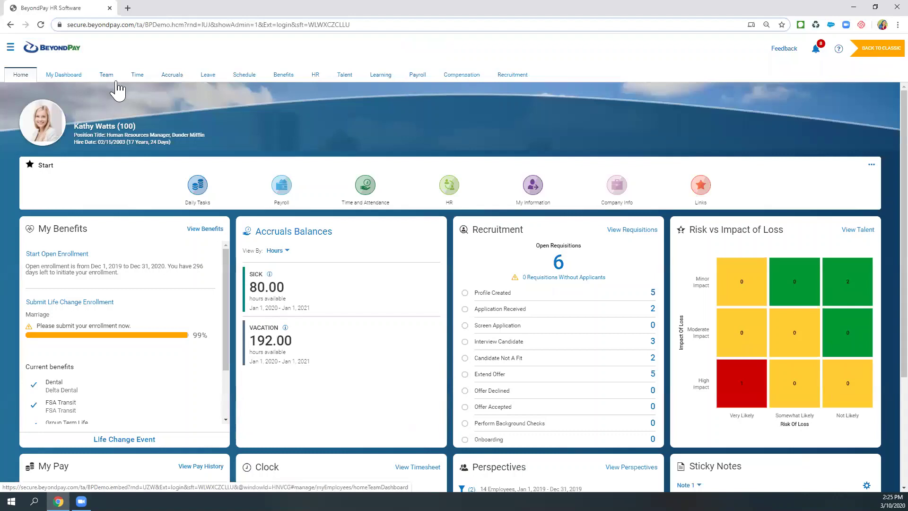
click(81, 80)
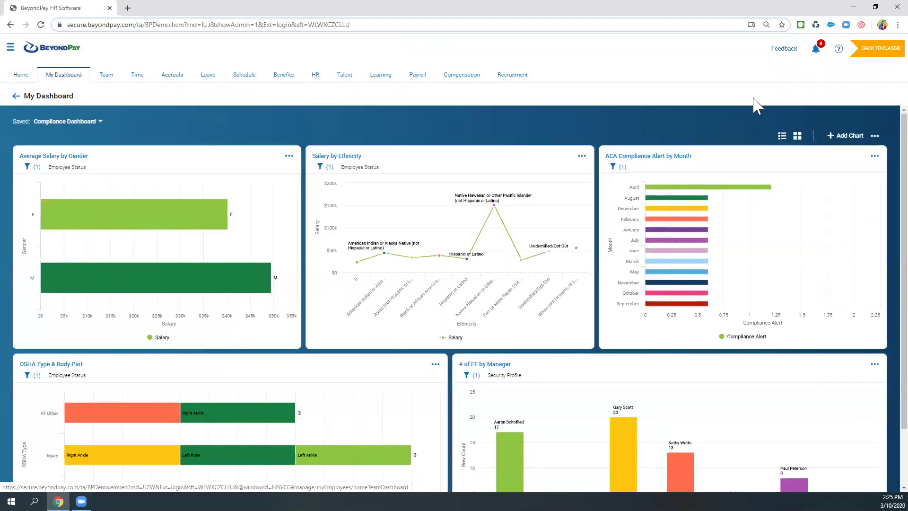
- Start adding a chart to the Compliance Dashboard and choose Employee Information as its source report
click(842, 136)
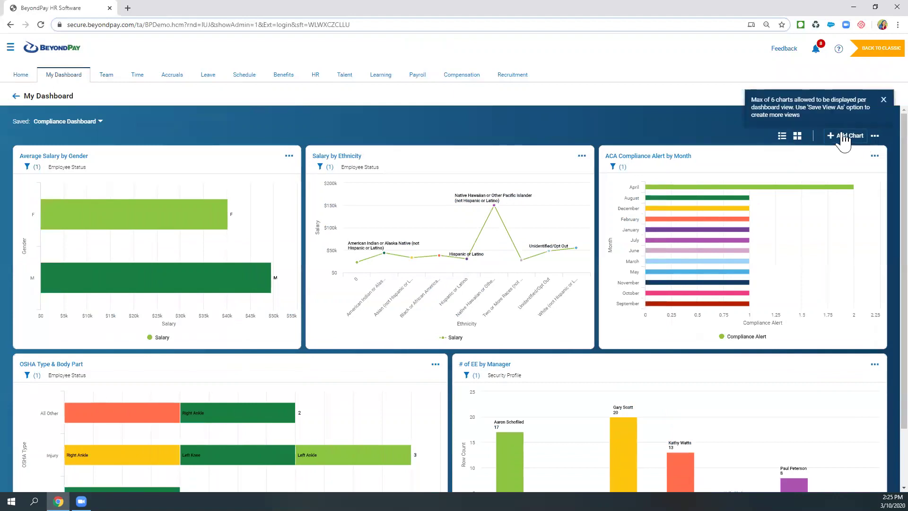
click(808, 150)
text(emp)
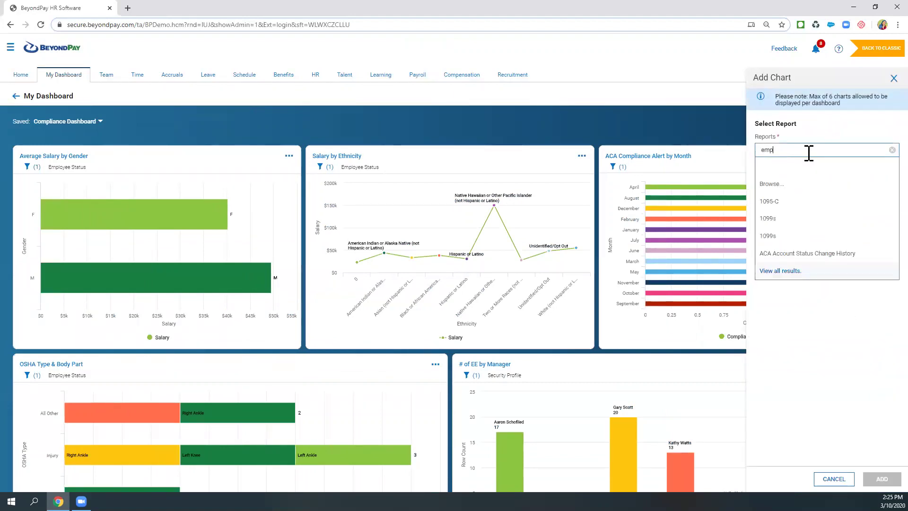
text(loyee)
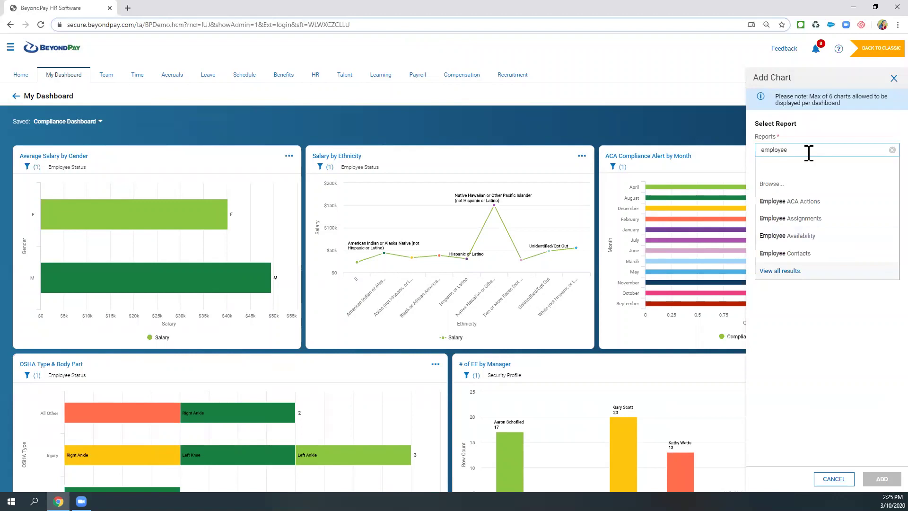
text( infor)
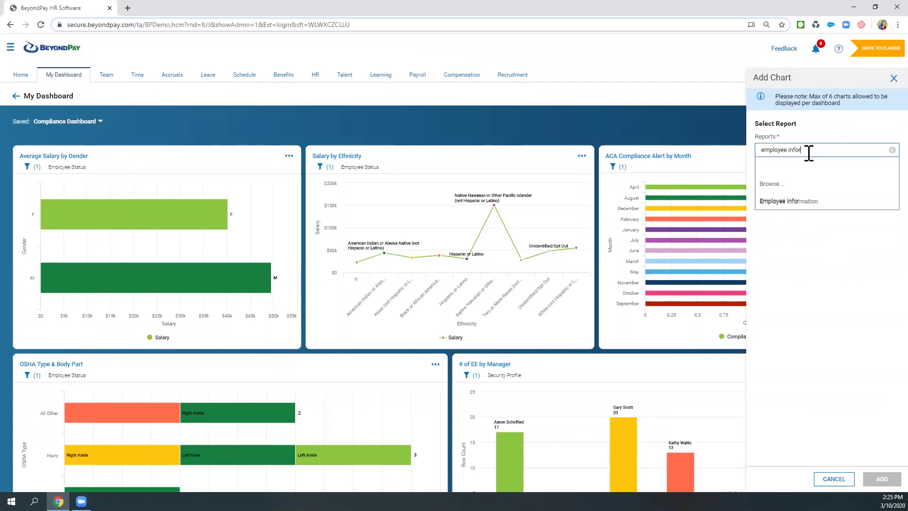
click(777, 203)
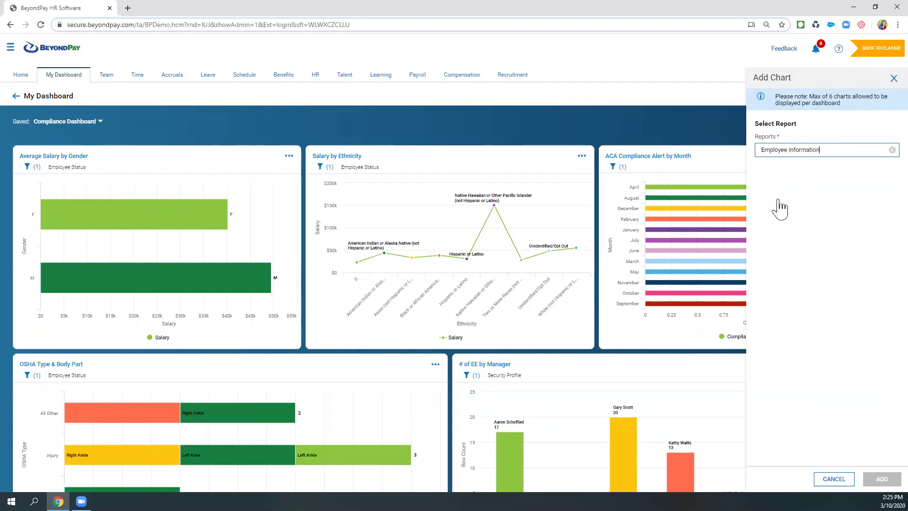
- Keep the Active EE's - No Charts report setting and add the City & Default Department chart to the dashboard
click(783, 198)
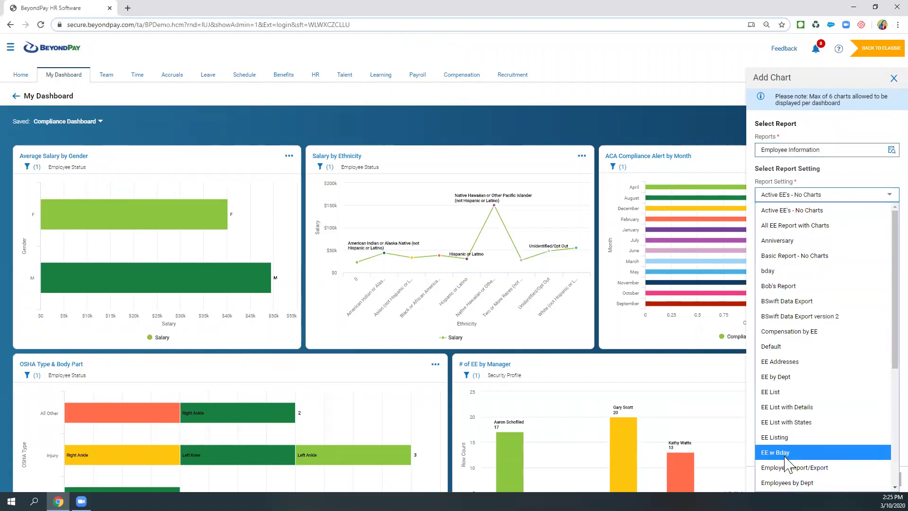
click(843, 167)
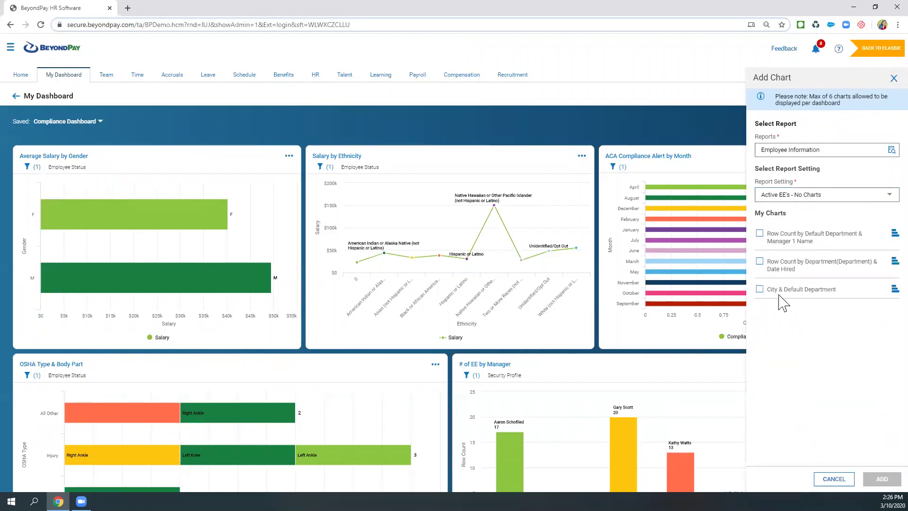
click(761, 290)
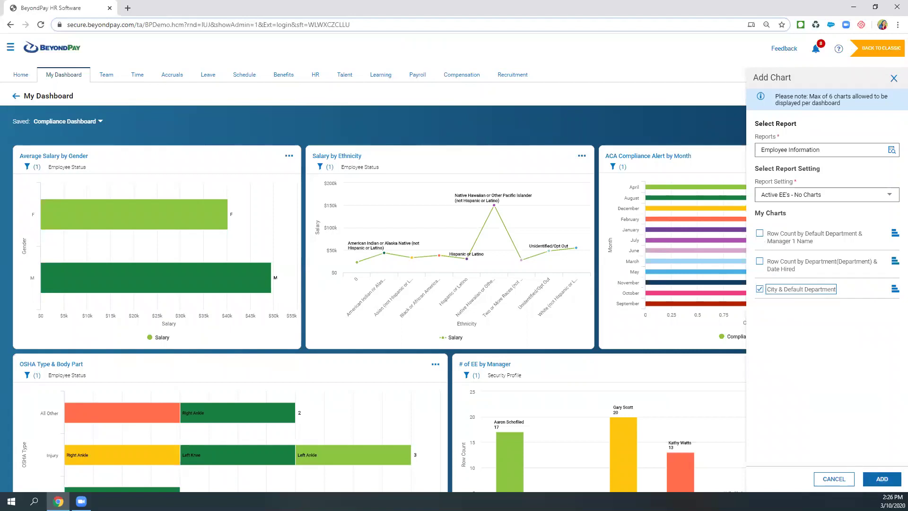
click(882, 479)
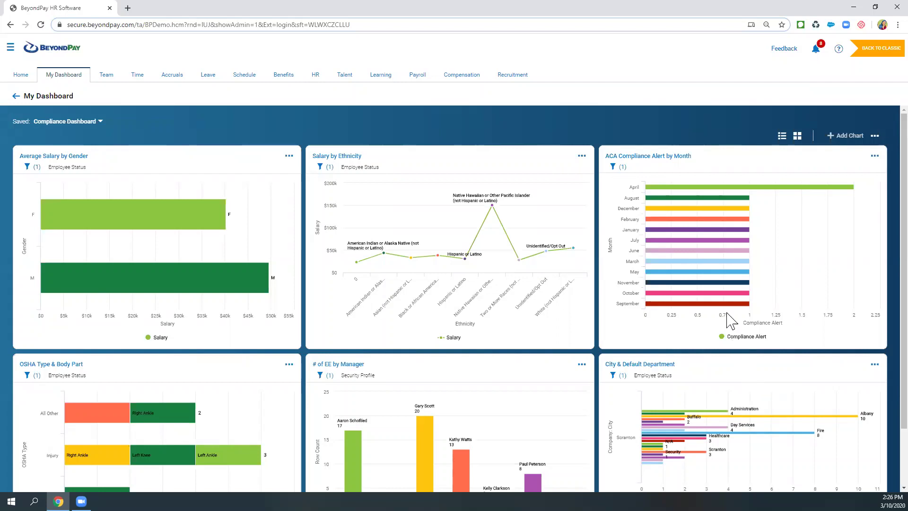
mouse_move(715, 294)
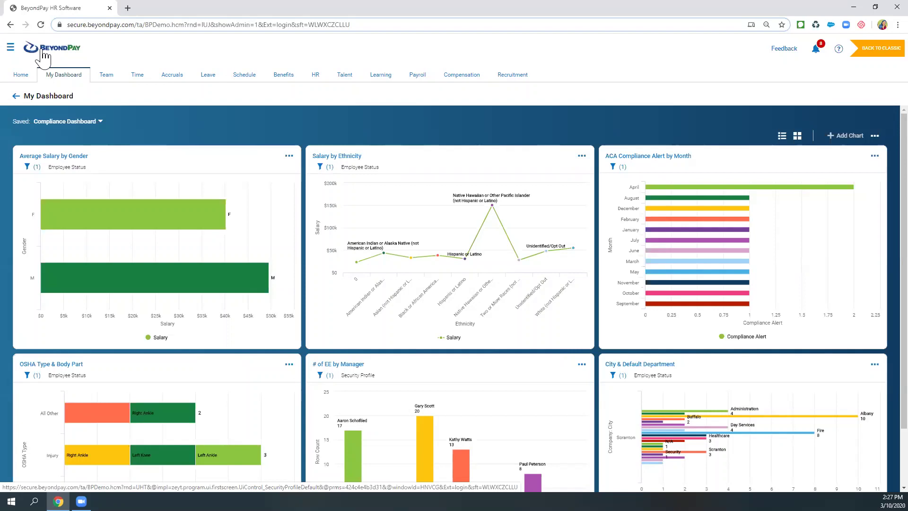
- Look over the Payroll section of the Team navigation, including its dashboard, processing and report entries
click(10, 48)
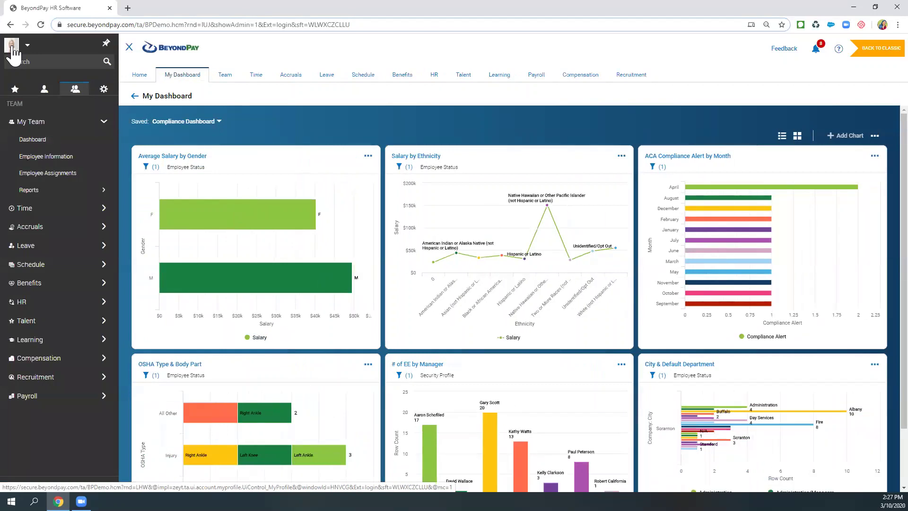
click(52, 396)
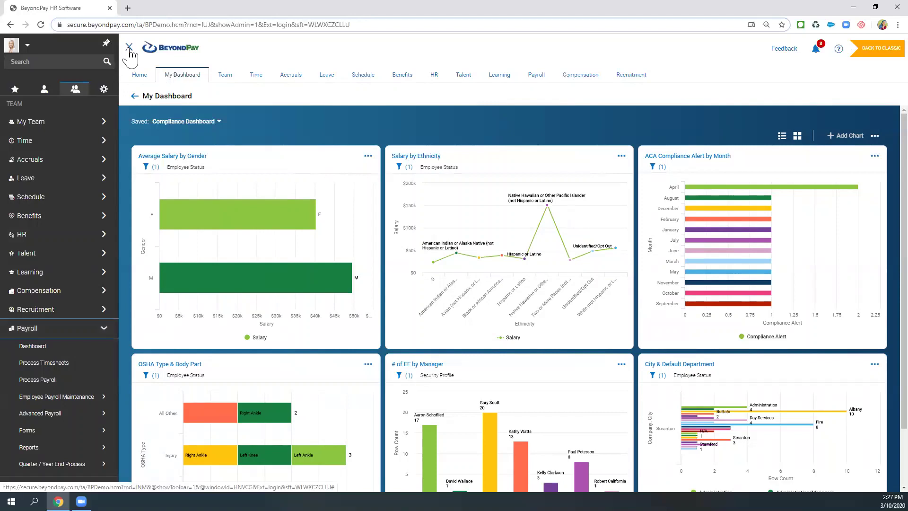
click(129, 47)
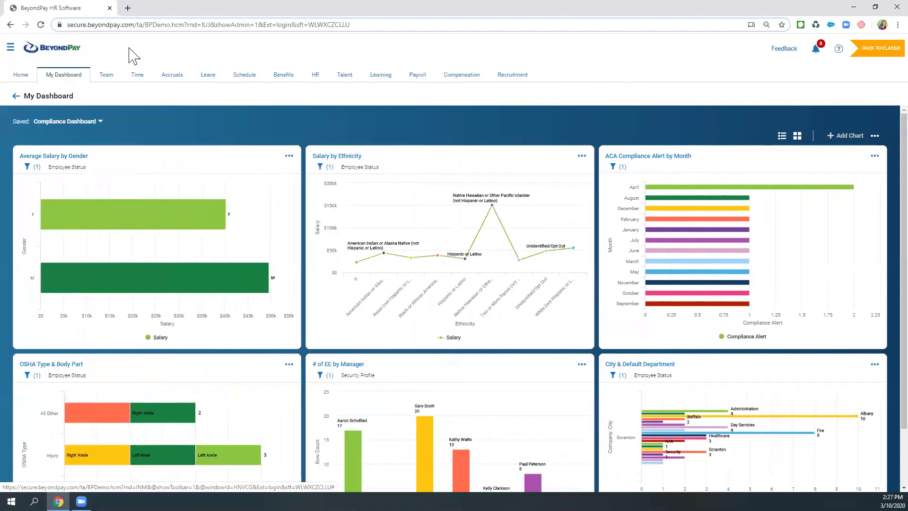
- Look over the saved dashboard views, the City & Default Department chart and the dashboard's view-saving options
click(100, 123)
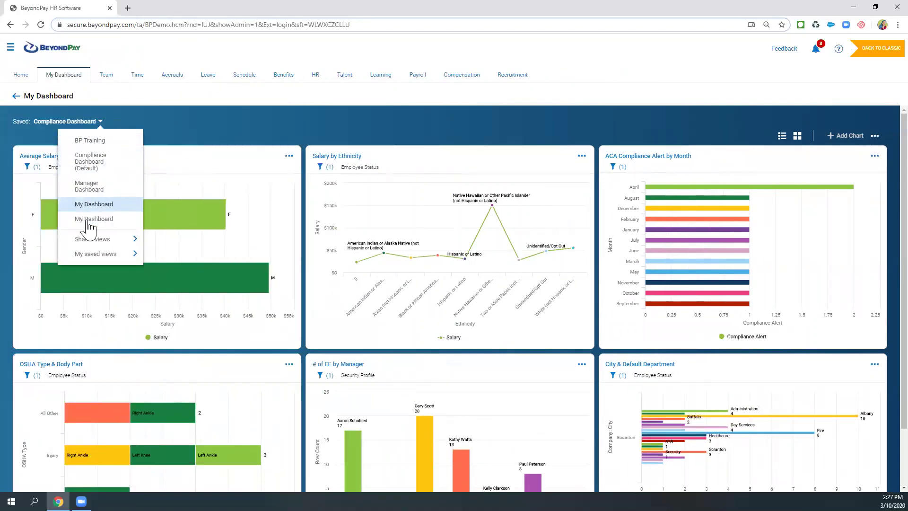
click(182, 145)
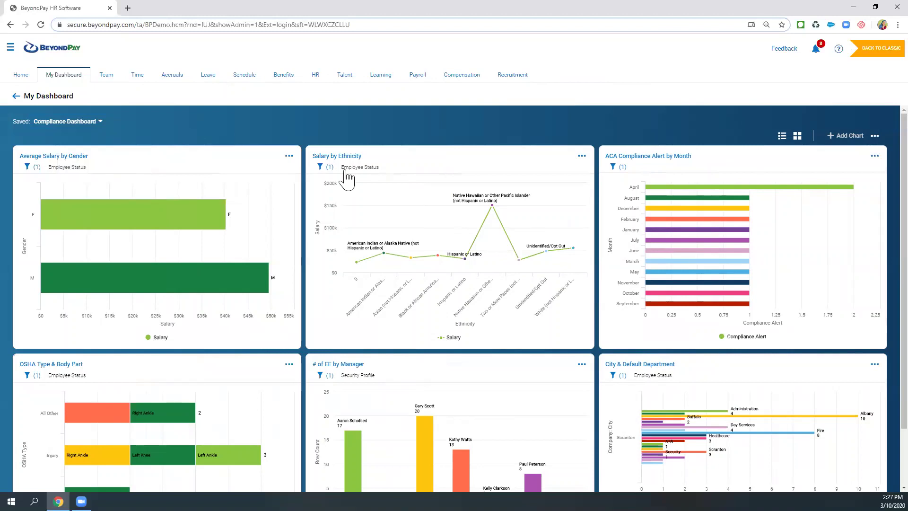
drag(680, 365, 615, 365)
click(605, 364)
click(875, 136)
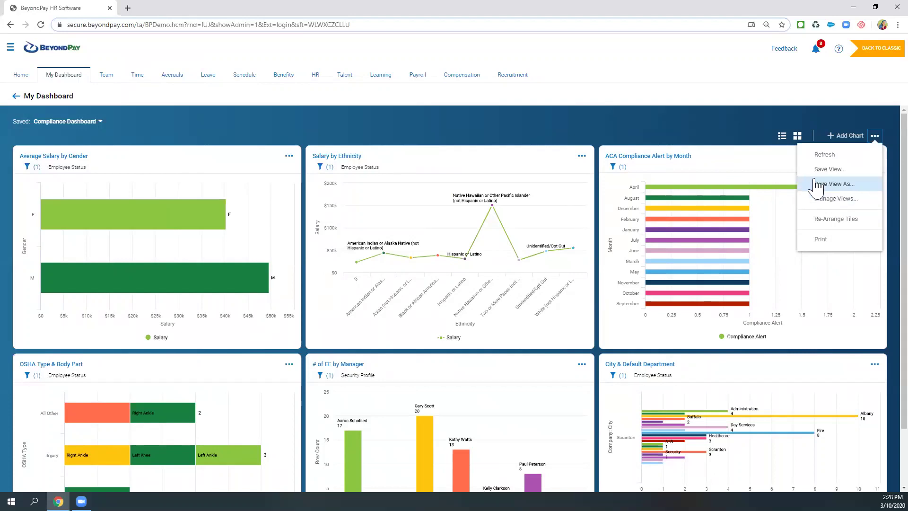
- Look over the My Reports and My Information sections of the My Info navigation
click(9, 47)
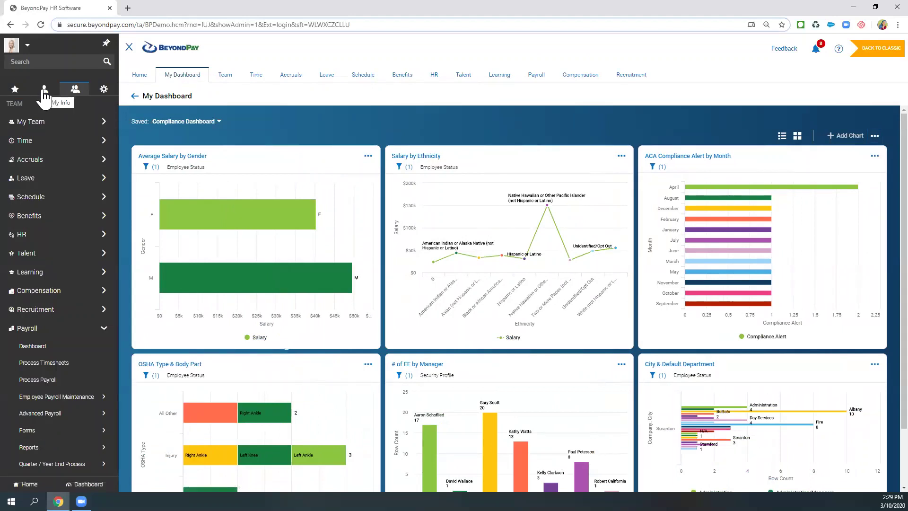
click(45, 92)
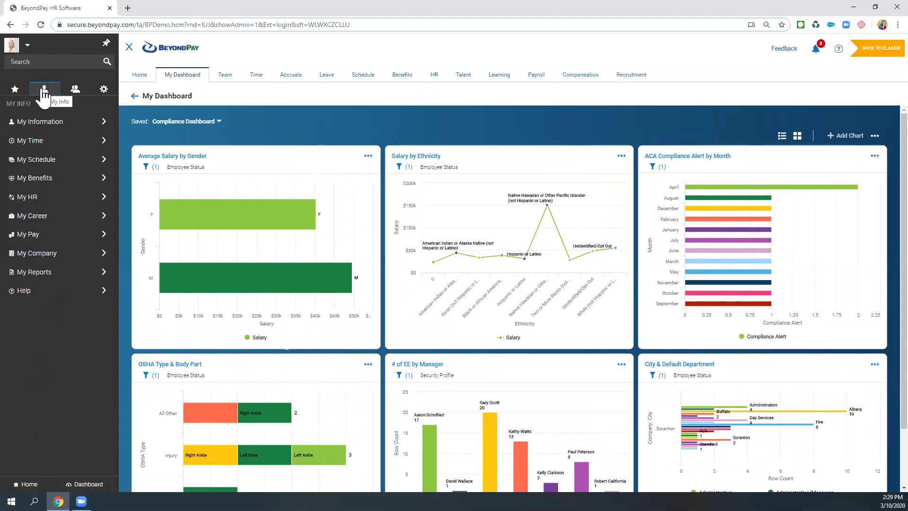
click(38, 279)
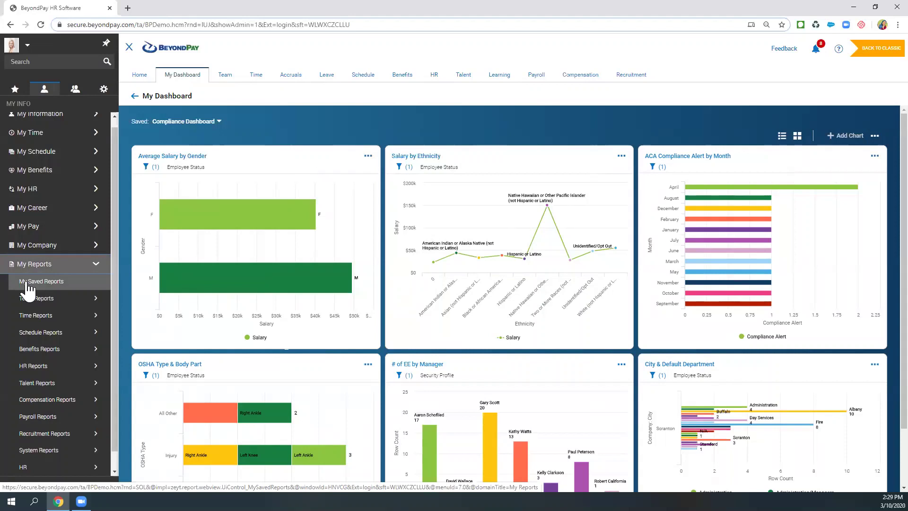
click(52, 122)
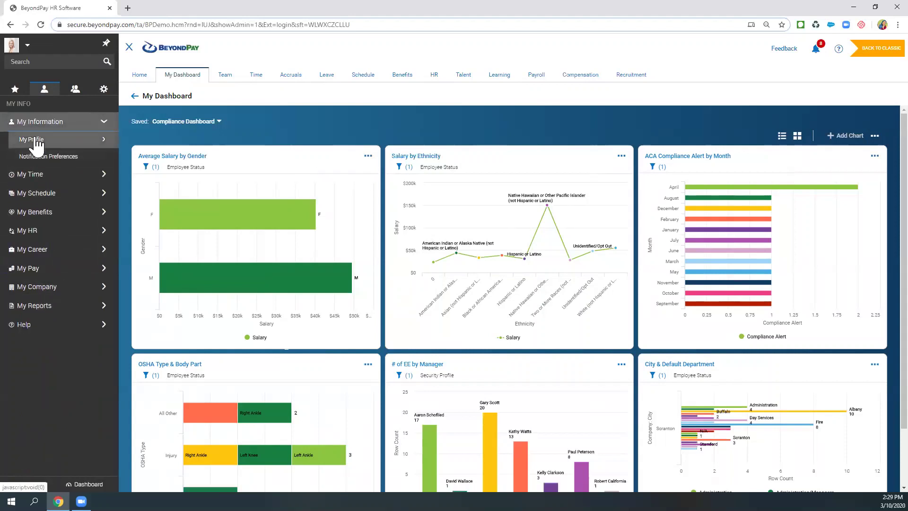
- Open the Employee Information report for My Team and look over its saved views
click(74, 90)
click(13, 122)
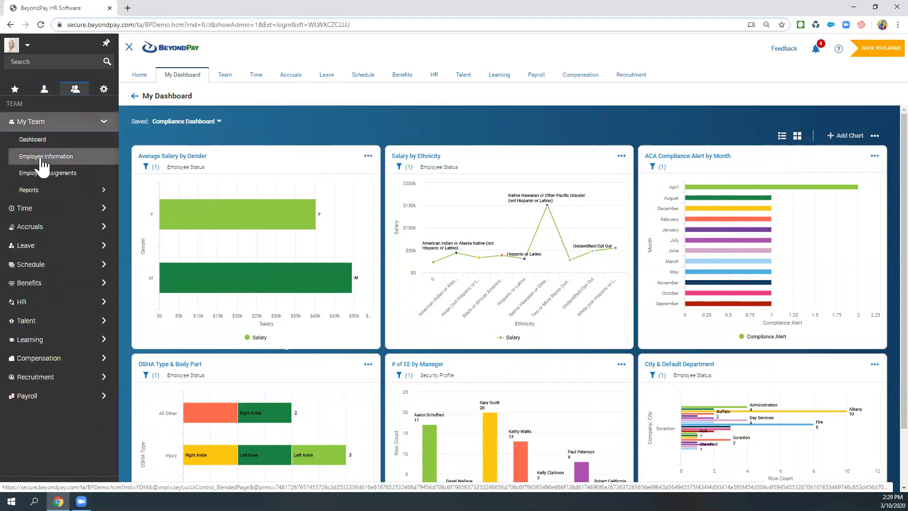
click(42, 165)
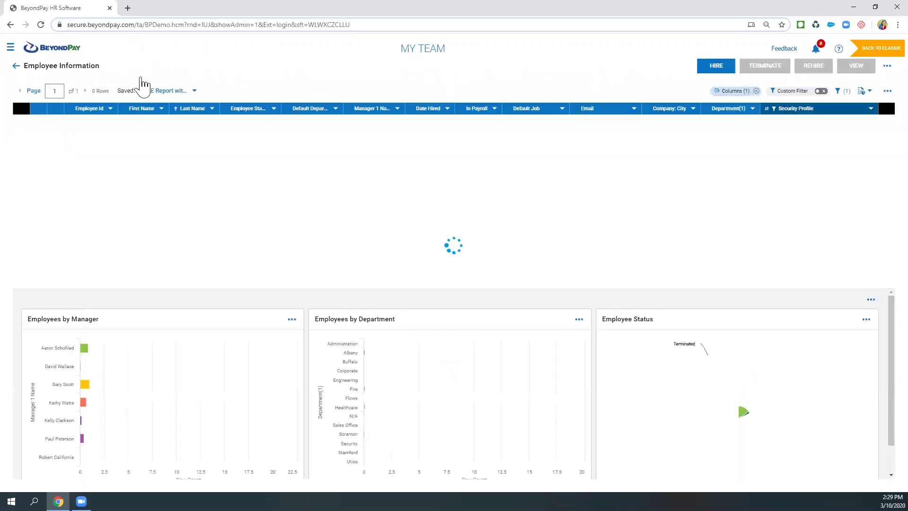
drag(100, 65, 22, 68)
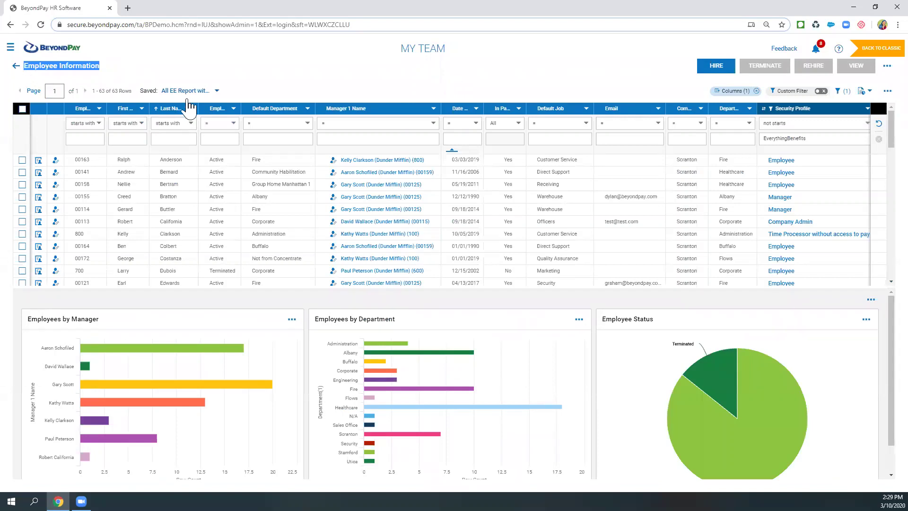
click(172, 93)
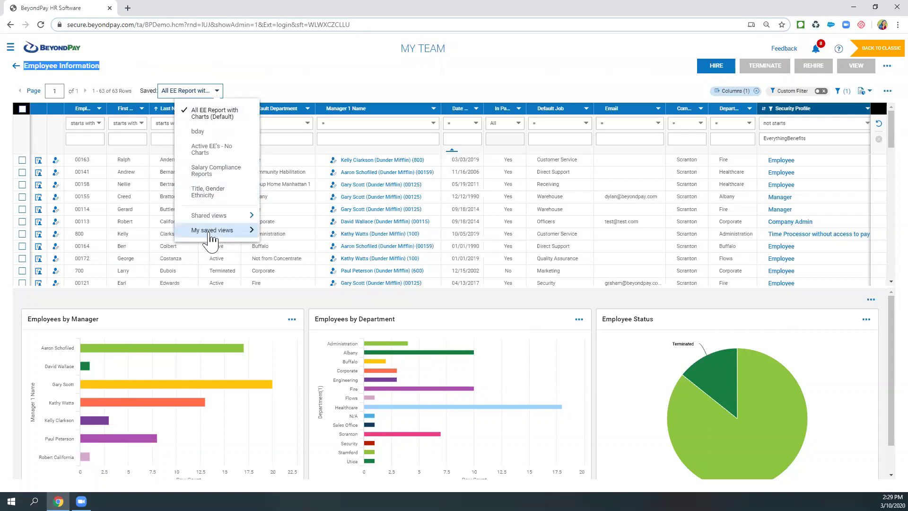
click(113, 81)
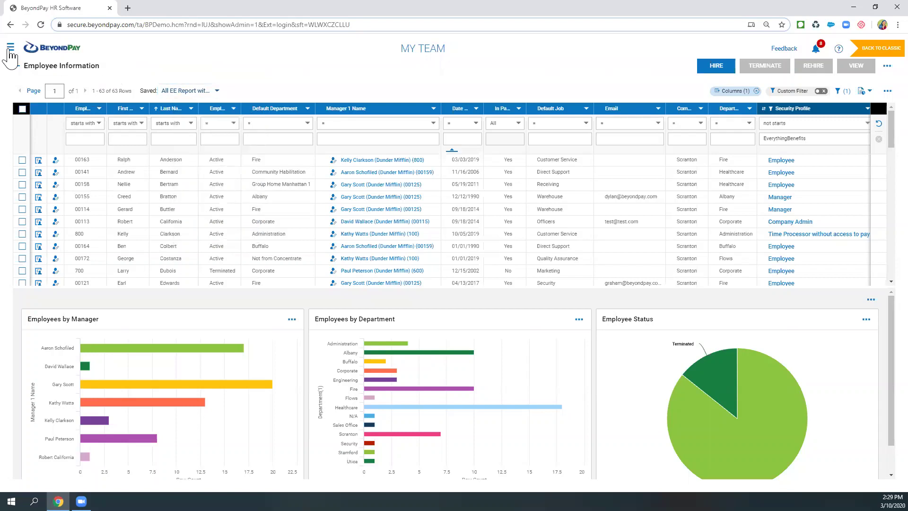
- Look over the report categories under My Reports, including My Saved Reports, and return to the Employee Information report
click(10, 47)
click(44, 89)
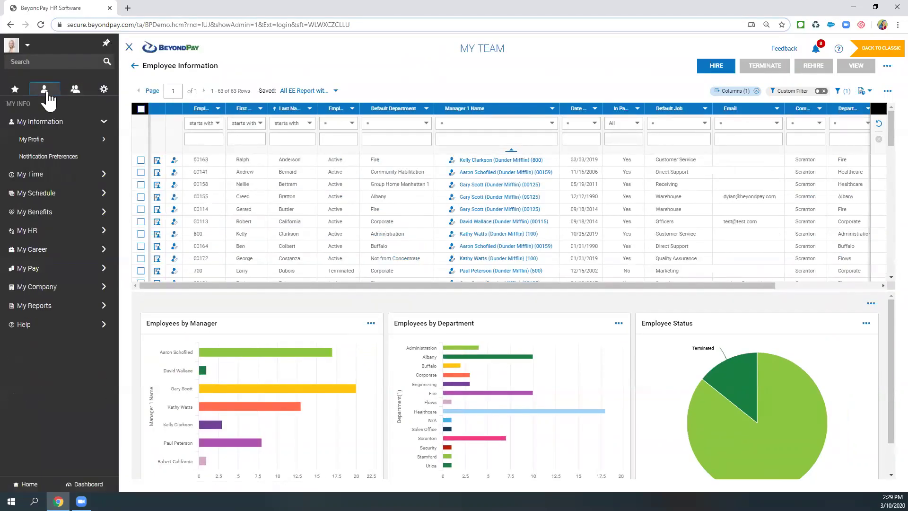
click(35, 311)
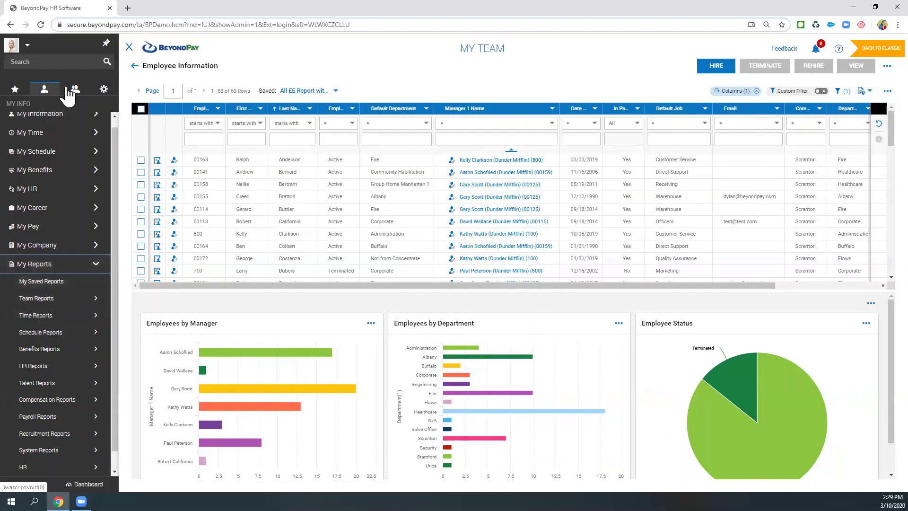
click(129, 49)
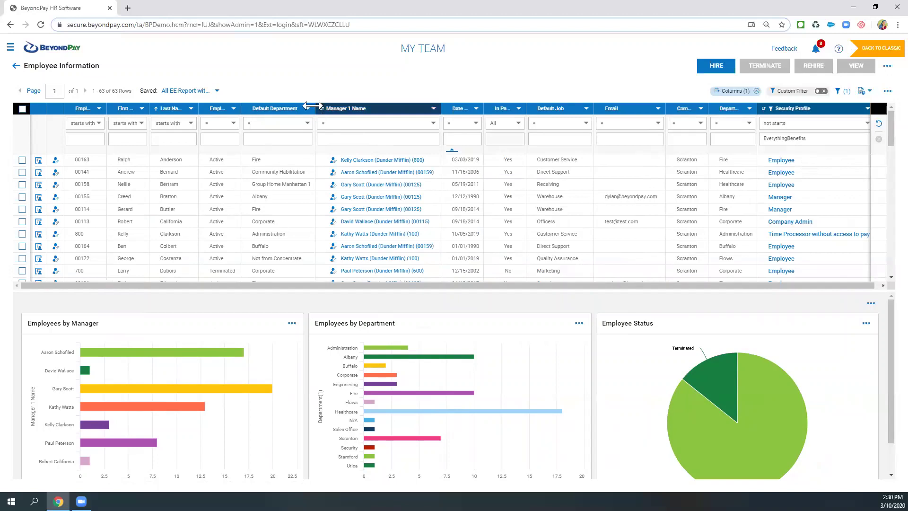
drag(329, 109, 315, 109)
click(314, 109)
mouse_move(313, 109)
mouse_down()
mouse_move(364, 108)
mouse_move(313, 111)
mouse_up()
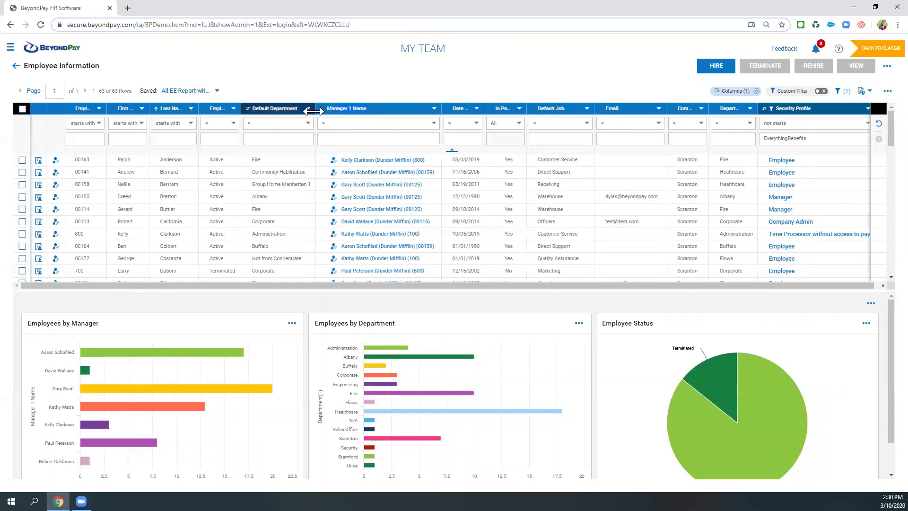